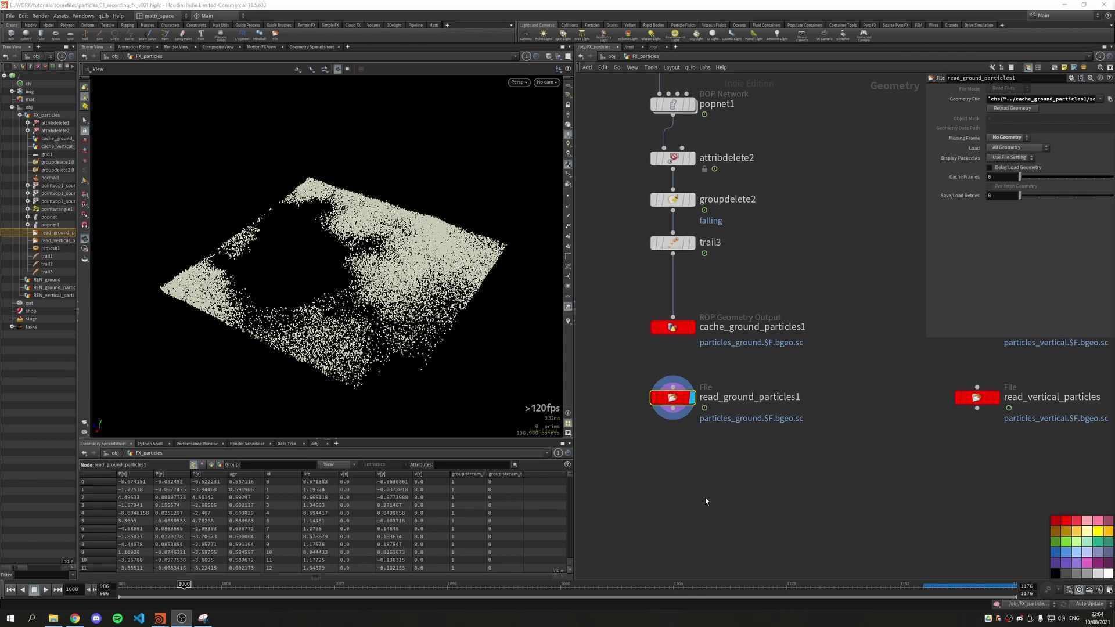
Add a Point Wrangle node below read_ground_particles1 and widen its parameter area.
{"action": "key", "text": "Tab"}
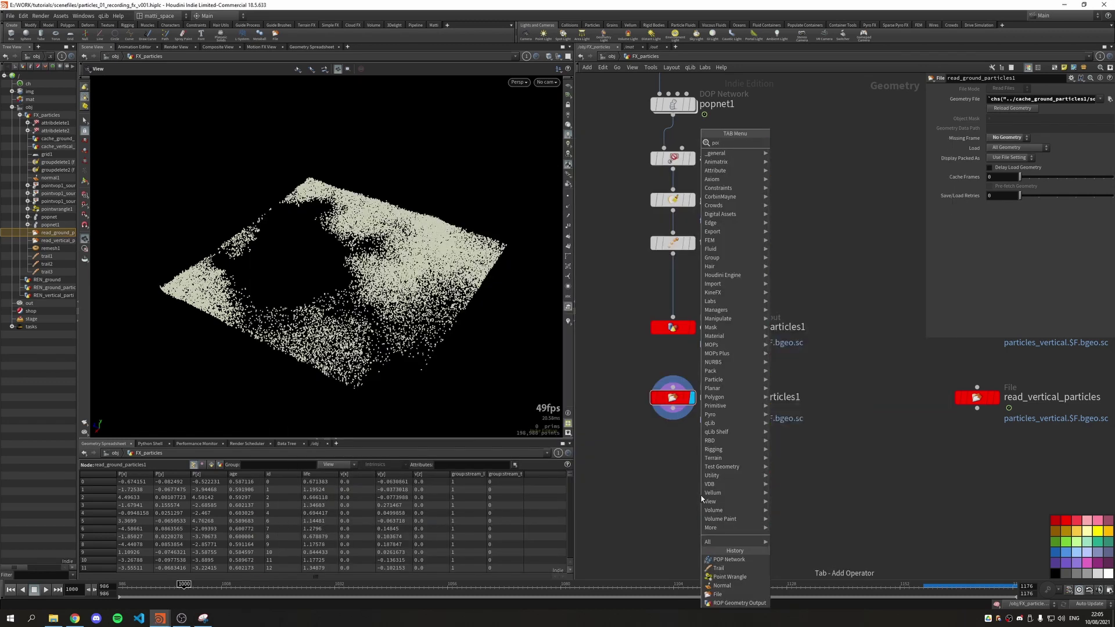
{"action": "left_click", "coordinate": [730, 576]}
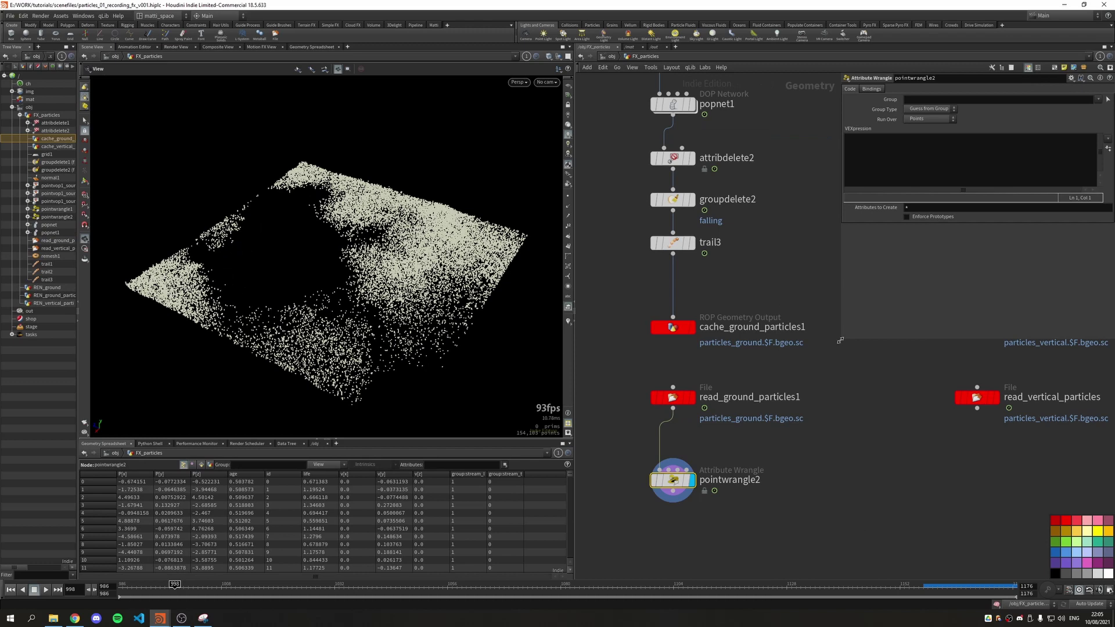
{"action": "left_click_drag", "start_coordinate": [840, 340], "coordinate": [681, 340]}
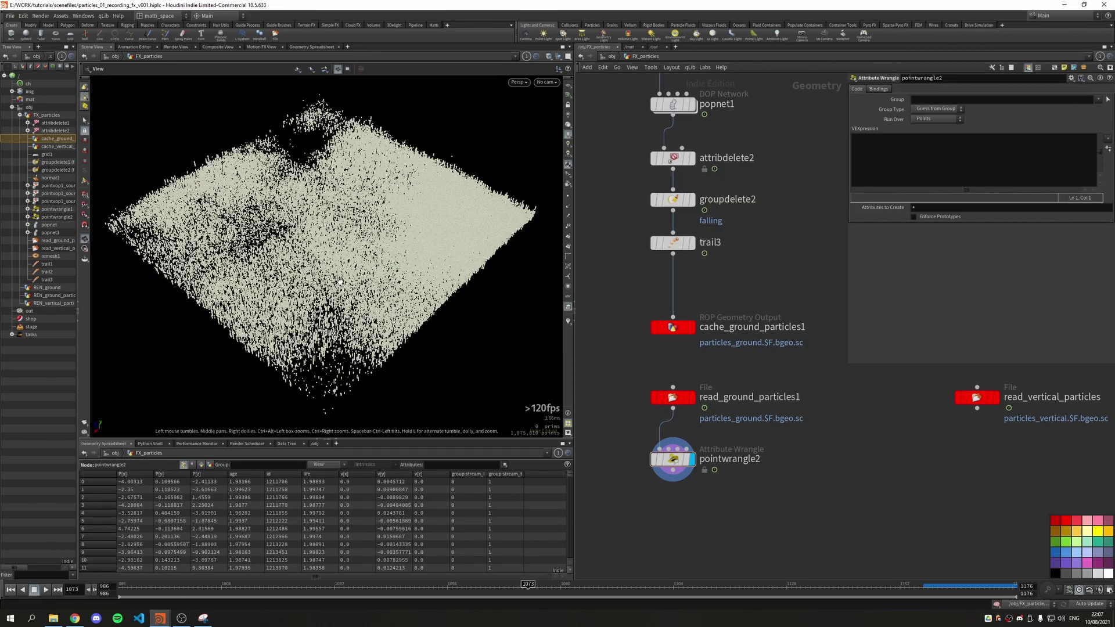
Change the viewport's geometry display options so particles are drawn as discs instead of points.
{"action": "left_click_drag", "start_coordinate": [340, 283], "coordinate": [335, 270]}
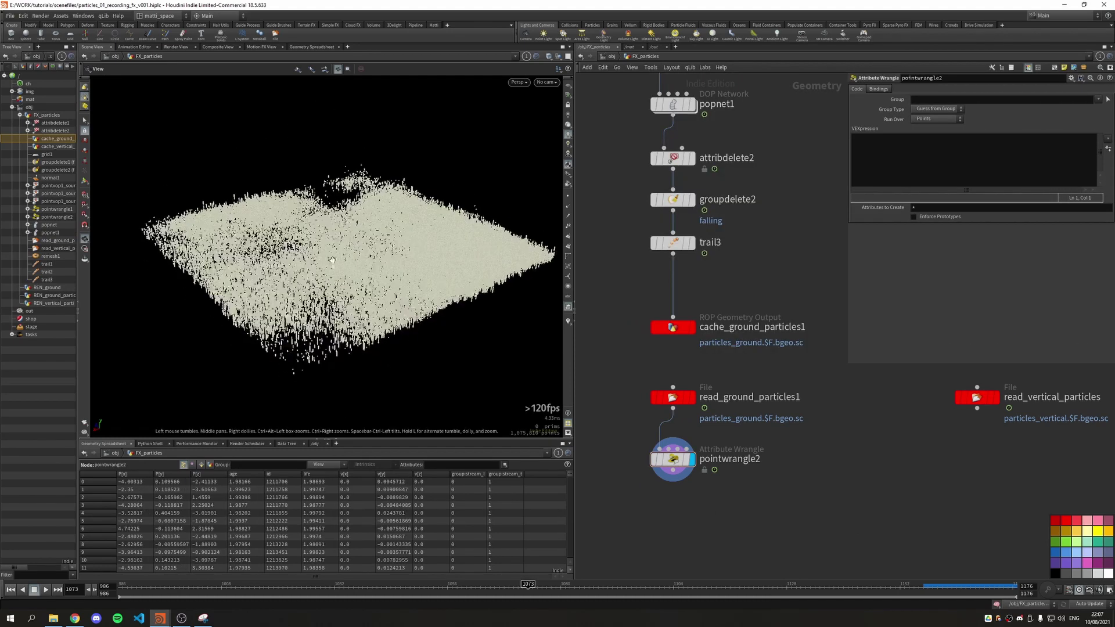
{"action": "key", "text": "d"}
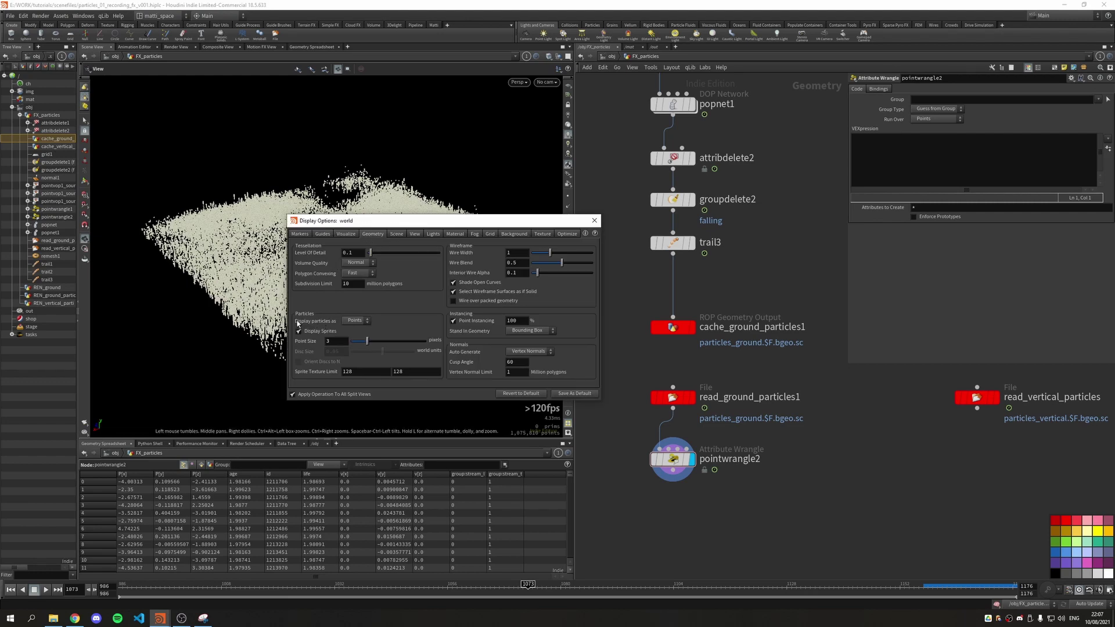
{"action": "left_click", "coordinate": [355, 321]}
{"action": "left_click", "coordinate": [355, 353]}
{"action": "left_click", "coordinate": [594, 221]}
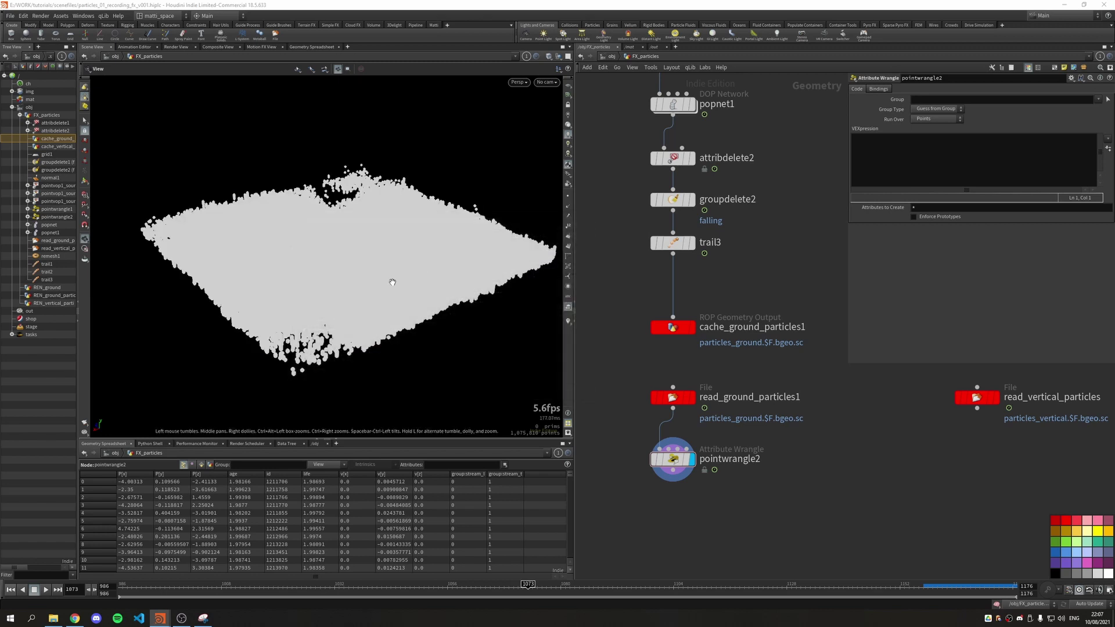
{"action": "scroll", "coordinate": [370, 290], "scroll_direction": "up", "scroll_amount": 2}
{"action": "left_click_drag", "start_coordinate": [370, 290], "coordinate": [335, 279]}
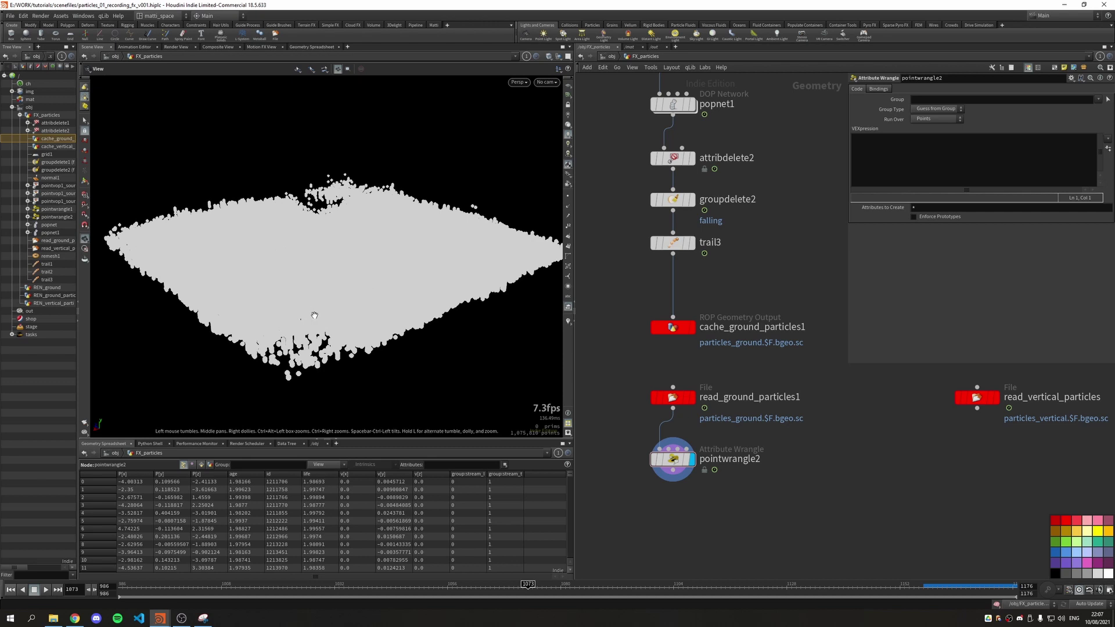
{"action": "key", "text": "p"}
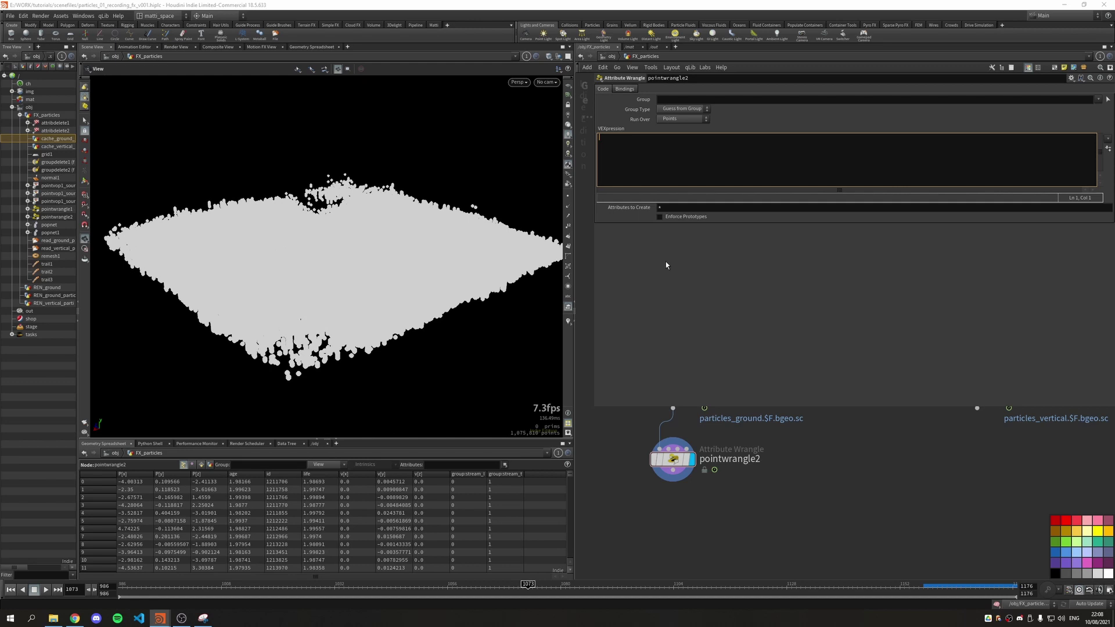
{"action": "type", "text": "float seed = rand(@id+"}
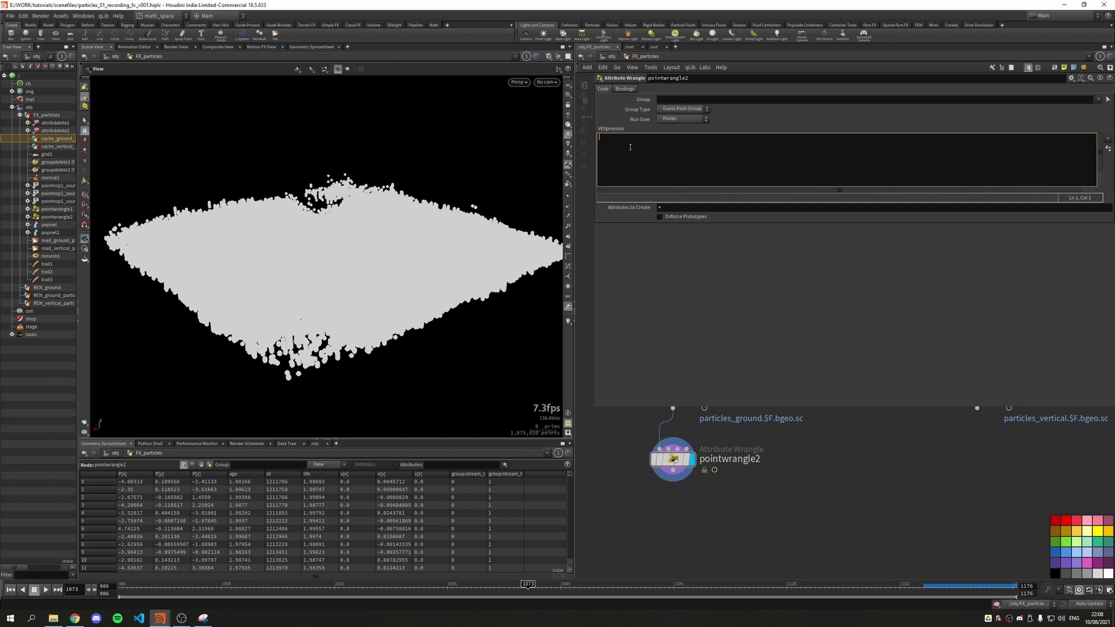
{"action": "type", "text": "412.4234+423.43)+ chf(\"seed\");"}
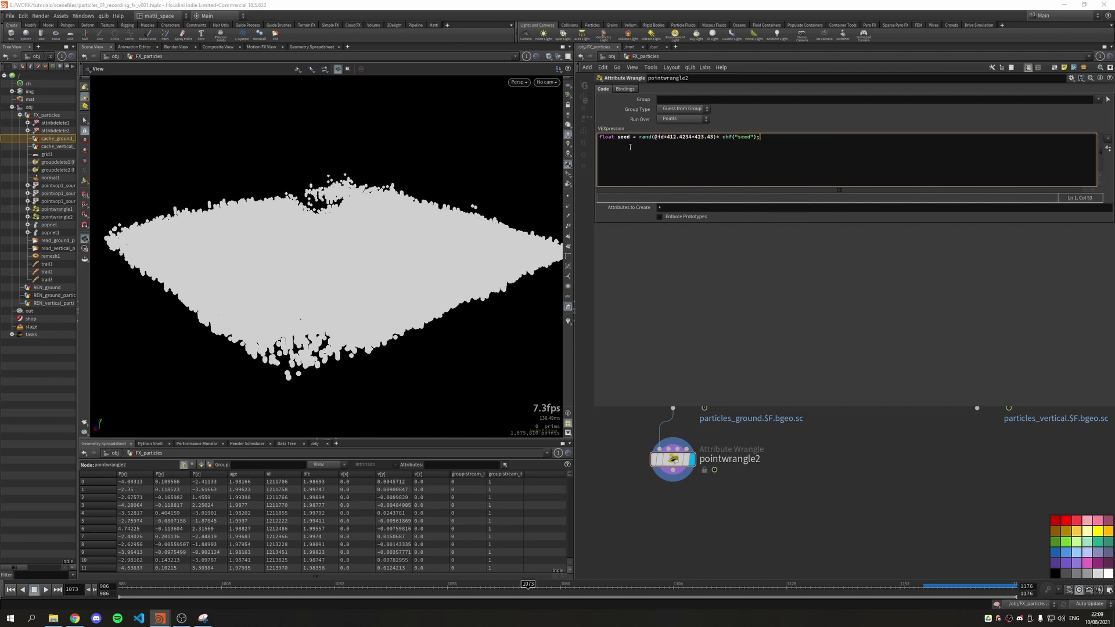
{"action": "key", "text": "Return"}
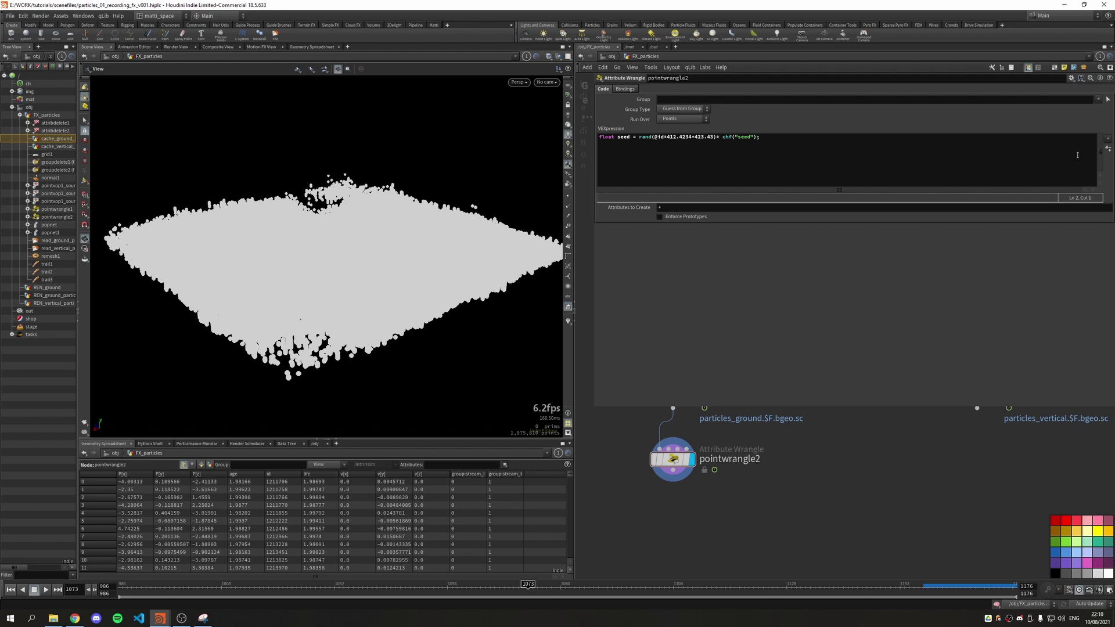
Generate the Seed parameter from the wrangle code and set it to 0.211.
{"action": "left_click", "coordinate": [1107, 149]}
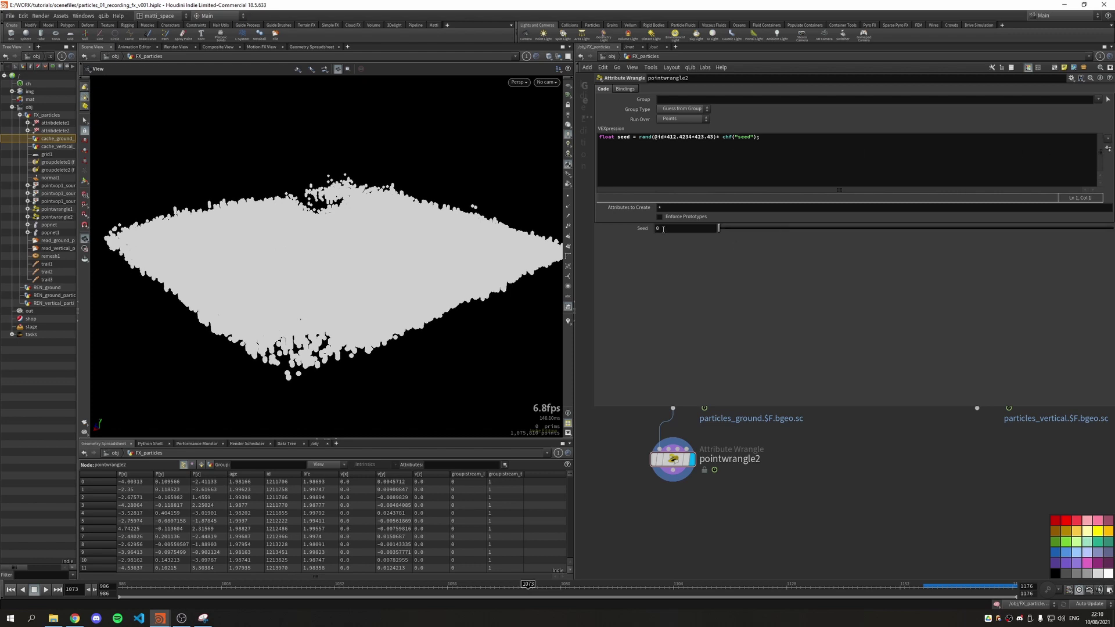
{"action": "left_click_drag", "start_coordinate": [718, 228], "coordinate": [927, 231]}
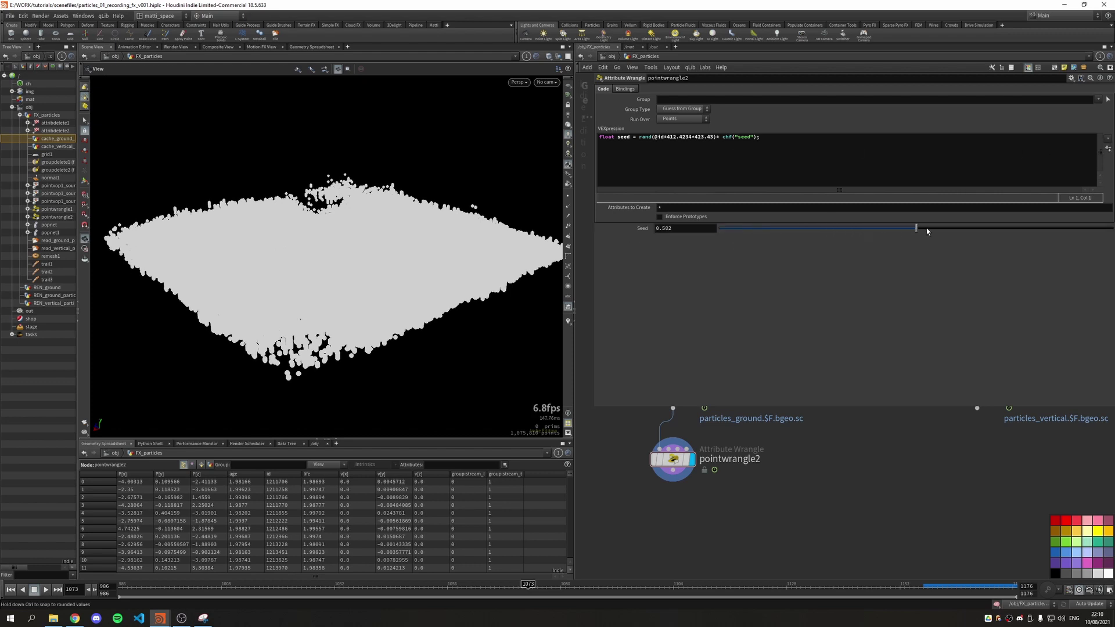
{"action": "left_click_drag", "start_coordinate": [1042, 234], "coordinate": [816, 230]}
Add a normalized age line below the seed line: float na = f@age / f@life;.
{"action": "left_click", "coordinate": [774, 137]}
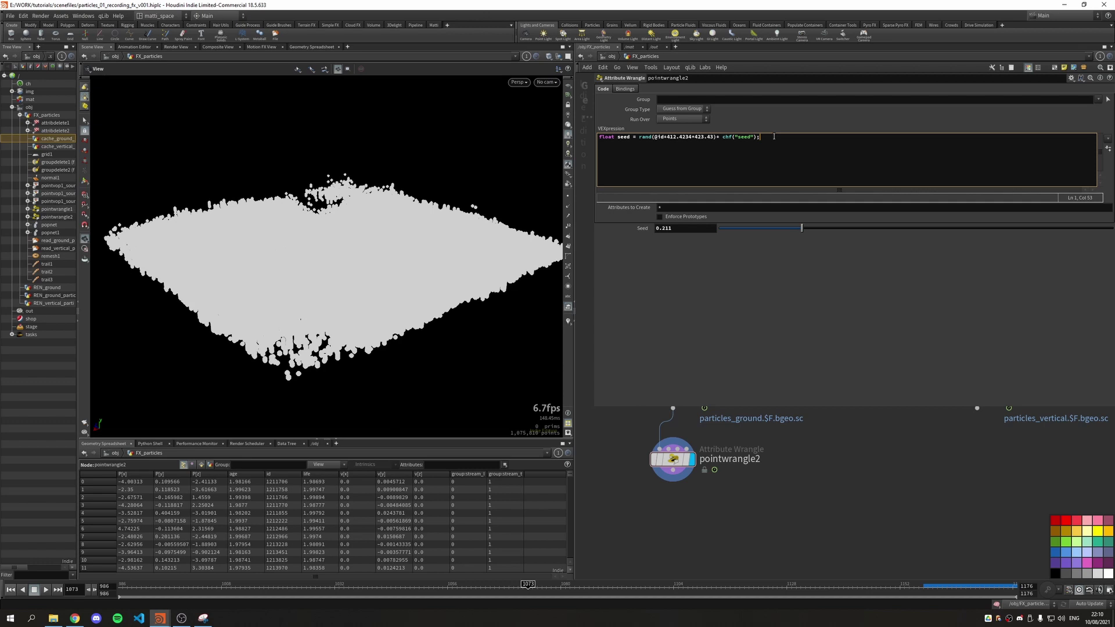
{"action": "key", "text": "Return"}
{"action": "type", "text": "float na = f@age / f@life;"}
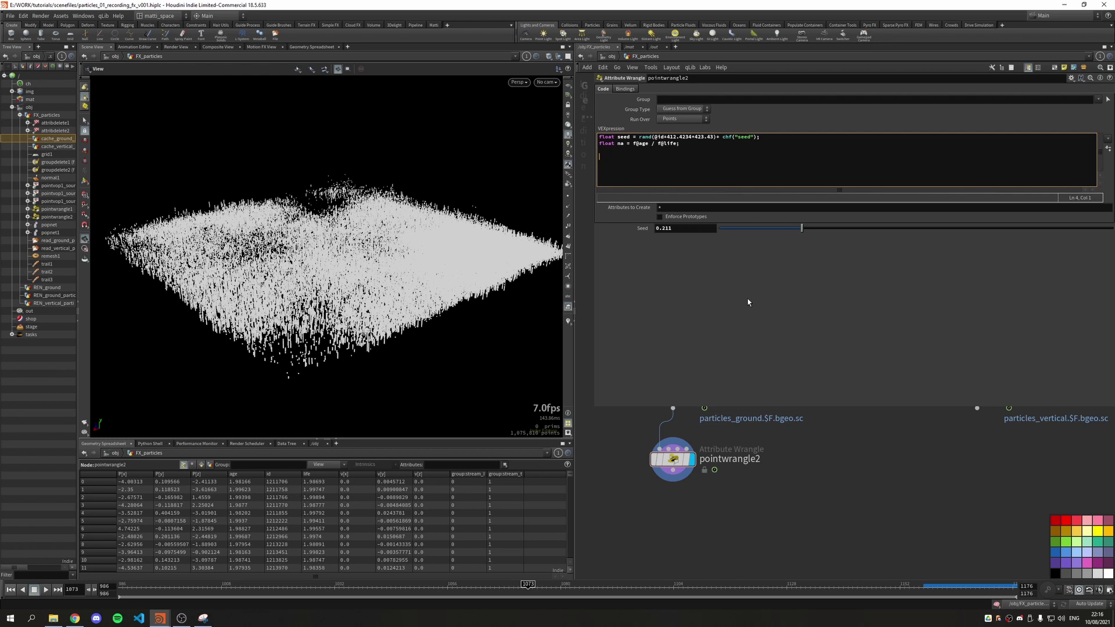
Add f@pscale = fit01( chramp("pscale_propability", seed +4324), chf("min_pscale"), chf("max_pscale")); and generate its parameters.
{"action": "type", "text": "f@psca"}
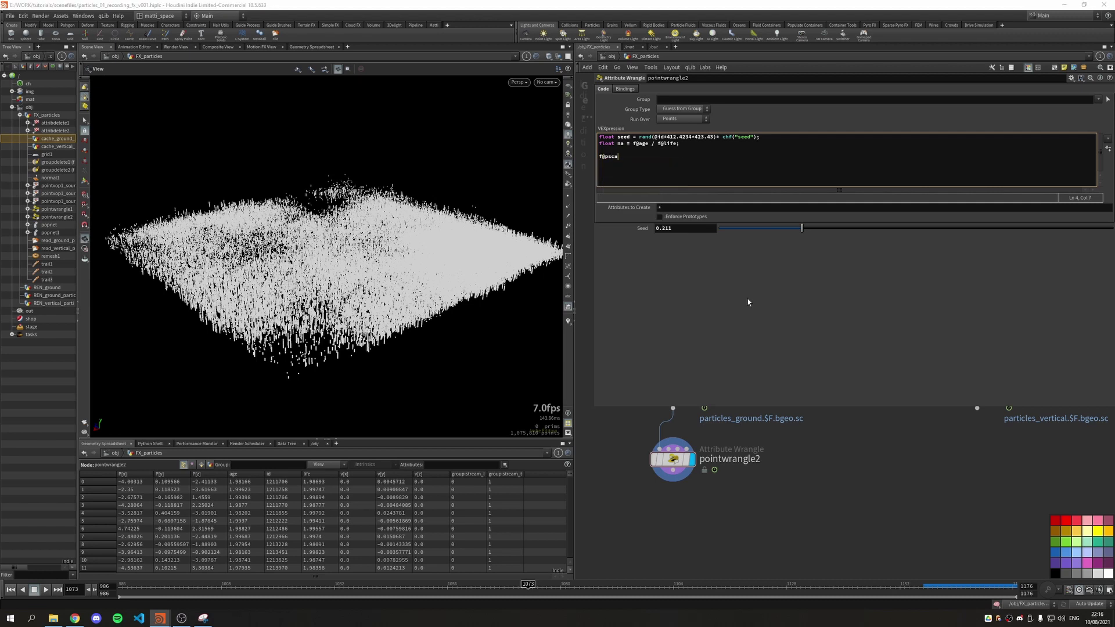
{"action": "type", "text": "le = fit01( chramp(\"pscale_propability\", seed +4324), chf"}
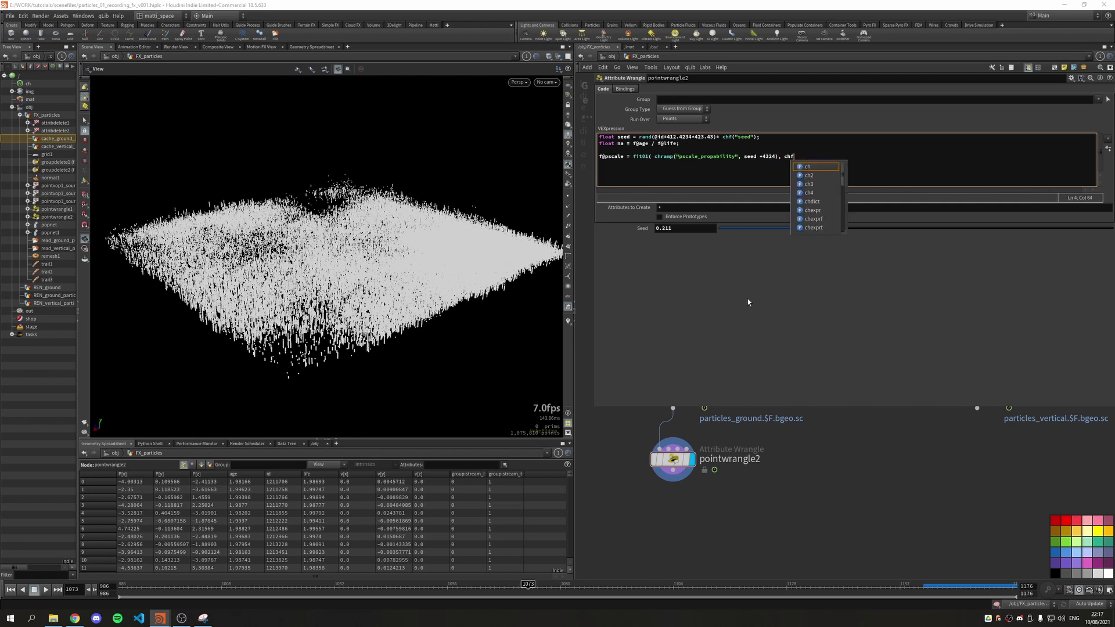
{"action": "type", "text": "(\"min_pscale\"), chf(\"max_pscale\"));"}
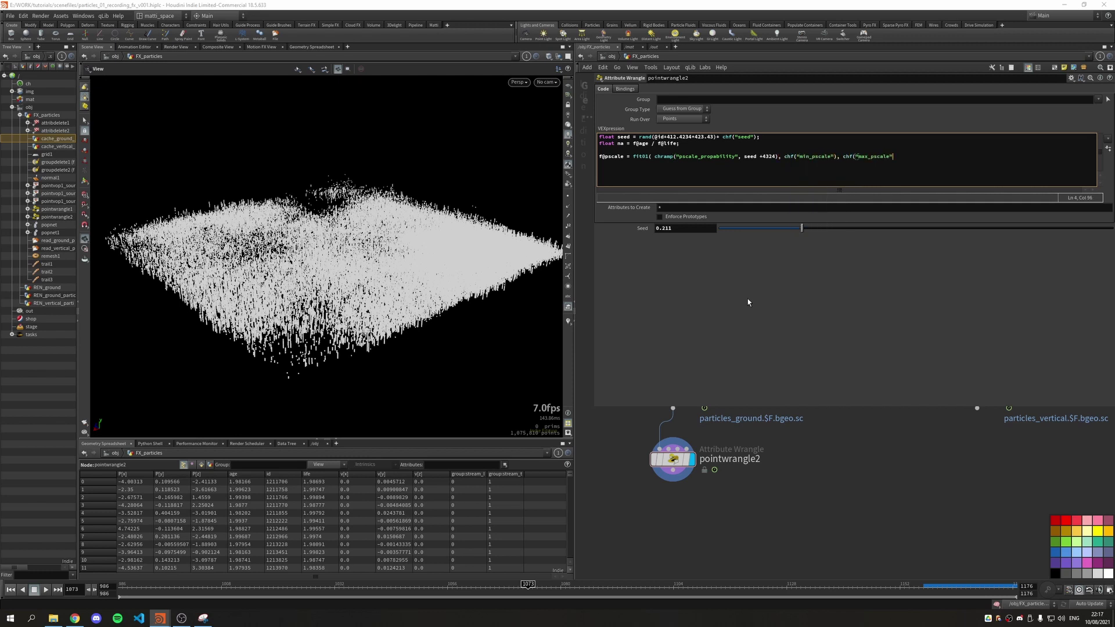
{"action": "left_click", "coordinate": [1108, 149]}
Set Min Pscale to 0.3 and Max Pscale to 1.
{"action": "left_click", "coordinate": [676, 240]}
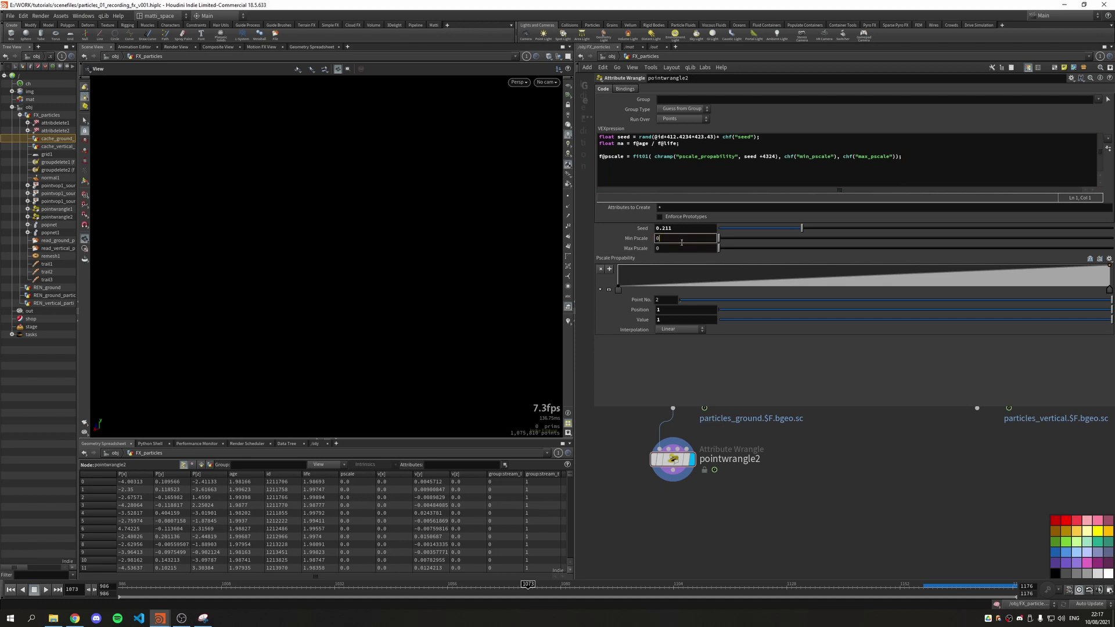
{"action": "type", "text": "0.3"}
{"action": "key", "text": "Tab"}
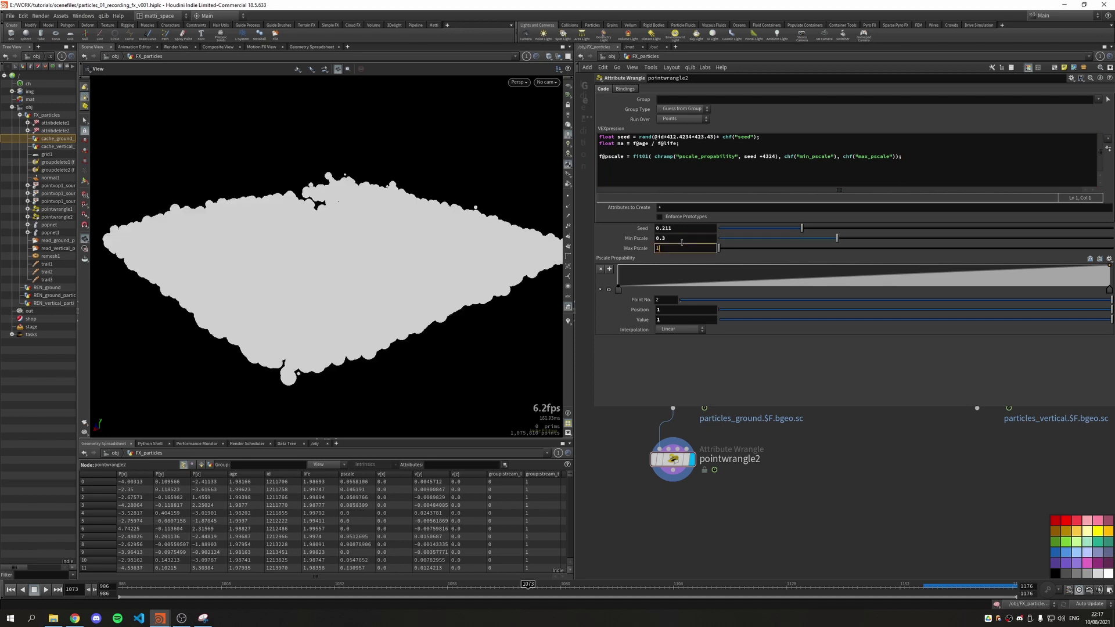
{"action": "type", "text": "1"}
{"action": "key", "text": "Return"}
Add a Pscale Propability ramp point at position about 0.89, value about 0.29, and set the ramp points to Monotone Cubic interpolation.
{"action": "left_click", "coordinate": [982, 272]}
{"action": "left_click_drag", "start_coordinate": [981, 272], "coordinate": [1059, 292]}
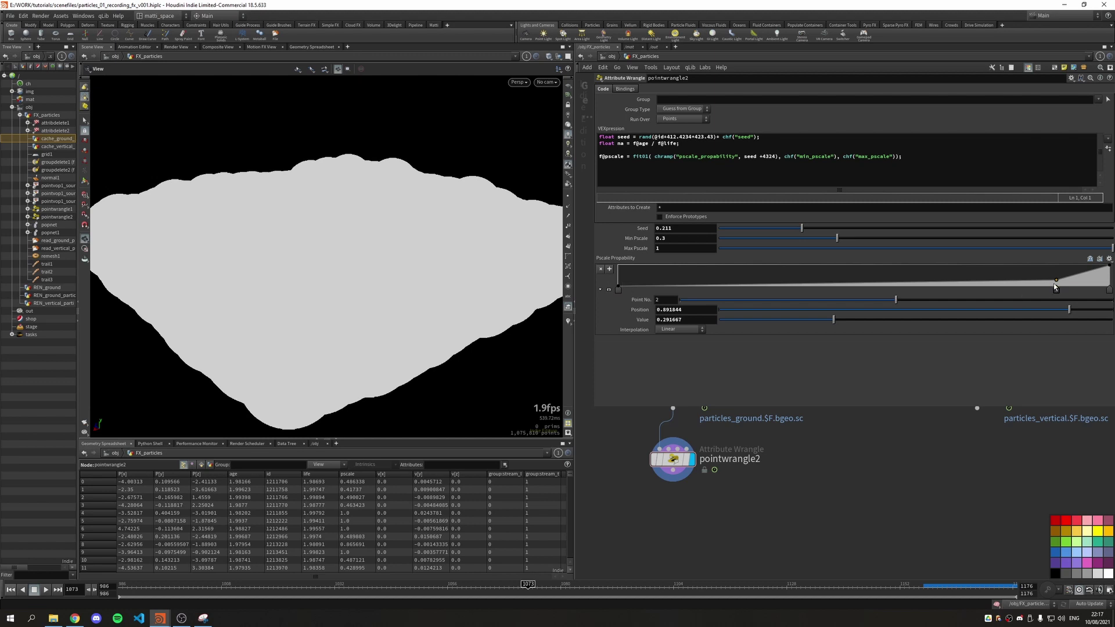
{"action": "left_click", "coordinate": [619, 290]}
{"action": "left_click", "coordinate": [1109, 291]}
{"action": "right_click", "coordinate": [1109, 293]}
{"action": "left_click", "coordinate": [1023, 324]}
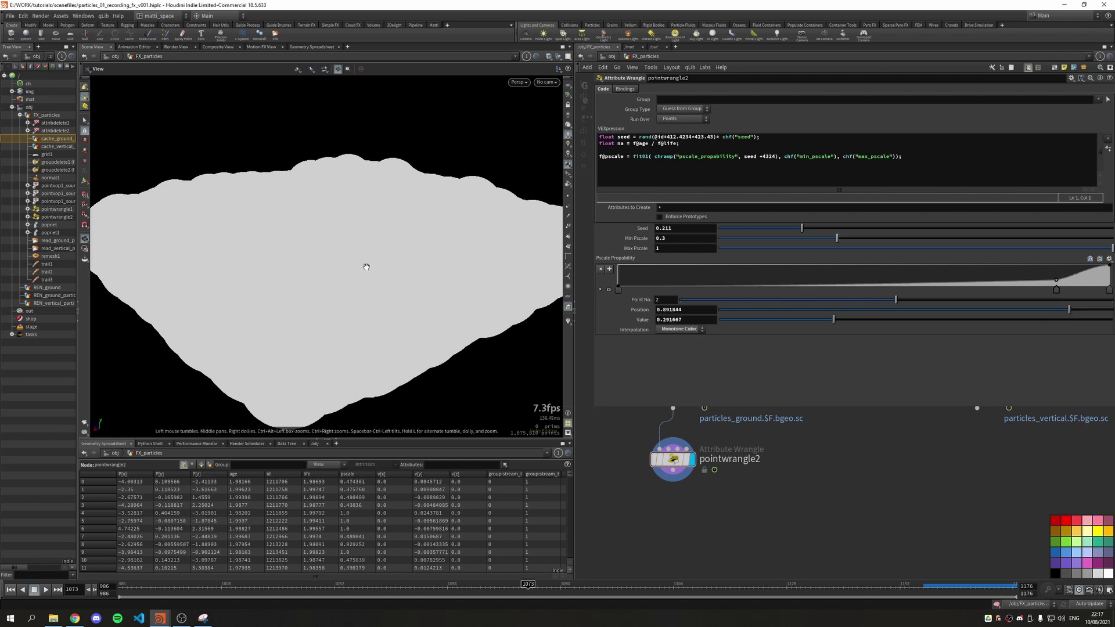
Scale down the particle size with a new code line: f@pscale *= 0.01;.
{"action": "left_click", "coordinate": [919, 158]}
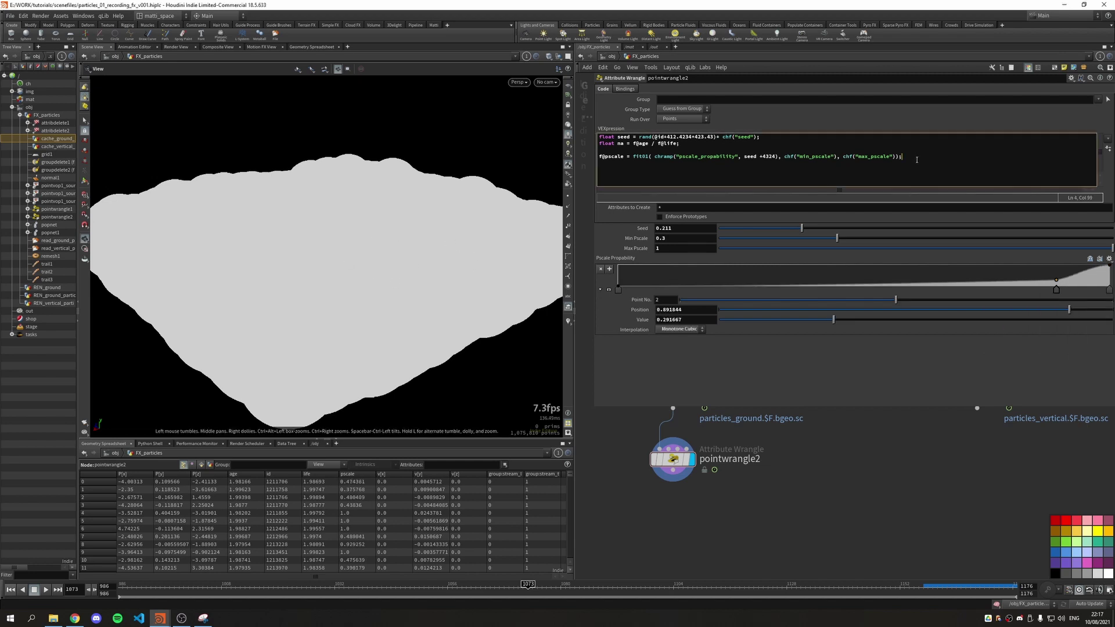
{"action": "key", "text": "Return"}
{"action": "type", "text": "f@pscale *= 0.01;"}
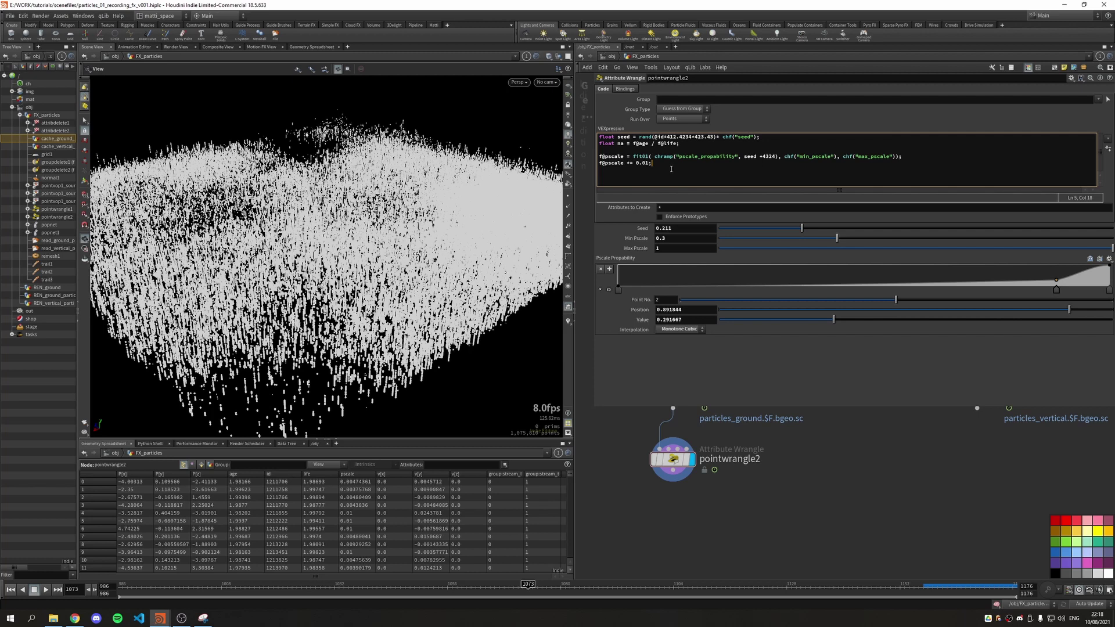
Add f@pscale *= chf("pscale_mult"); to the code, generate the Pscale Mult parameter and set it to 0.315.
{"action": "key", "text": "Return"}
{"action": "type", "text": "f@pscale *= chf(\"pscale_mult\");"}
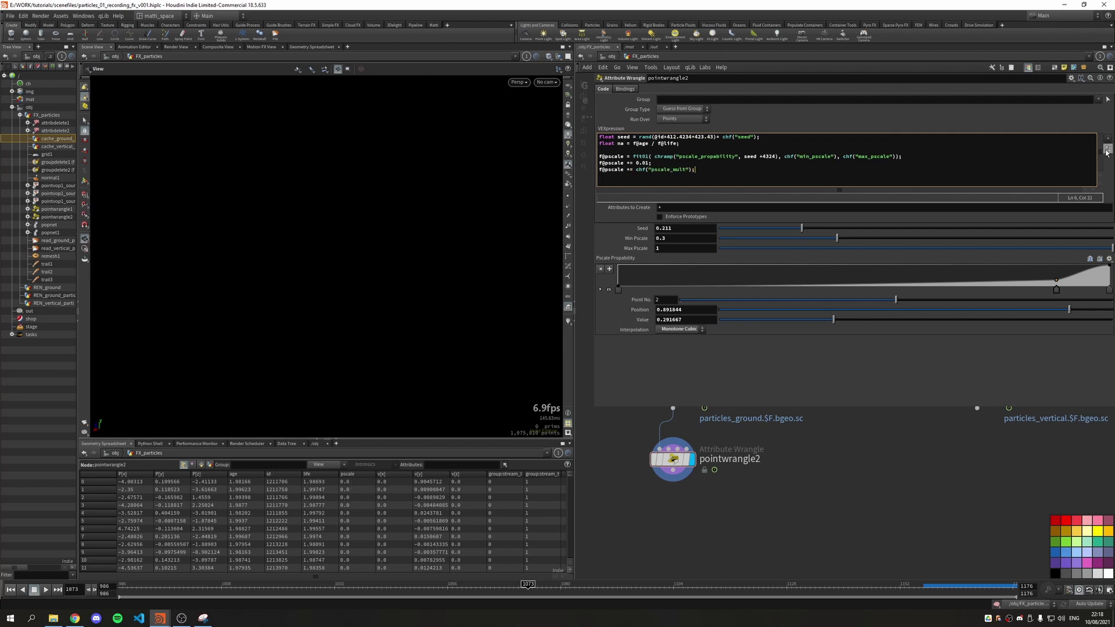
{"action": "left_click", "coordinate": [1108, 149]}
{"action": "left_click_drag", "start_coordinate": [719, 340], "coordinate": [807, 339]}
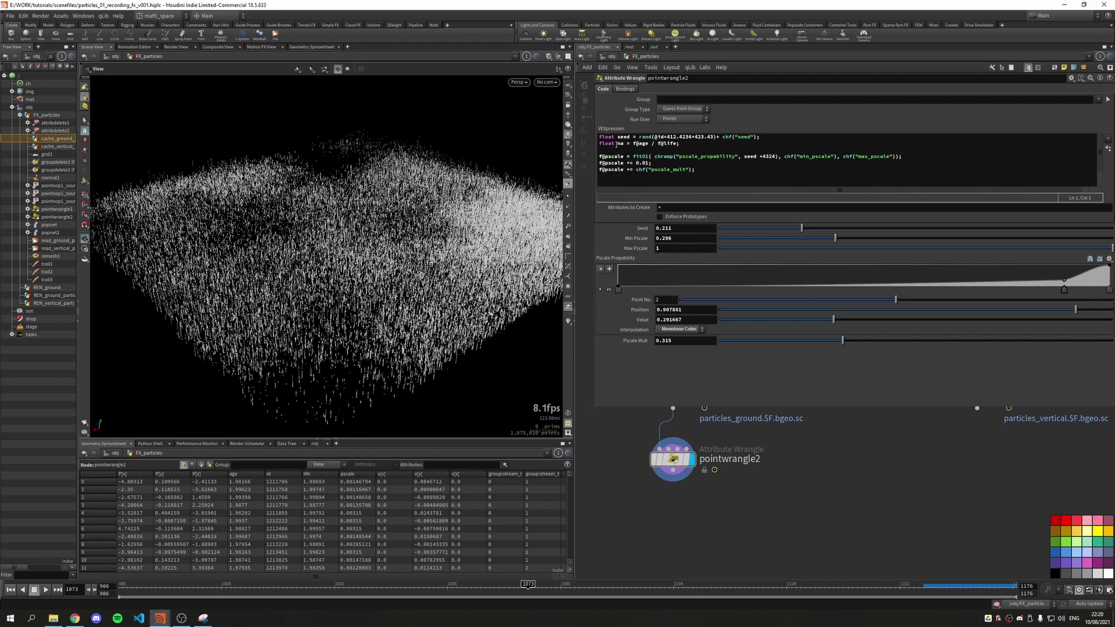
Add the colour line v@Cd = vector(chramp("color_by_nage", na)); and generate its colour ramp.
{"action": "left_click", "coordinate": [711, 171]}
{"action": "key", "text": "Return"}
{"action": "key", "text": "Return"}
{"action": "type", "text": "v@Cd = chramp(\"color_by_nage\""}
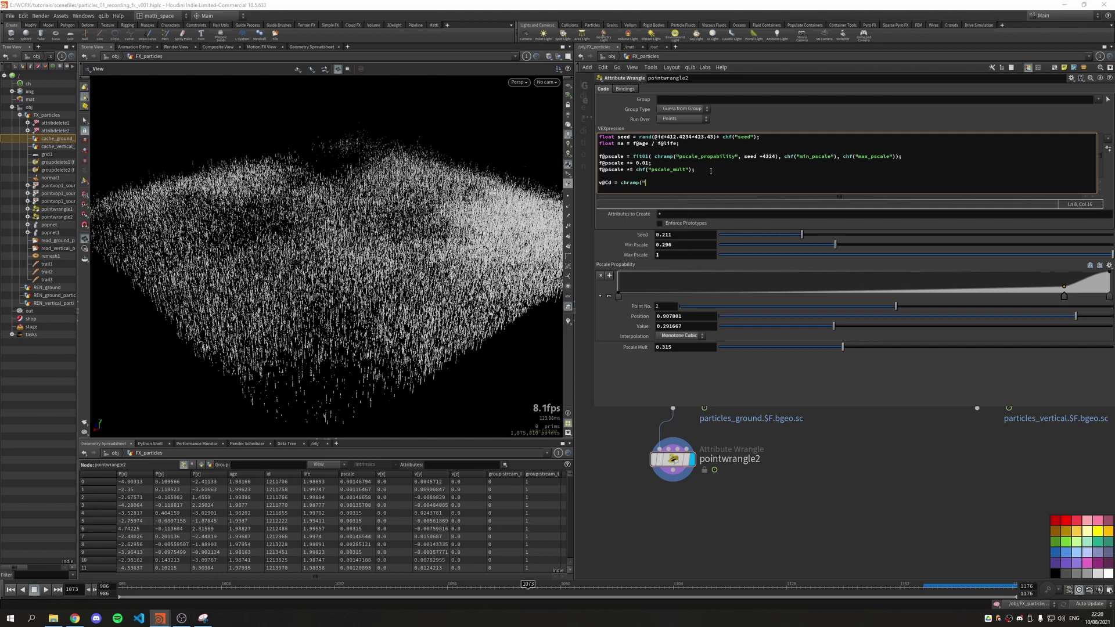
{"action": "key", "text": "Left"}
{"action": "key", "text": "Left"}
{"action": "key", "text": "Left"}
{"action": "type", "text": "vector("}
{"action": "left_click", "coordinate": [714, 182]}
{"action": "left_click", "coordinate": [1108, 148]}
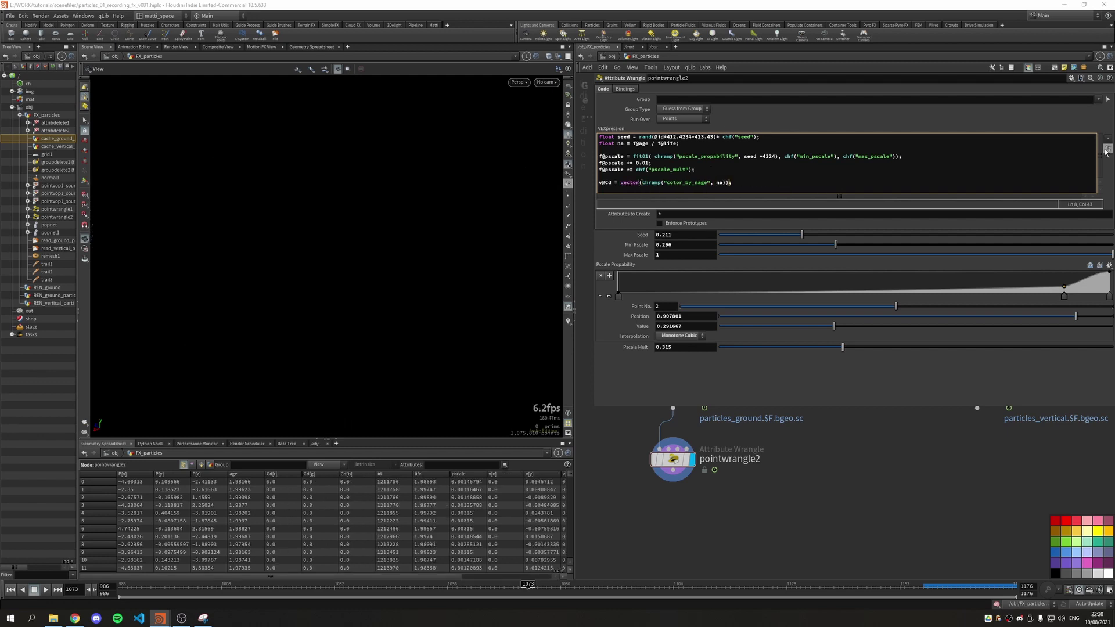
Colour the Color By Nage ramp from turquoise at the start to a bluer cyan at the end.
{"action": "left_click", "coordinate": [665, 397]}
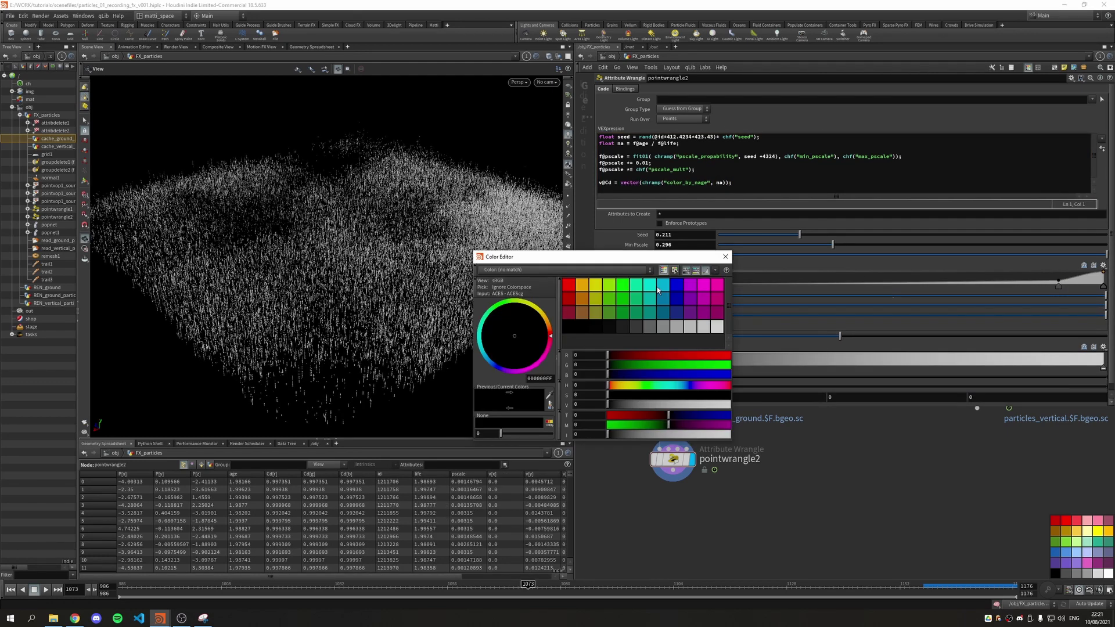
{"action": "left_click", "coordinate": [660, 287]}
{"action": "left_click", "coordinate": [662, 284]}
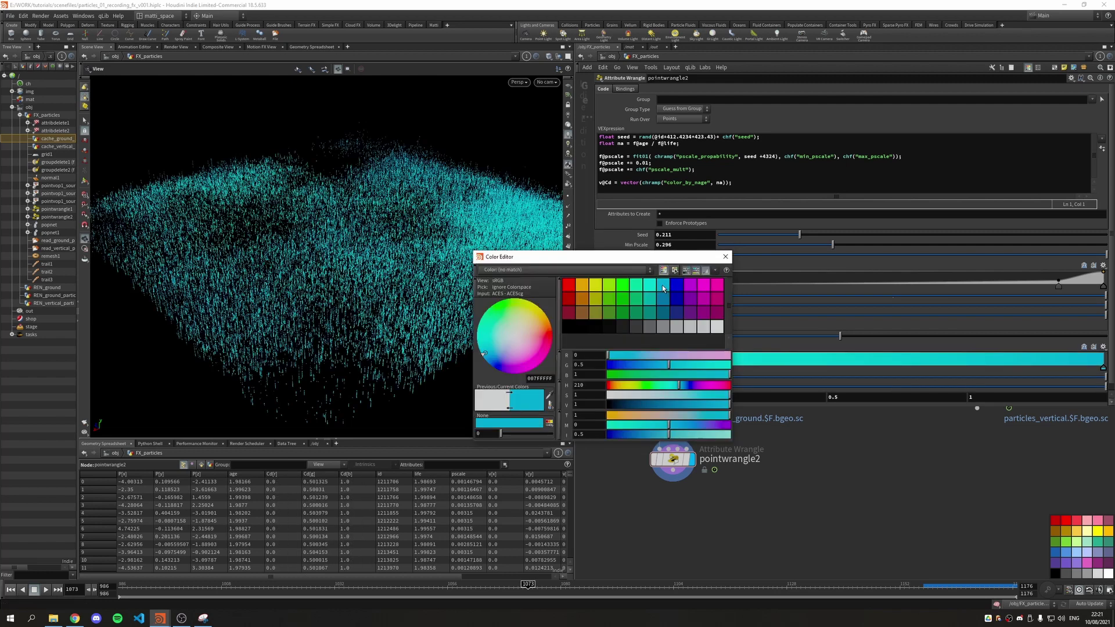
{"action": "left_click", "coordinate": [725, 257]}
{"action": "left_click_drag", "start_coordinate": [341, 249], "coordinate": [352, 253]}
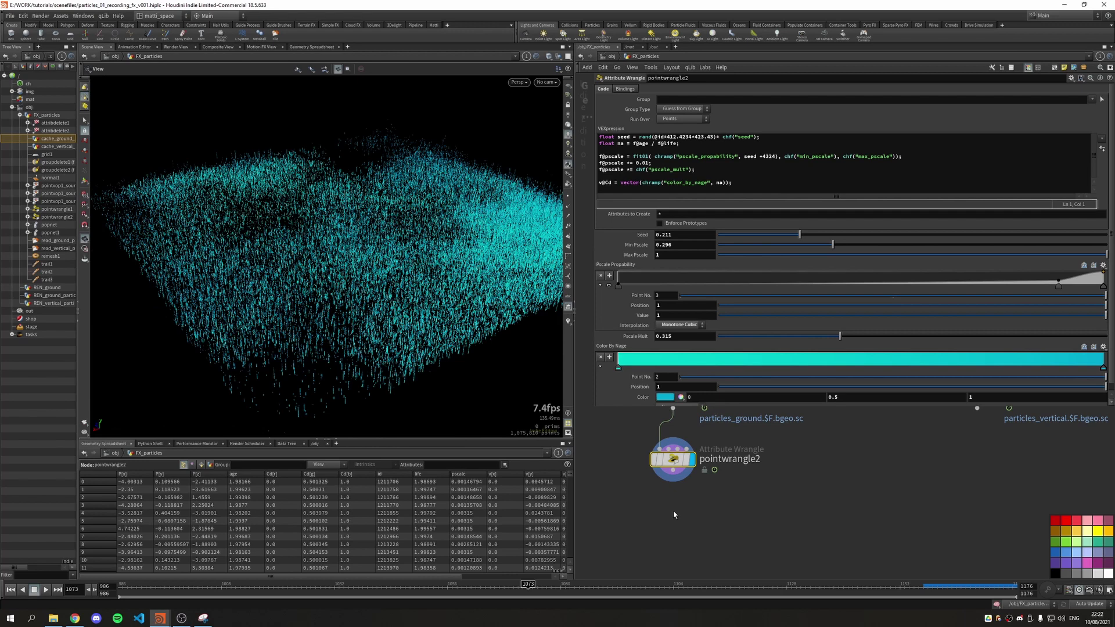
Add an alpha line below the colour line: f@Alpha = chramp("alpha_by_nage", na);.
{"action": "left_click", "coordinate": [769, 183]}
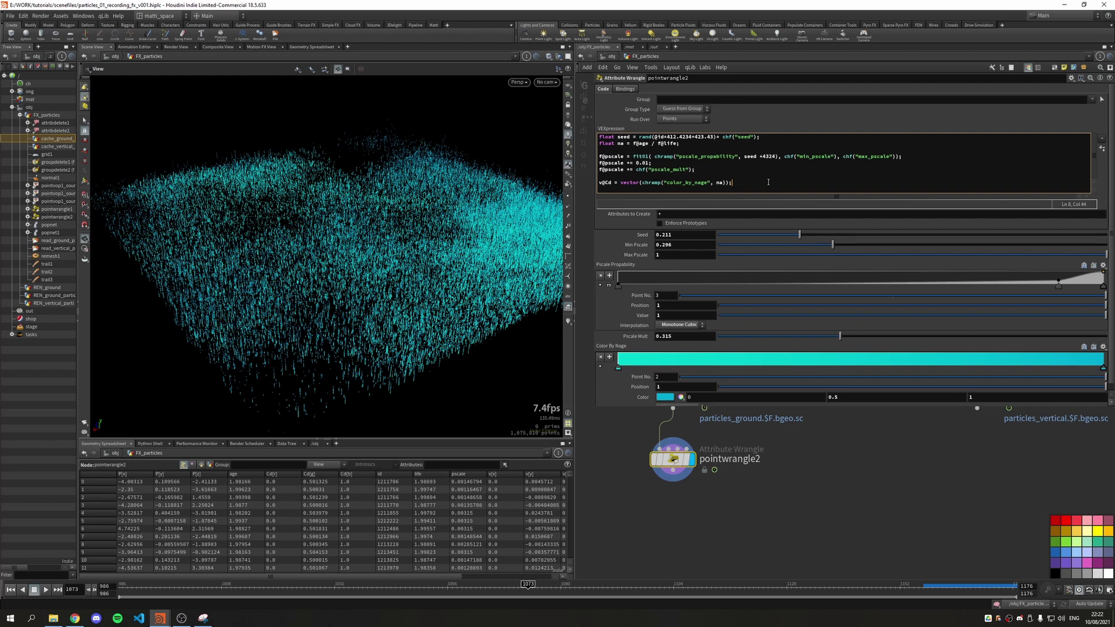
{"action": "key", "text": "Return"}
{"action": "type", "text": "f@Alpha = chramp(\"alpha_by_nage\", na);"}
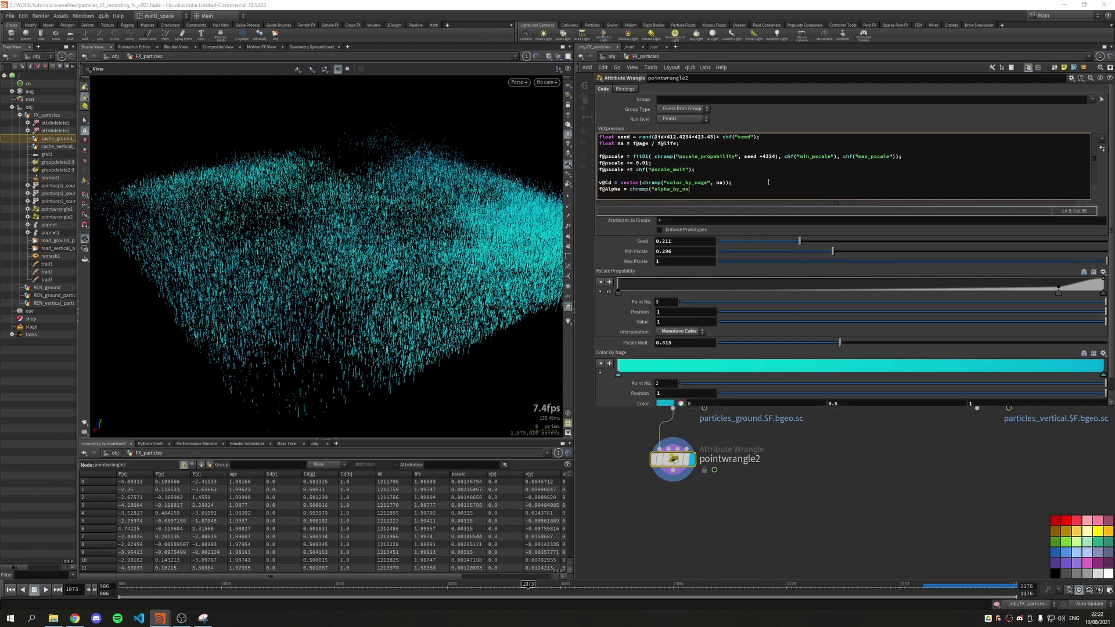
{"action": "left_click", "coordinate": [773, 317]}
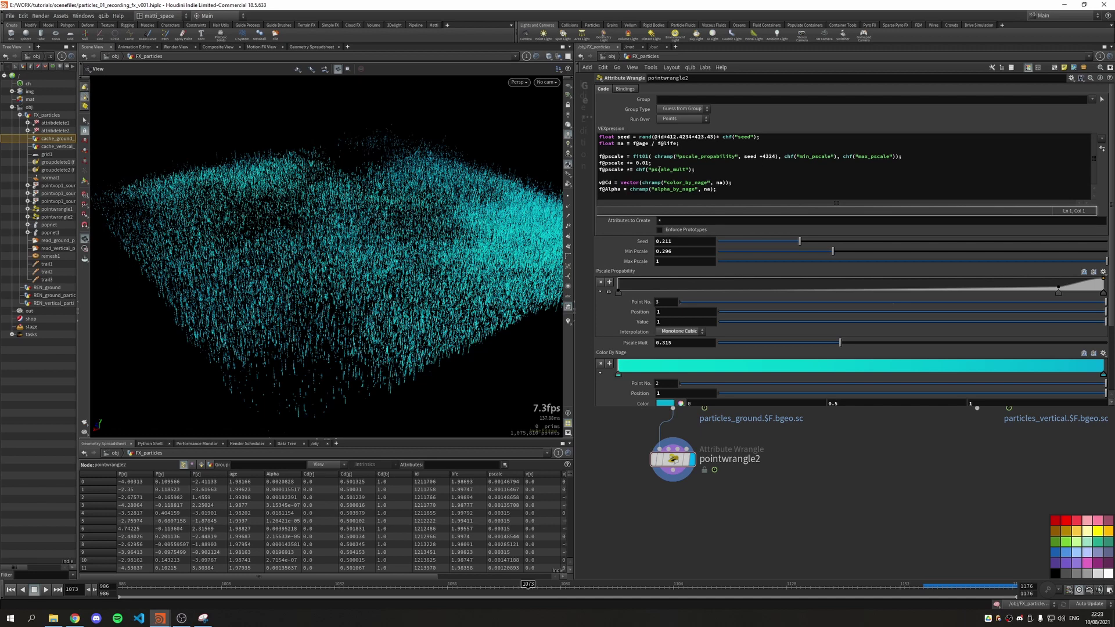
Add f@pscale *= chramp("pscale_by_nage", na); below the pscale_mult line and shape its ramp to fade in at the start and out at the end.
{"action": "left_click", "coordinate": [698, 170]}
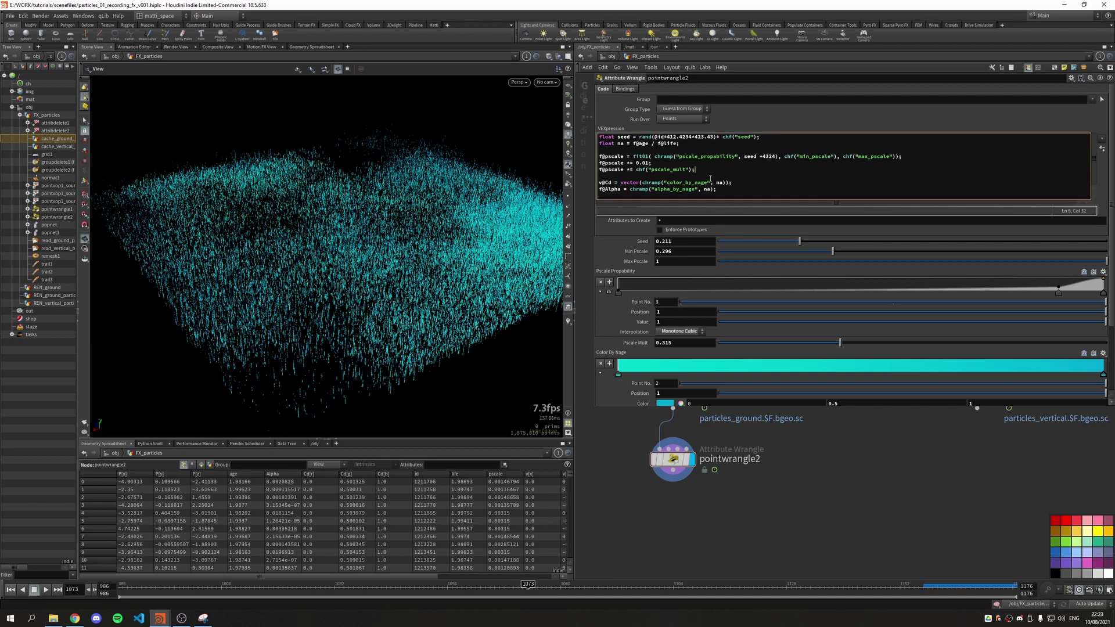
{"action": "key", "text": "Return"}
{"action": "type", "text": "f@pscale *= chramp(\"pscale_by_nage\", na);"}
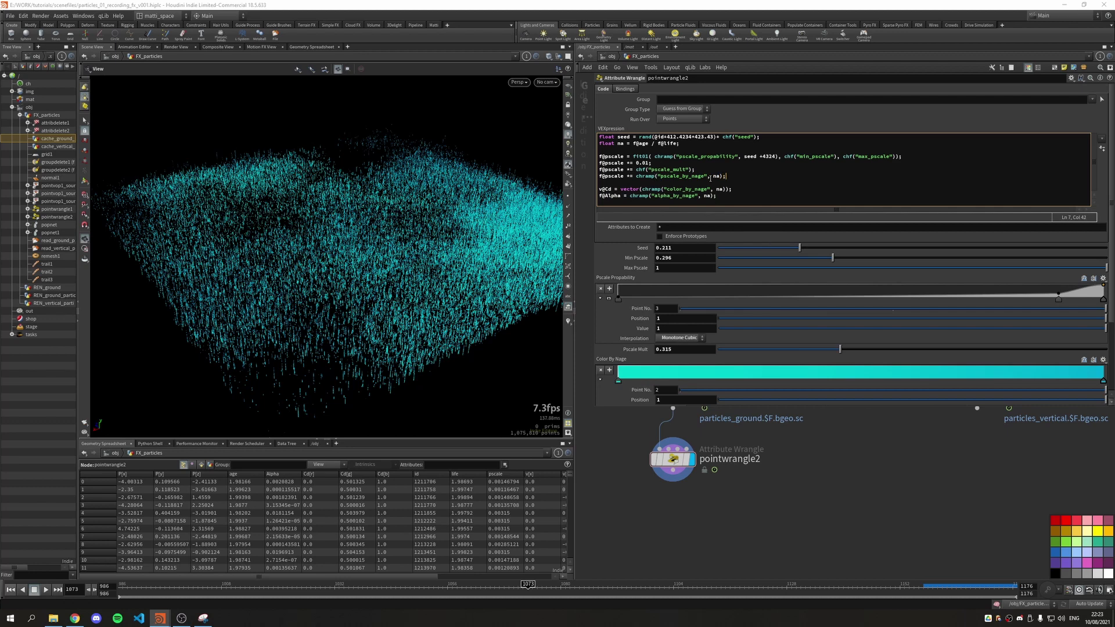
{"action": "scroll", "coordinate": [883, 268], "scroll_direction": "down", "scroll_amount": 1}
{"action": "scroll", "coordinate": [882, 268], "scroll_direction": "down", "scroll_amount": 2}
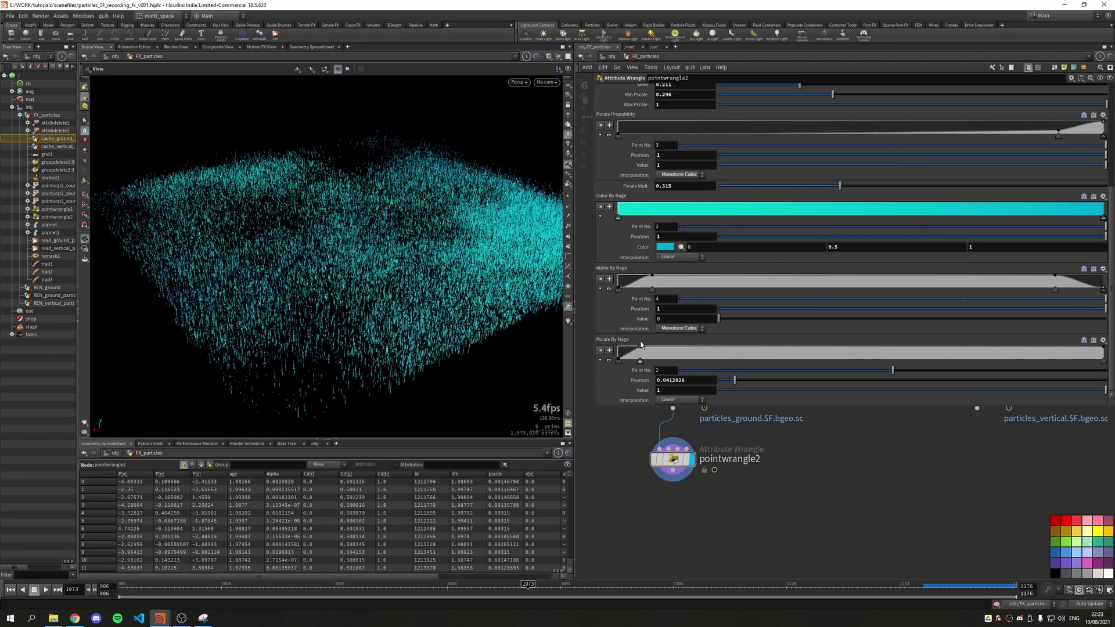
{"action": "left_click", "coordinate": [645, 361]}
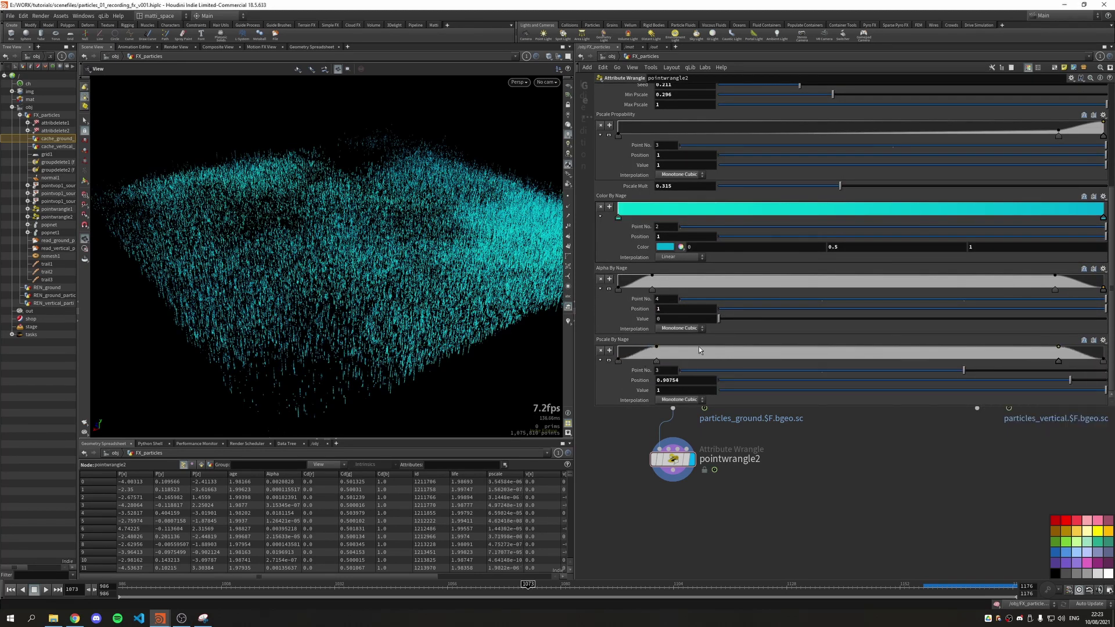
Reorder the wrangle's parameters in its parameter interface, placing Pscale Mult after Max Pscale and Pscale By Nage before Color By Nage.
{"action": "scroll", "coordinate": [689, 291], "scroll_direction": "up", "scroll_amount": 5}
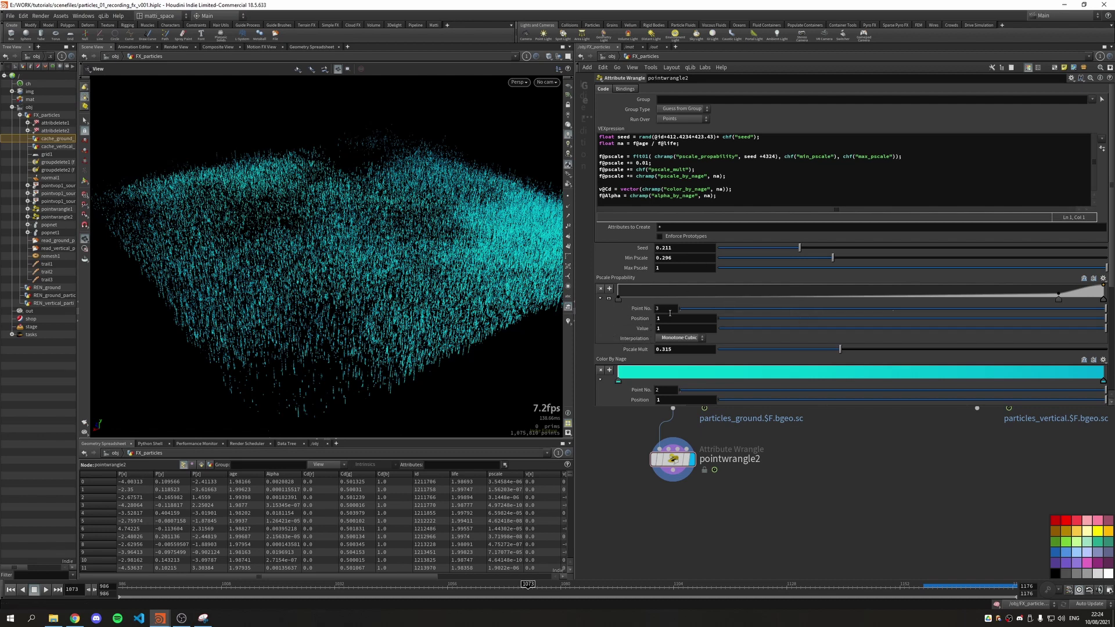
{"action": "left_click", "coordinate": [1072, 77]}
{"action": "left_click", "coordinate": [1043, 89]}
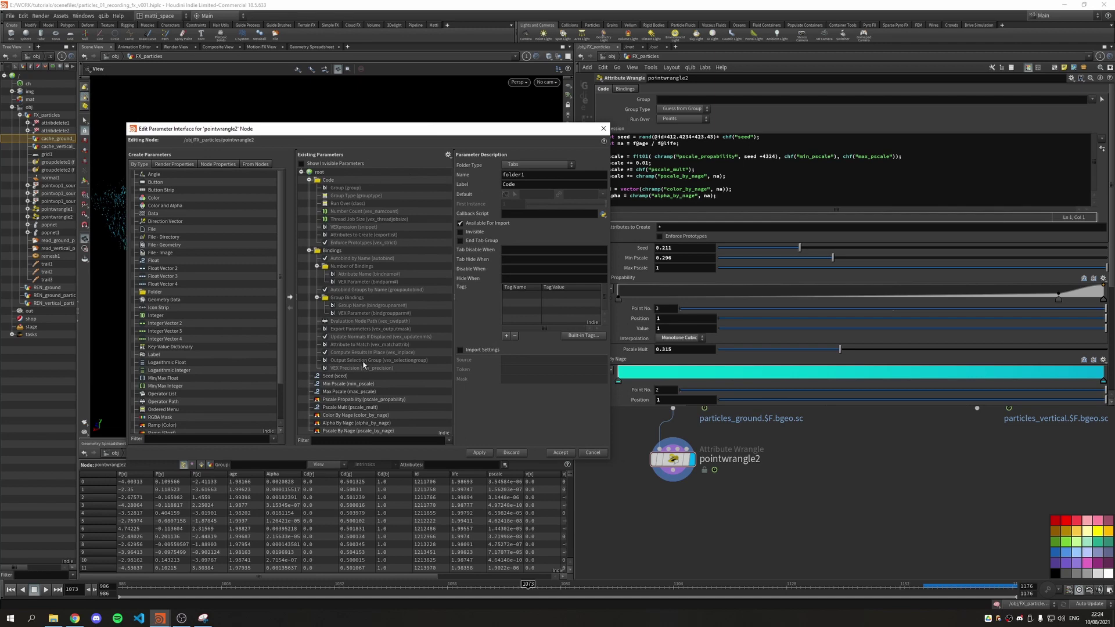
{"action": "left_click_drag", "start_coordinate": [349, 430], "coordinate": [348, 414]}
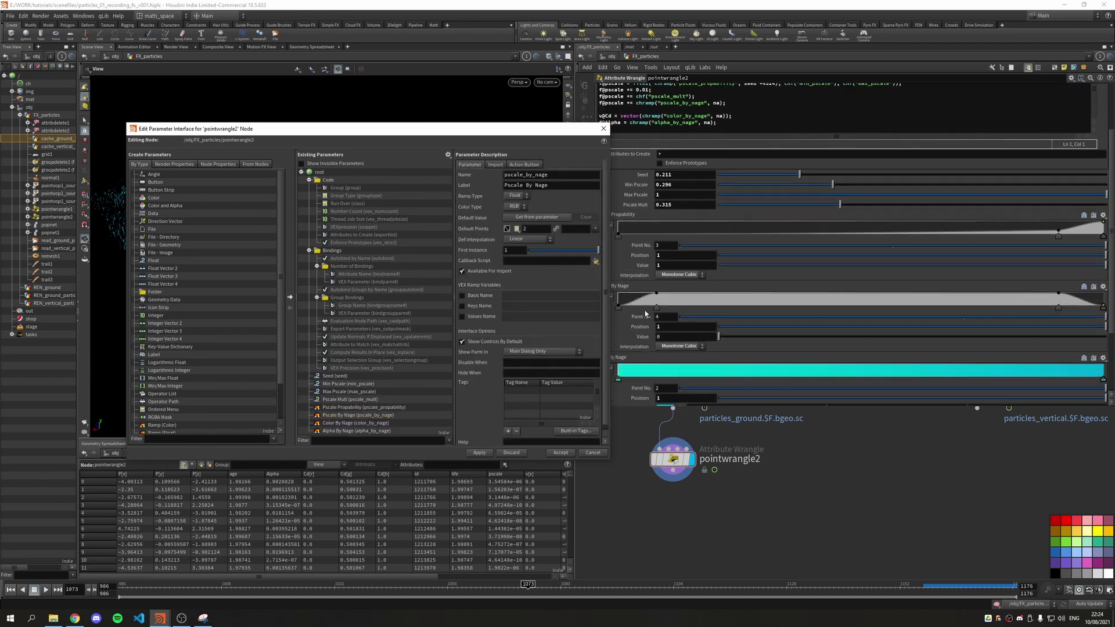
{"action": "scroll", "coordinate": [634, 302], "scroll_direction": "down", "scroll_amount": 2}
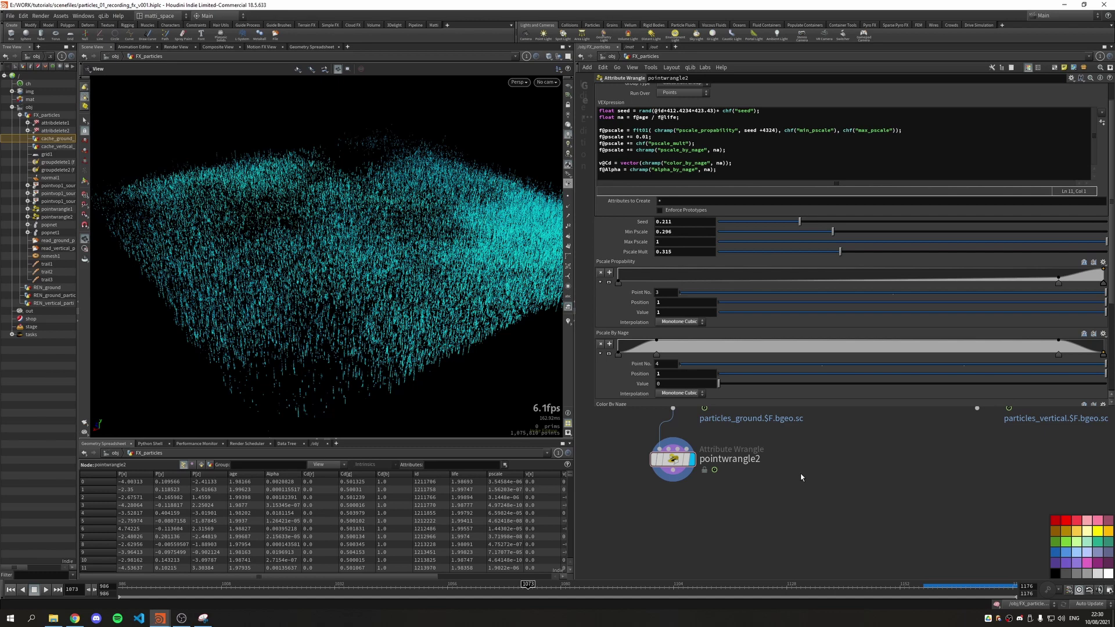
Declare float rad = chf("radius"); and int maxpts = chi("max_pts"); below the alpha line.
{"action": "left_click", "coordinate": [598, 176]}
{"action": "key", "text": "Return"}
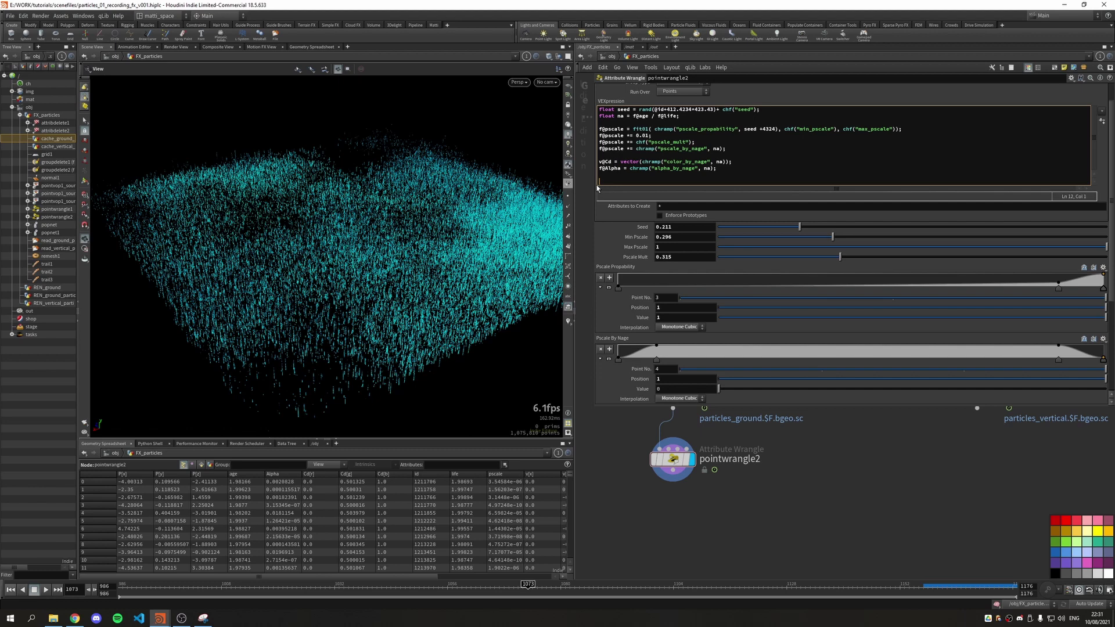
{"action": "type", "text": "float rad = chf(\"radius\");"}
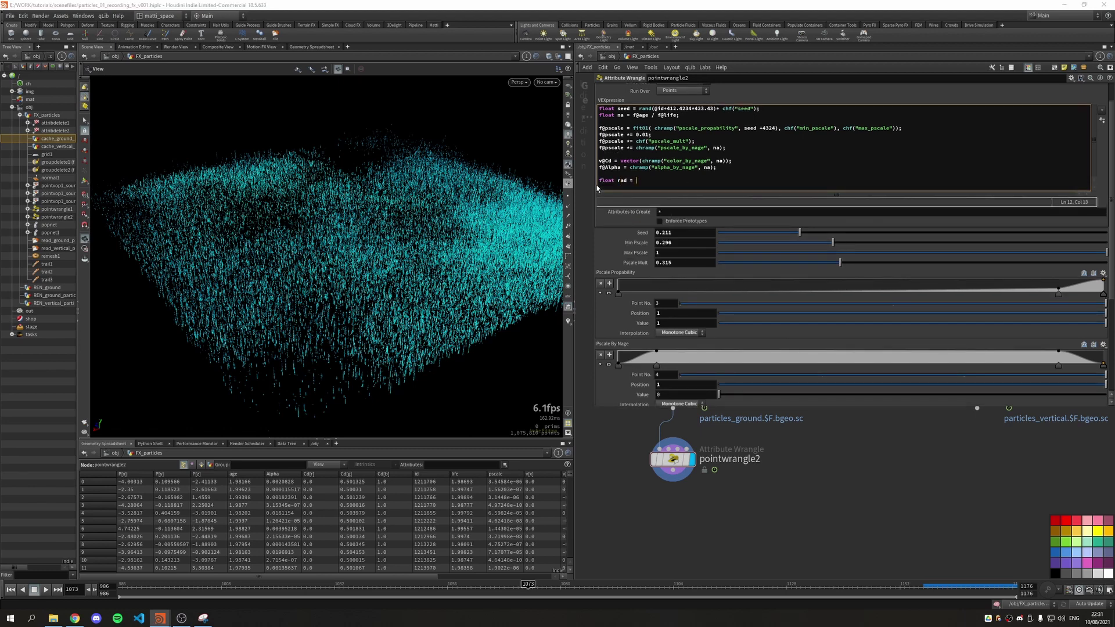
{"action": "key", "text": "Return"}
{"action": "type", "text": "int maxpts = chi(\"max_pts\");"}
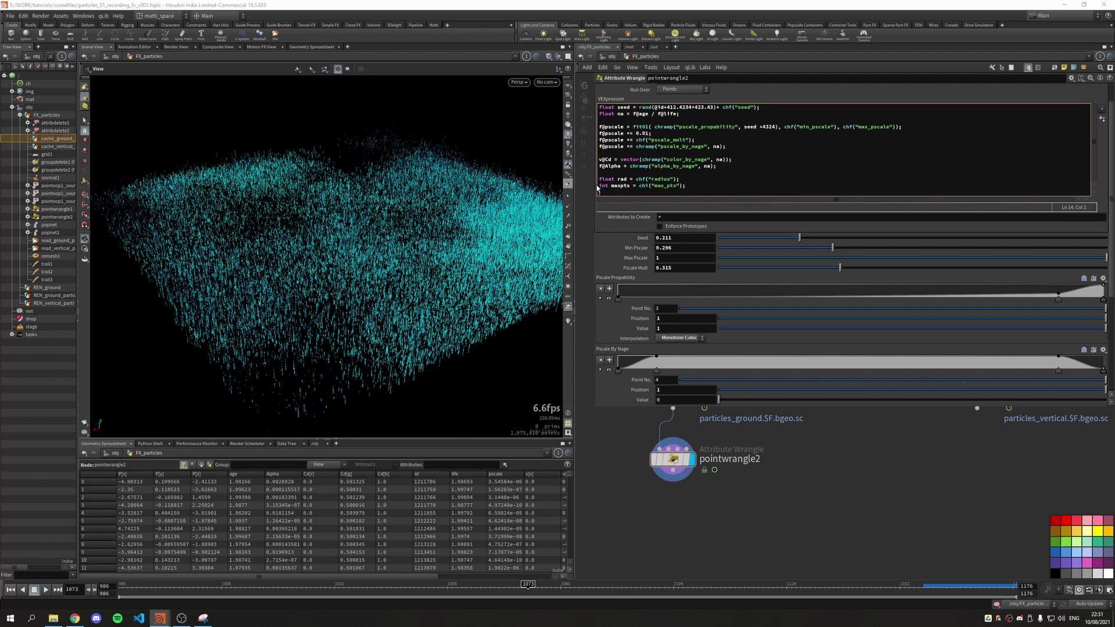
Add int pts[] = pcfind(0, "P", v@P, rad, maxpts); and float density = len(pts) / maxpts; to the code.
{"action": "type", "text": "int pts[] = pcfind("}
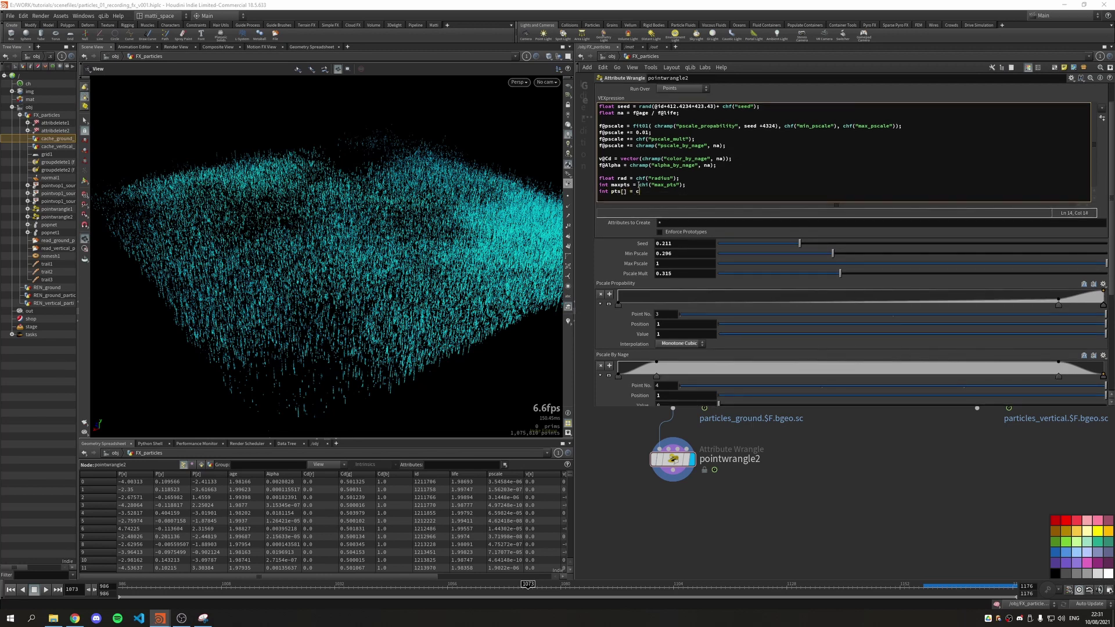
{"action": "type", "text": "0, \"P\", v@P, rad, maxpts);"}
{"action": "key", "text": "Return"}
{"action": "type", "text": "float density = len("}
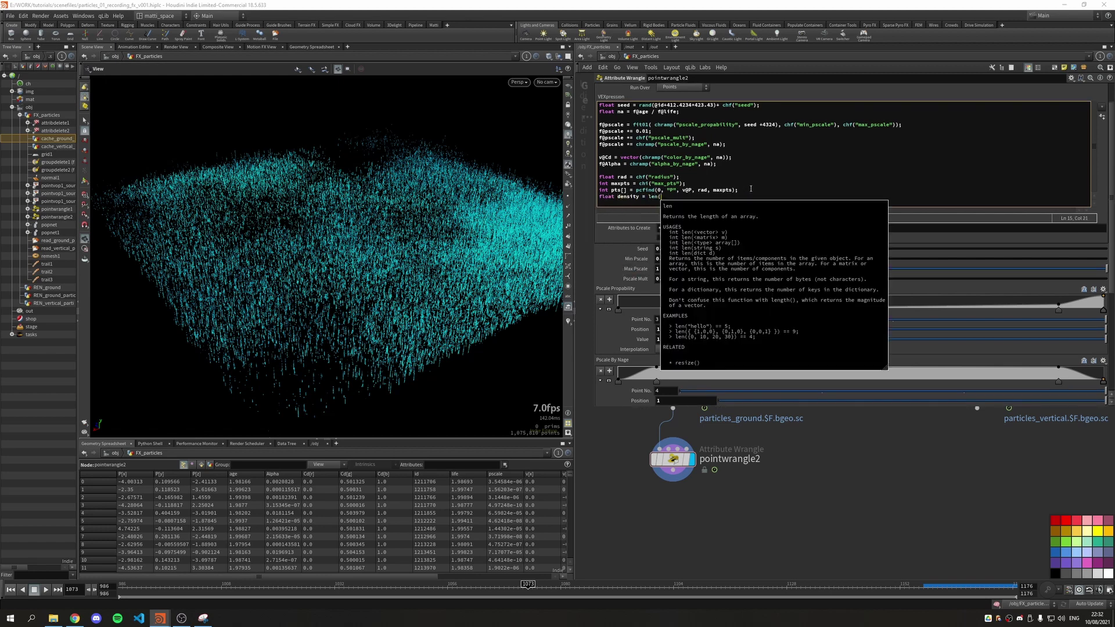
{"action": "type", "text": "pts) / maxpts;"}
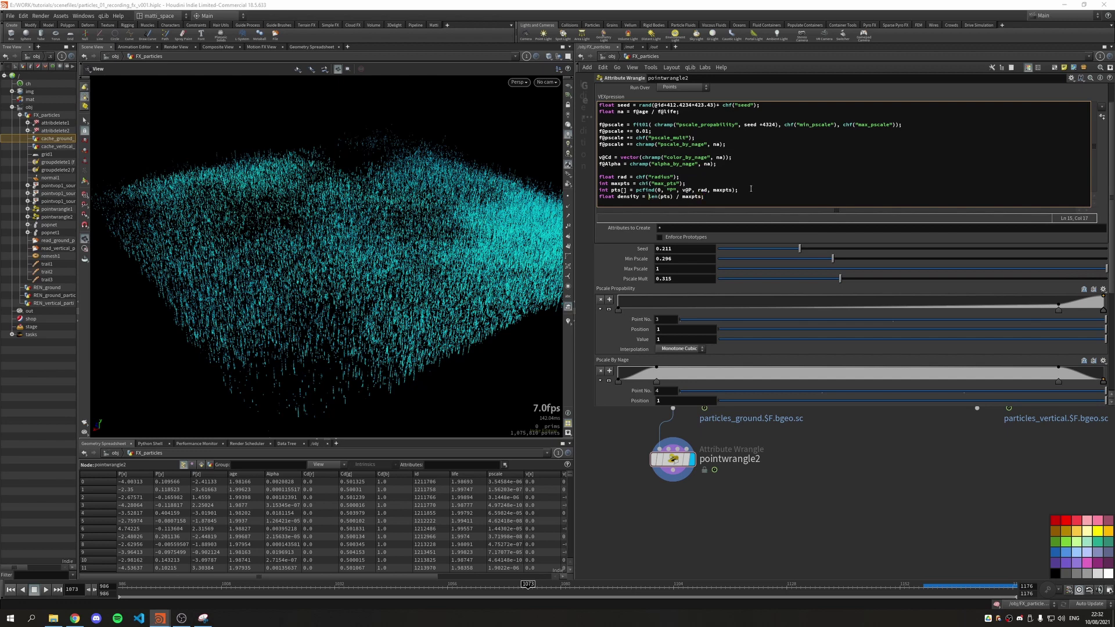
Cast both operands of the density division to float, giving float(len(pts)) / float(maxpts).
{"action": "type", "text": "float("}
{"action": "key", "text": "Right"}
{"action": "key", "text": "Right"}
{"action": "key", "text": "Right"}
{"action": "key", "text": "Right"}
{"action": "key", "text": "Right"}
{"action": "key", "text": "Right"}
{"action": "key", "text": "Right"}
{"action": "key", "text": "Right"}
{"action": "type", "text": ")"}
{"action": "key", "text": "Right"}
{"action": "key", "text": "Right"}
{"action": "key", "text": "Right"}
{"action": "type", "text": "float("}
{"action": "key", "text": "Right"}
{"action": "key", "text": "Right"}
{"action": "key", "text": "Right"}
{"action": "type", "text": ")"}
{"action": "key", "text": "Right"}
Generate the Radius and Max Pts parameters and set Max Pts to 25.
{"action": "left_click", "coordinate": [1102, 116]}
{"action": "left_click", "coordinate": [673, 401]}
{"action": "type", "text": "25"}
{"action": "key", "text": "Return"}
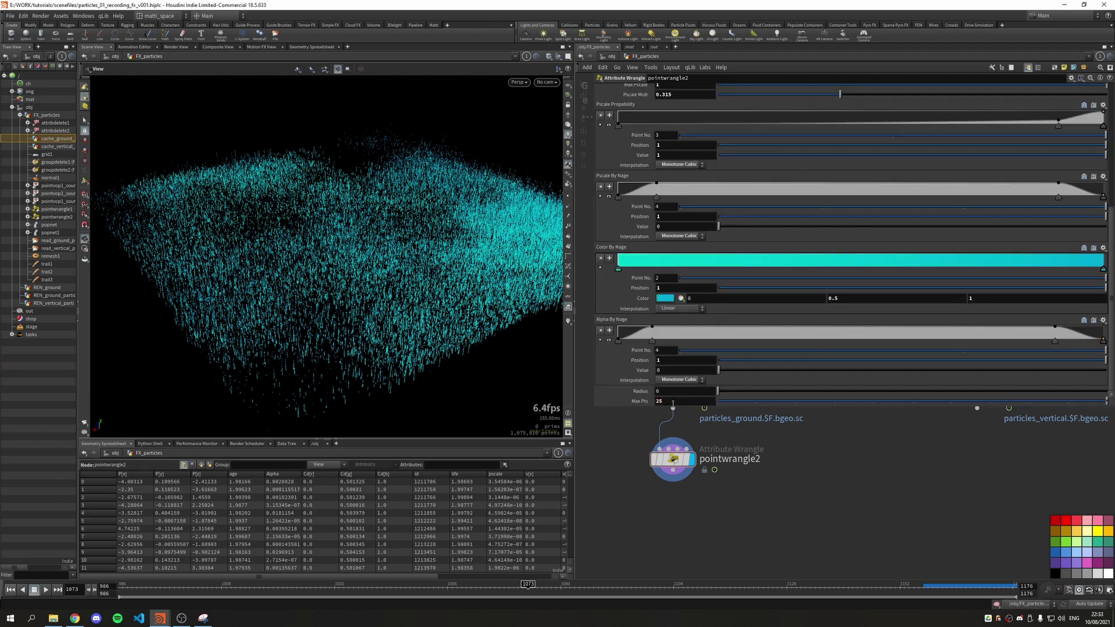
{"action": "scroll", "coordinate": [767, 179], "scroll_direction": "up", "scroll_amount": 5}
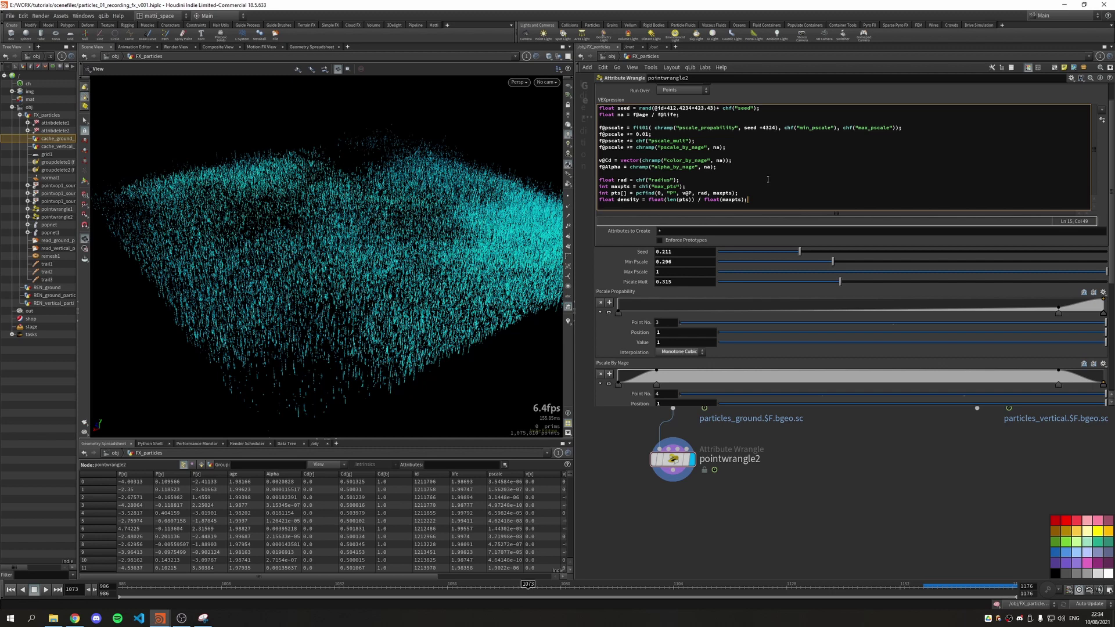
Add density = fit( density, chf("density_input_min"), 1.0, chf("density_output_min"), chf("density_output_max")); below the density declaration.
{"action": "key", "text": "Return"}
{"action": "type", "text": "density = fit( density, chf(\"density_input"}
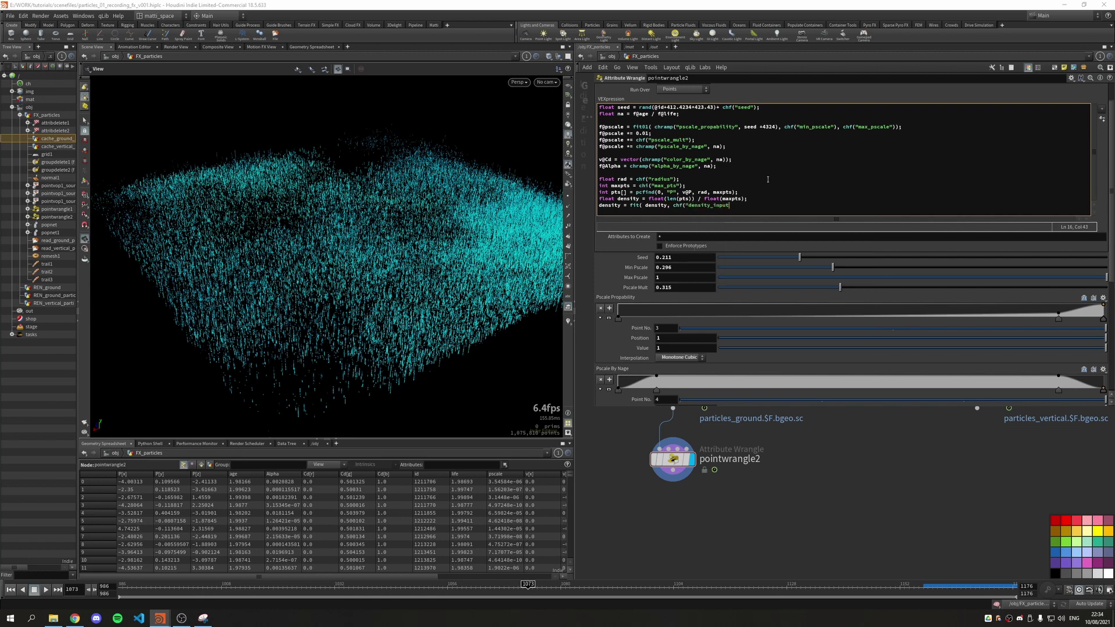
{"action": "type", "text": "_min\"), 1.0, chf(\"density_output_min\"), chf(\"density_output_max\"))"}
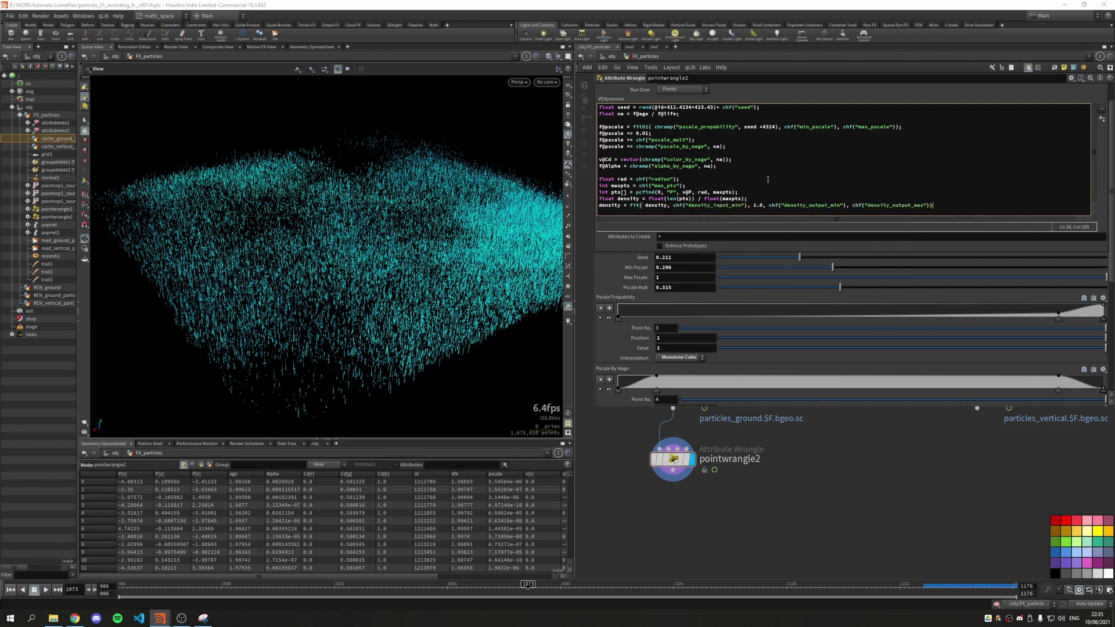
{"action": "type", "text": ";"}
Add density = pow(density, 1.5); below the fit line and generate the new density parameters.
{"action": "key", "text": "Return"}
{"action": "type", "text": "density = pow(density, 1.5);"}
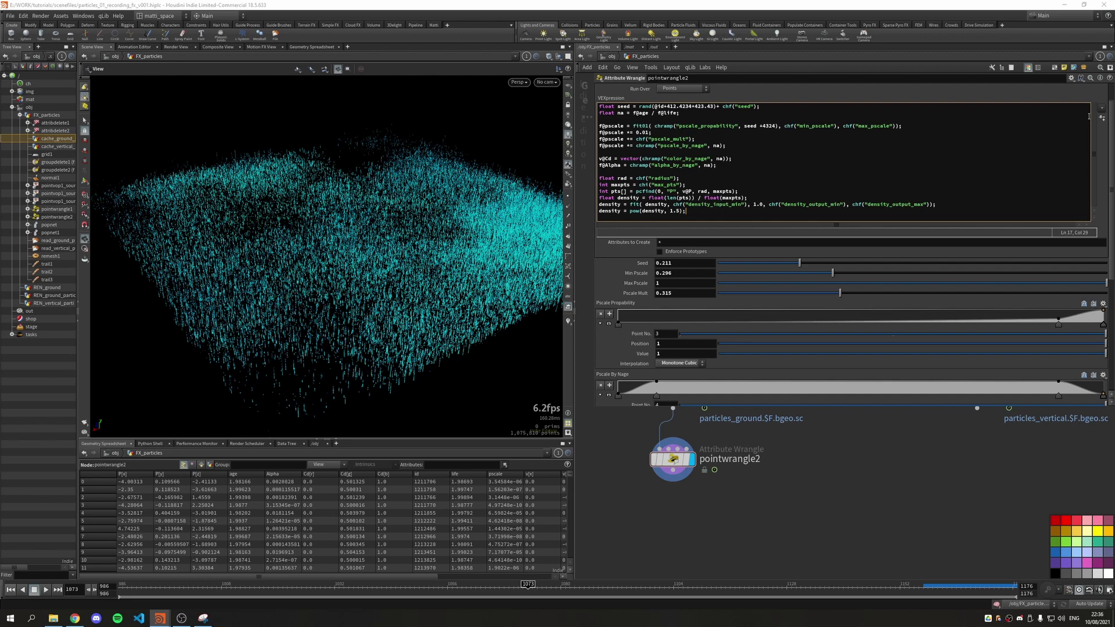
{"action": "scroll", "coordinate": [699, 244], "scroll_direction": "up", "scroll_amount": 1}
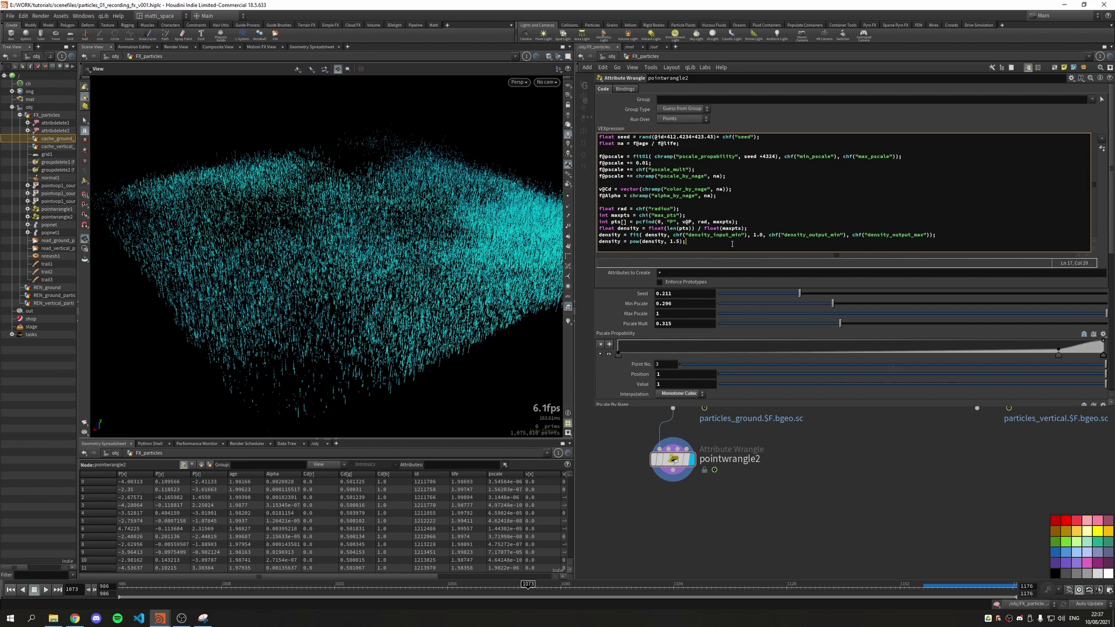
Multiply size and alpha by the density with f@pscale *= density; and f@Alpha *= density; at the end of the code.
{"action": "type", "text": "f@pscale *="}
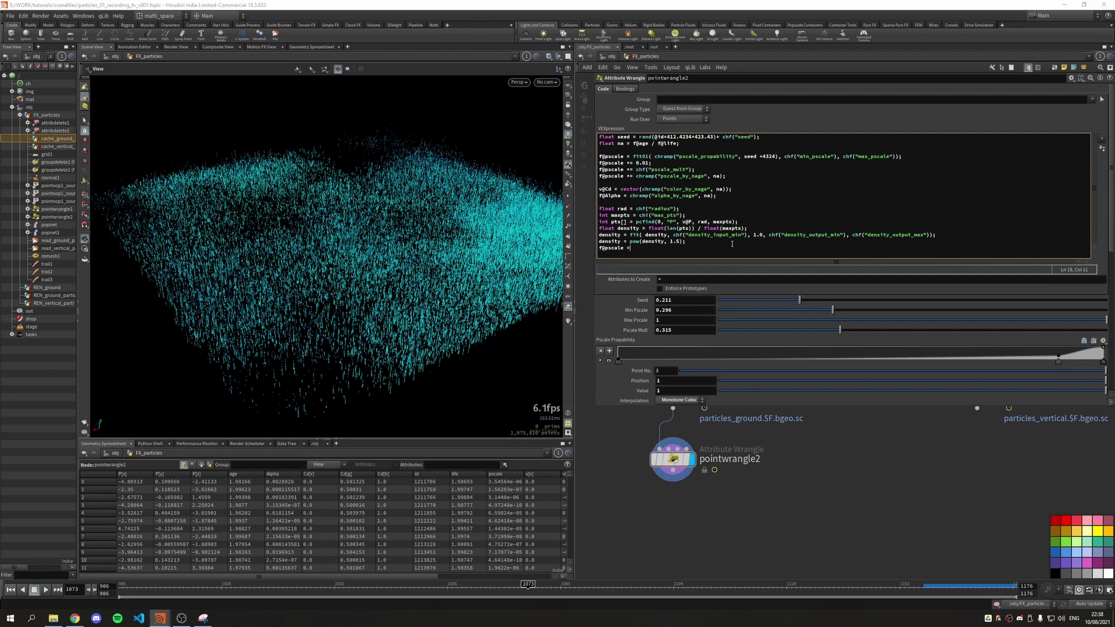
{"action": "type", "text": " density;"}
{"action": "key", "text": "Return"}
{"action": "type", "text": "f@Al"}
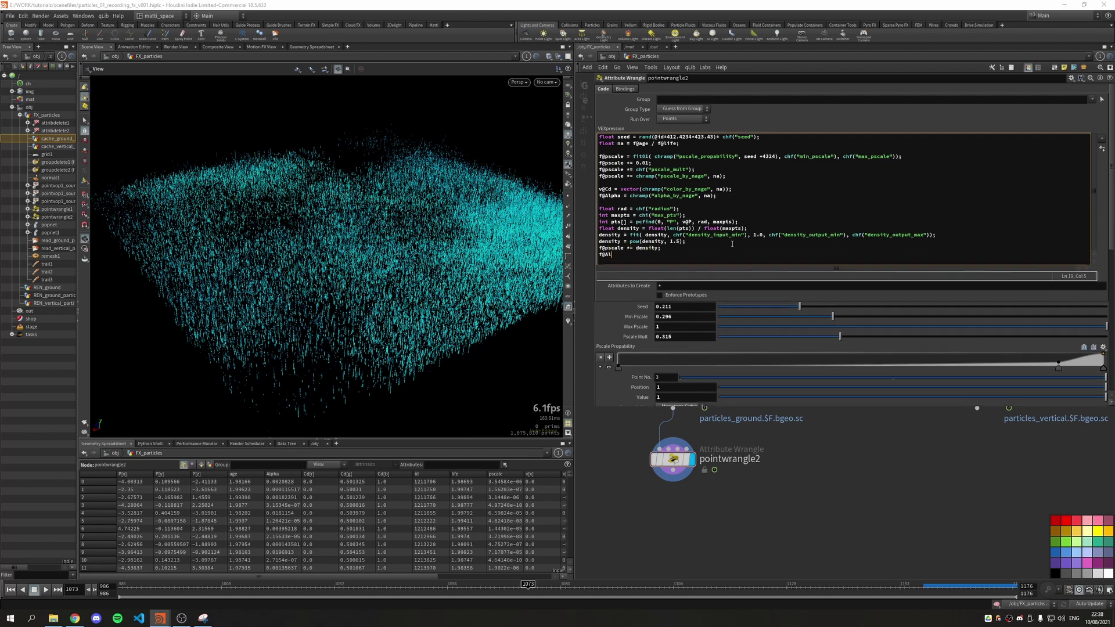
{"action": "type", "text": "pha *= density;"}
Set Density Output Min to 0.6 and Density Output Max to 1.
{"action": "scroll", "coordinate": [732, 244], "scroll_direction": "down", "scroll_amount": 5}
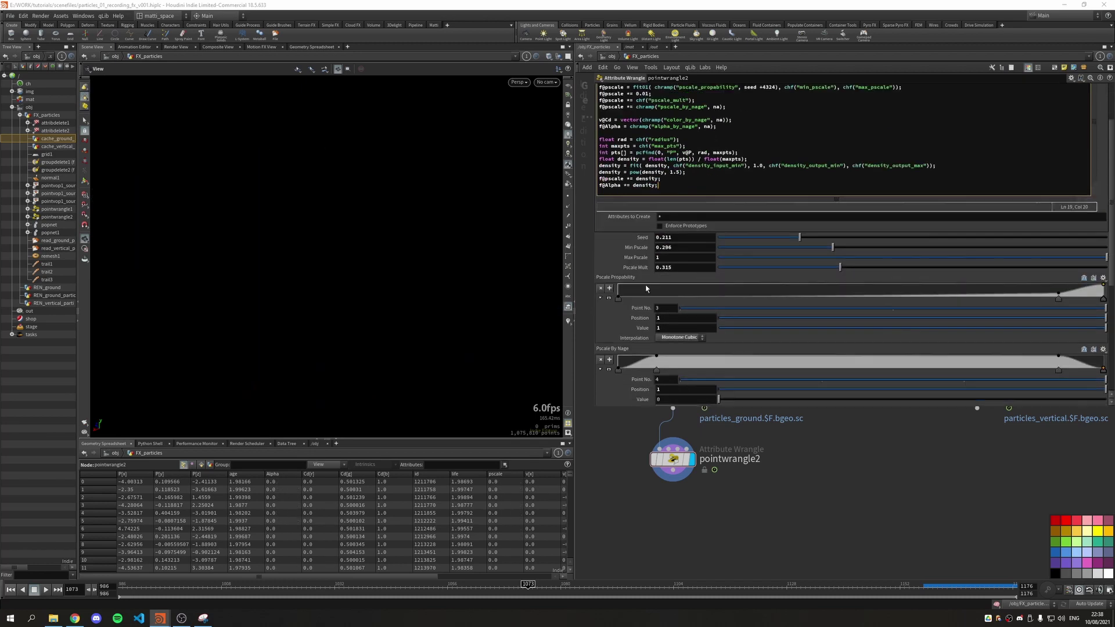
{"action": "left_click", "coordinate": [675, 390]}
{"action": "type", "text": ".6"}
{"action": "key", "text": "Tab"}
{"action": "type", "text": "1"}
{"action": "key", "text": "Return"}
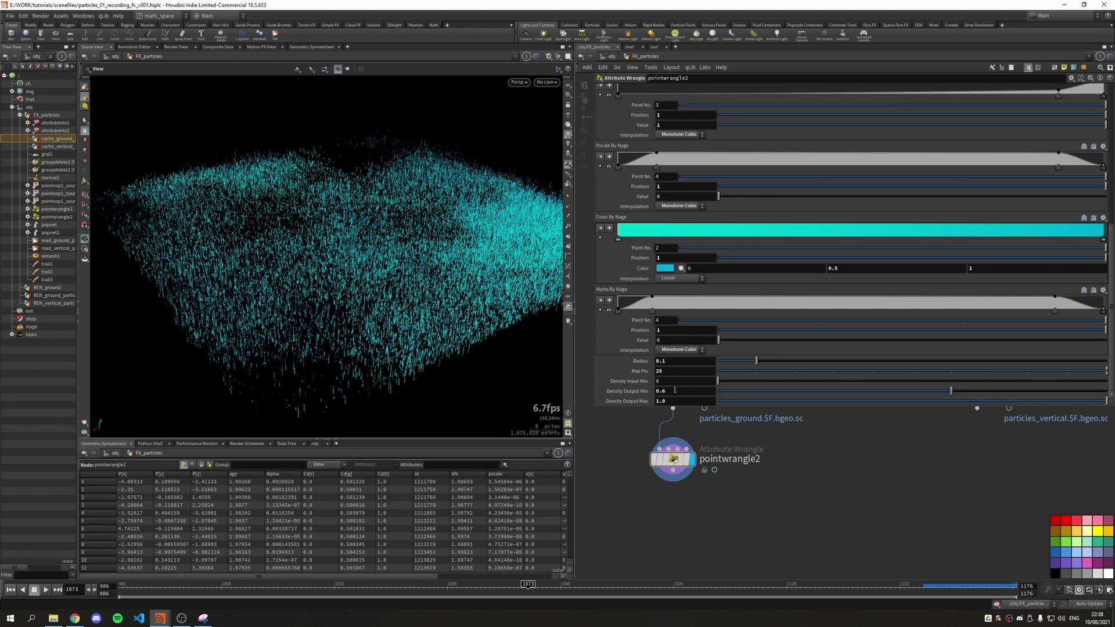
Reduce the density search Radius to 0.008, set Max Pts to 50 and check the particles from other angles.
{"action": "left_click_drag", "start_coordinate": [749, 364], "coordinate": [721, 363]}
{"action": "double_click", "coordinate": [668, 371]}
{"action": "type", "text": "50"}
{"action": "key", "text": "Return"}
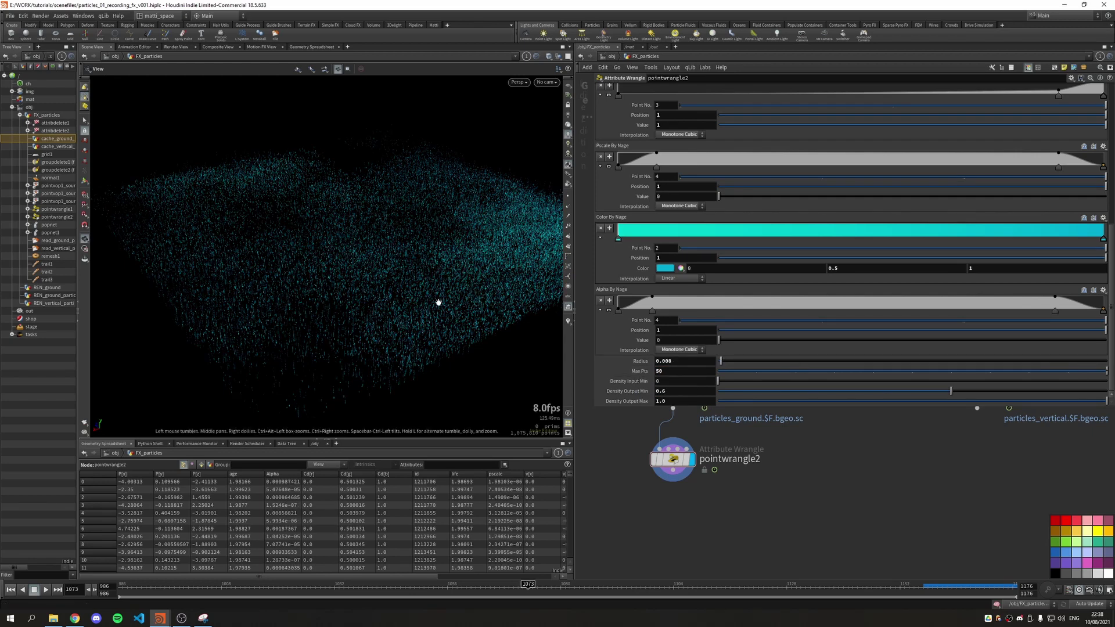
{"action": "left_click_drag", "start_coordinate": [394, 265], "coordinate": [442, 183]}
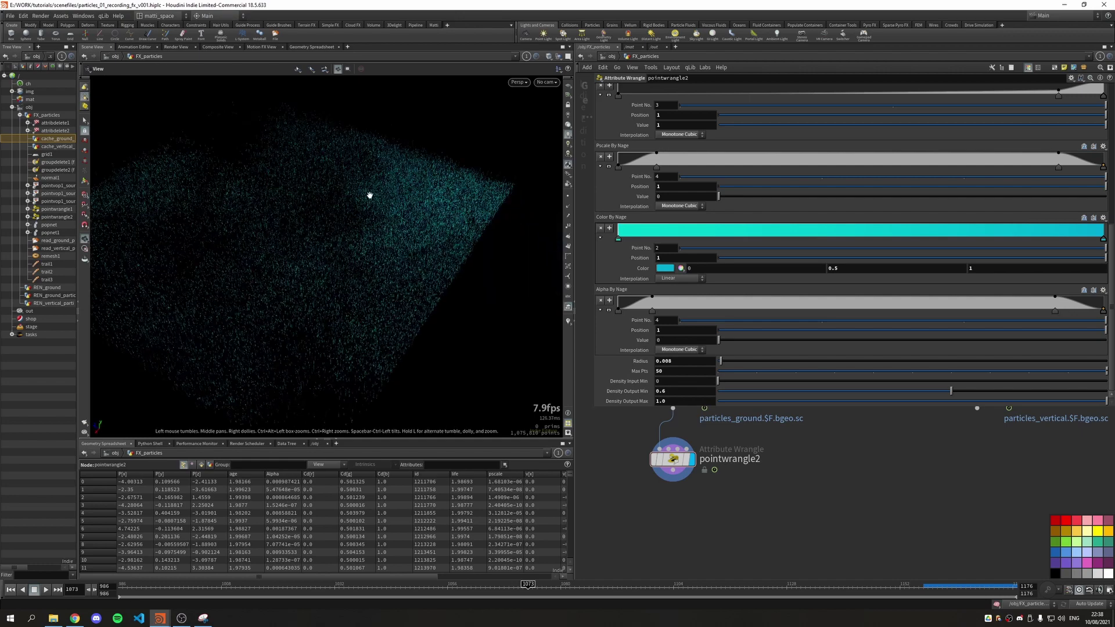
{"action": "left_click_drag", "start_coordinate": [244, 226], "coordinate": [301, 209]}
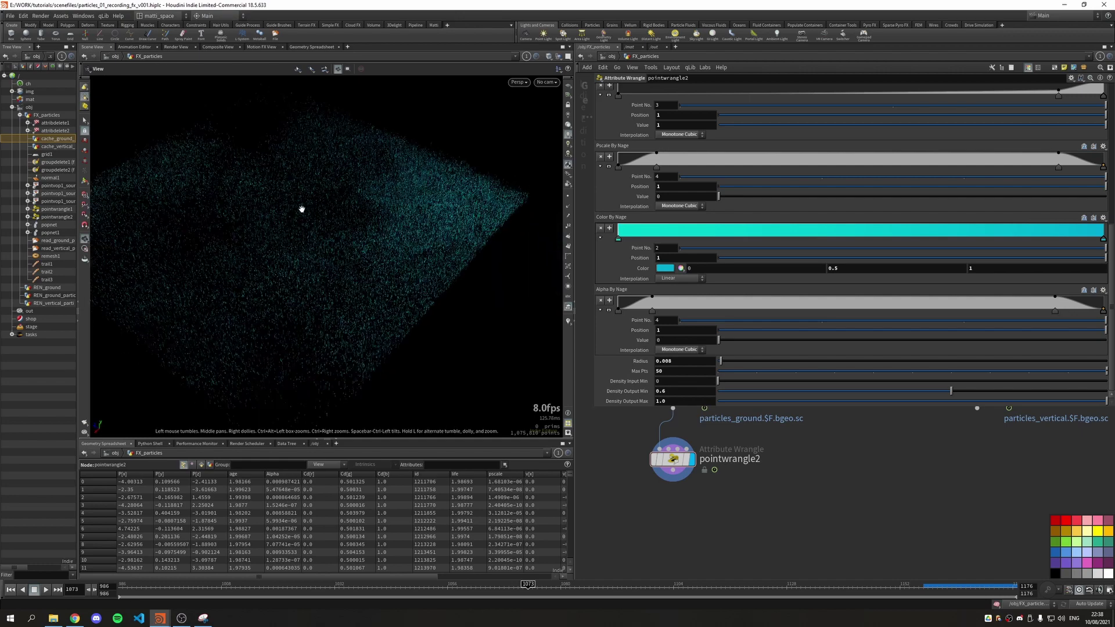
{"action": "left_click_drag", "start_coordinate": [274, 274], "coordinate": [174, 142]}
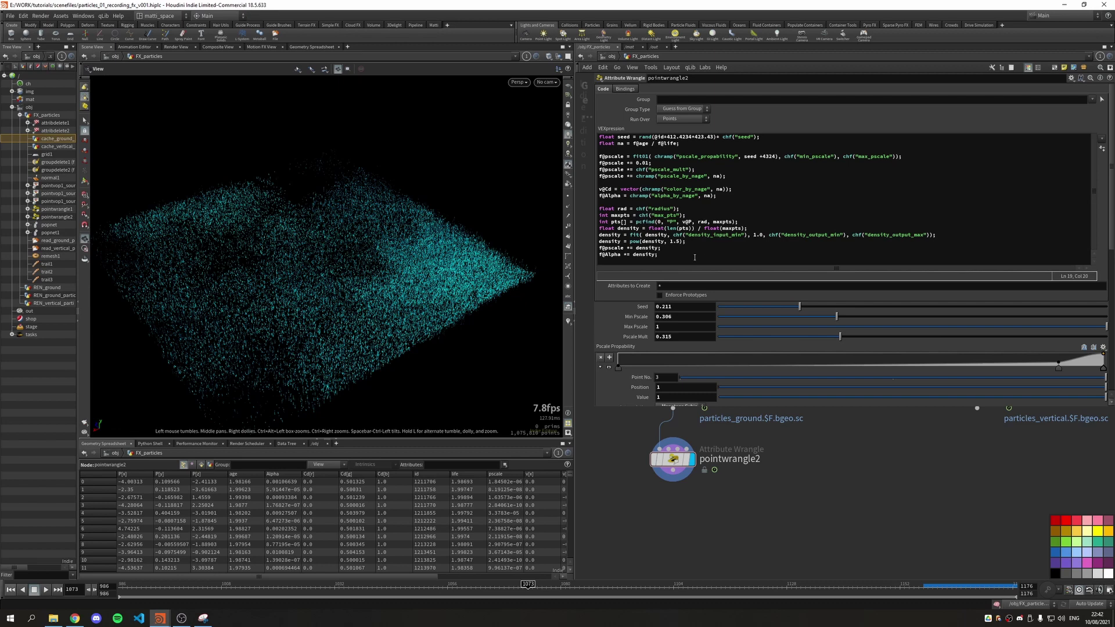
Wrap the density lines in an if(chi("use_density")) { } block and indent them.
{"action": "left_click", "coordinate": [732, 195]}
{"action": "key", "text": "Return"}
{"action": "key", "text": "Return"}
{"action": "type", "text": "if(chi("}
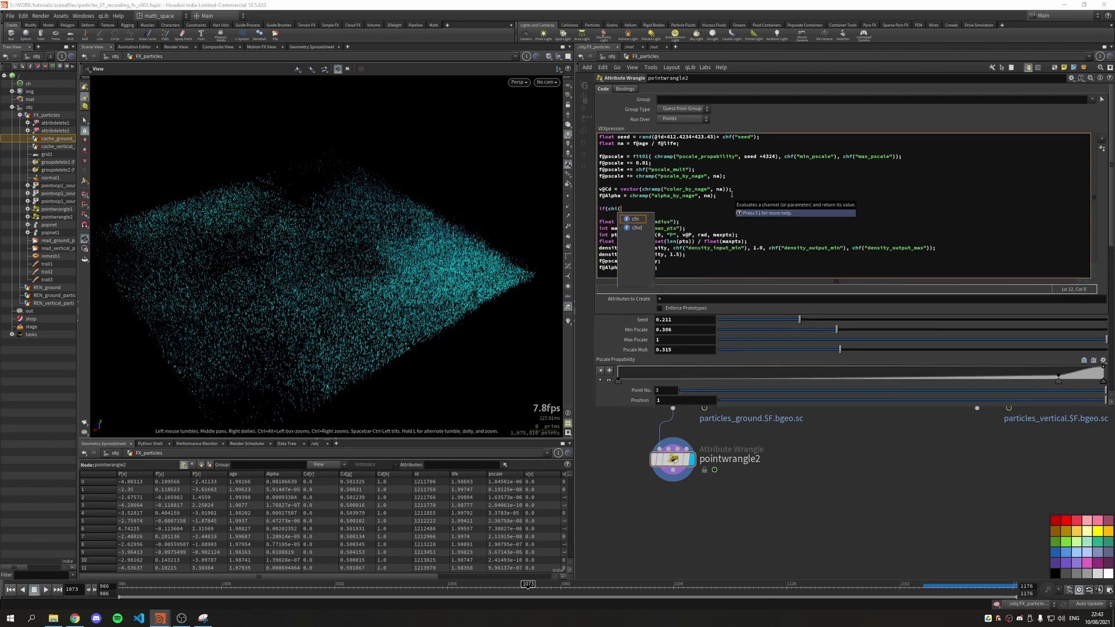
{"action": "type", "text": "\"use_density\")) {"}
{"action": "left_click_drag", "start_coordinate": [599, 221], "coordinate": [662, 268]}
{"action": "key", "text": "Tab"}
{"action": "key", "text": "Return"}
{"action": "type", "text": "}"}
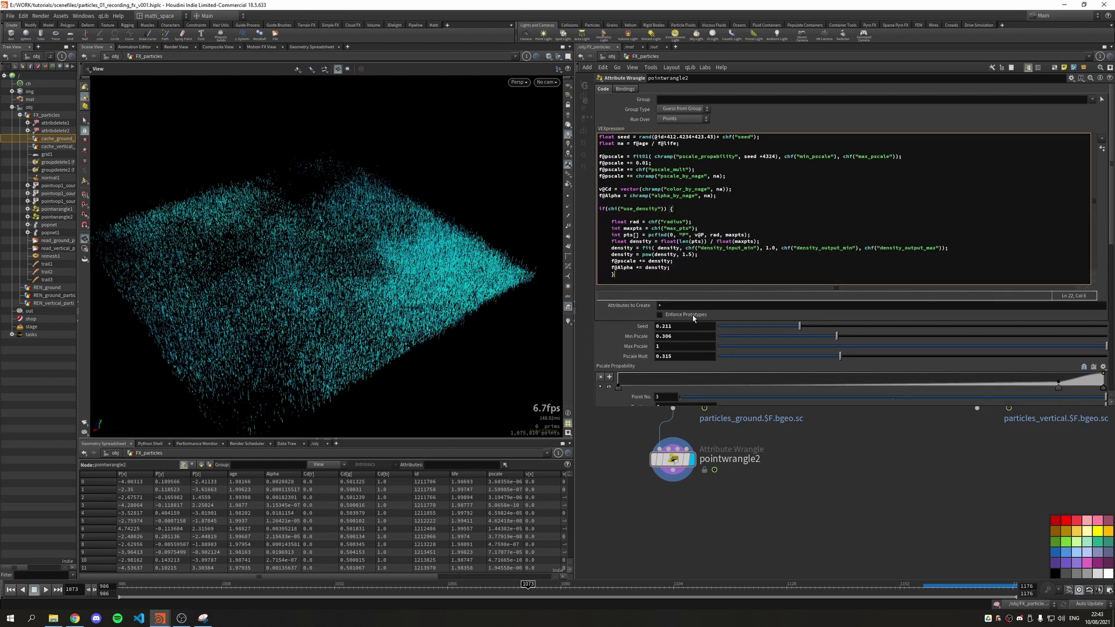
Add a toggle parameter named and labelled use_density above Radius in the wrangle's parameter interface.
{"action": "left_click", "coordinate": [1103, 77]}
{"action": "left_click_drag", "start_coordinate": [101, 406], "coordinate": [325, 399]}
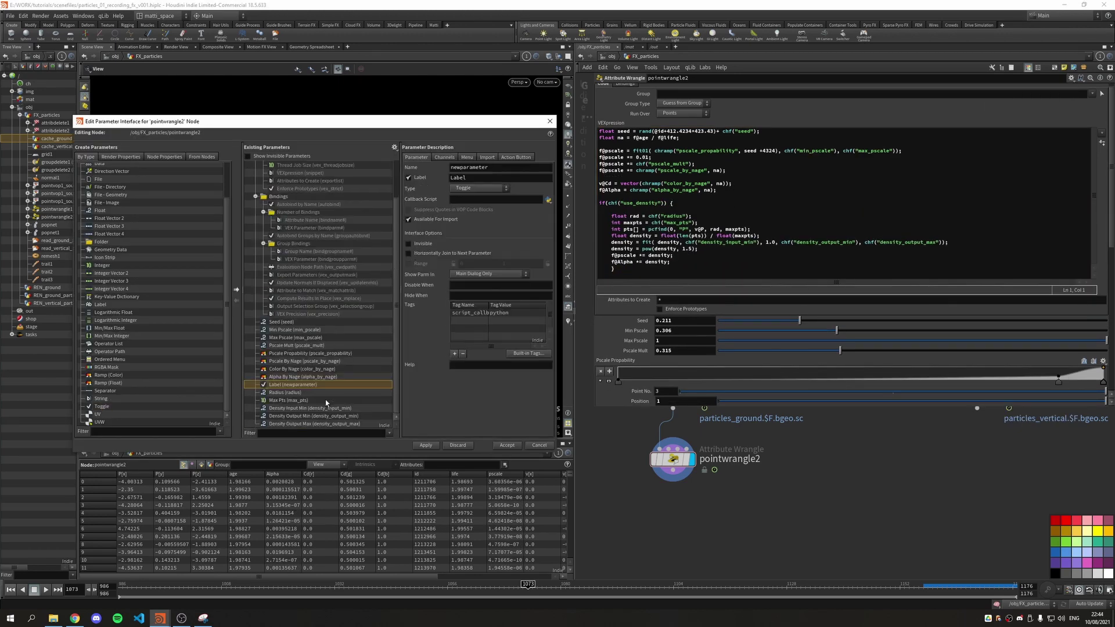
{"action": "type", "text": "use_density"}
{"action": "key", "text": "Tab"}
{"action": "type", "text": "use_density"}
{"action": "left_click", "coordinate": [425, 445]}
{"action": "left_click", "coordinate": [507, 445]}
Enable the use_density toggle on the wrangle.
{"action": "scroll", "coordinate": [667, 348], "scroll_direction": "down", "scroll_amount": 8}
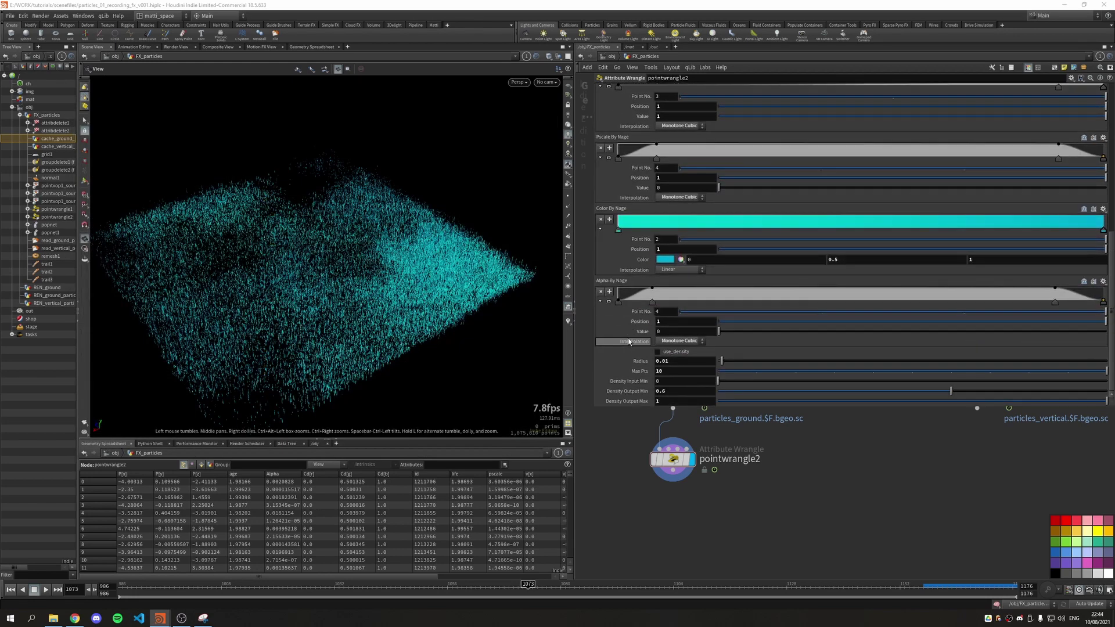
{"action": "left_click", "coordinate": [660, 352]}
{"action": "scroll", "coordinate": [743, 235], "scroll_direction": "up", "scroll_amount": 8}
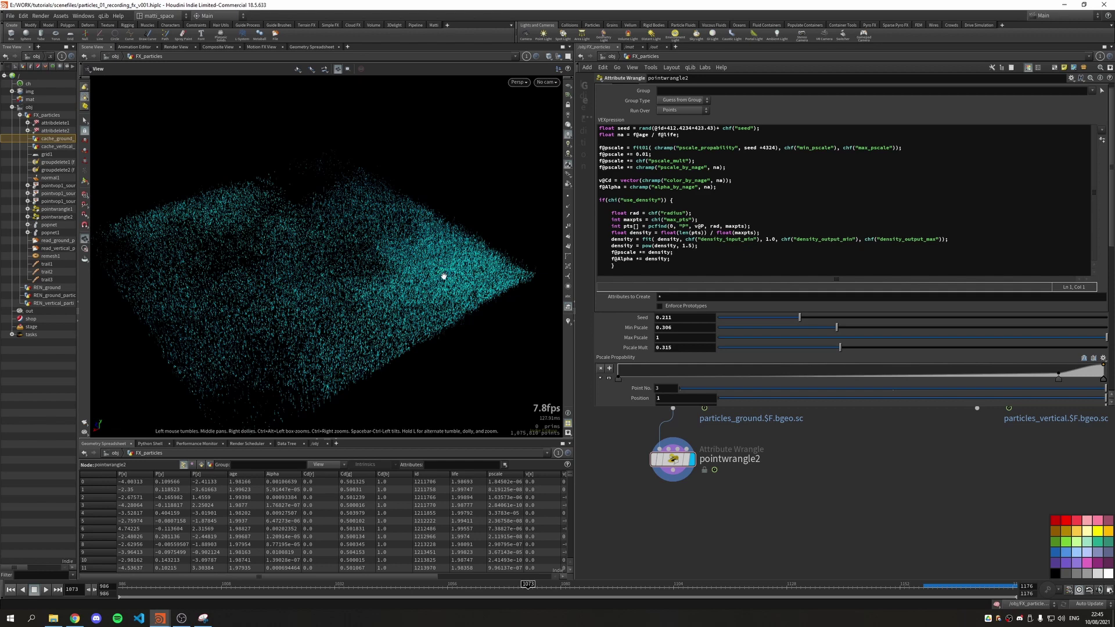
Inside the use_density block, declare floats density_thresh = chf("density_threshold") and particle_prop = chf("particle_propability").
{"action": "left_click", "coordinate": [685, 259]}
{"action": "key", "text": "Return"}
{"action": "key", "text": "Return"}
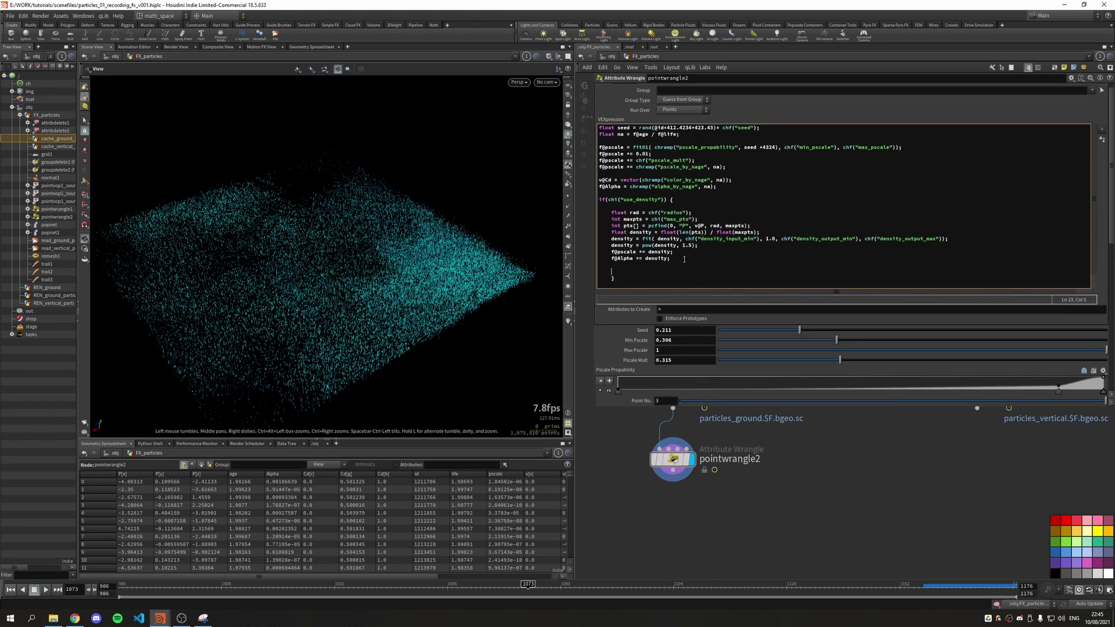
{"action": "type", "text": "float densi"}
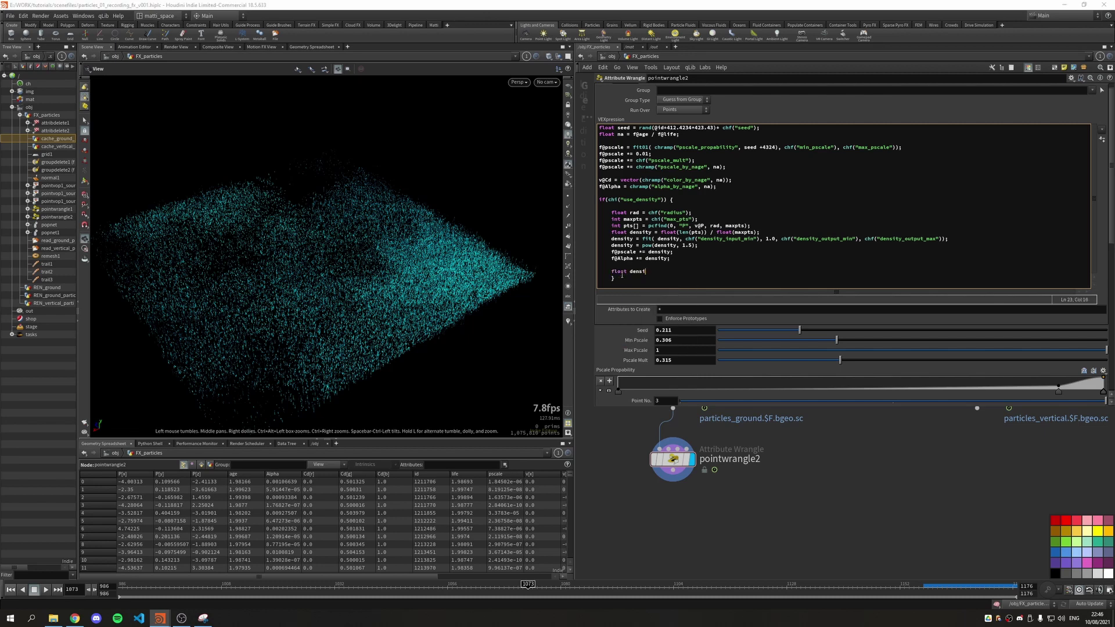
{"action": "type", "text": "ty_thresh = chf(\"density_threshold\");"}
{"action": "key", "text": "Return"}
{"action": "type", "text": "float particle_prop = chf(\"particle_propability\");"}
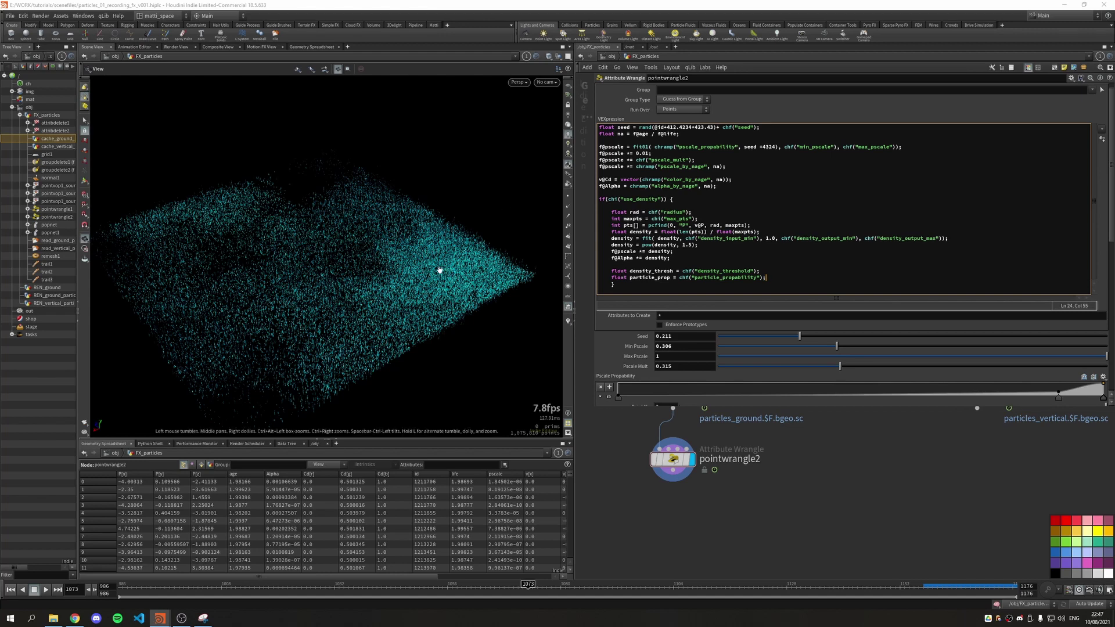
{"action": "key", "text": "Return"}
{"action": "key", "text": "Return"}
{"action": "type", "text": "if( density > "}
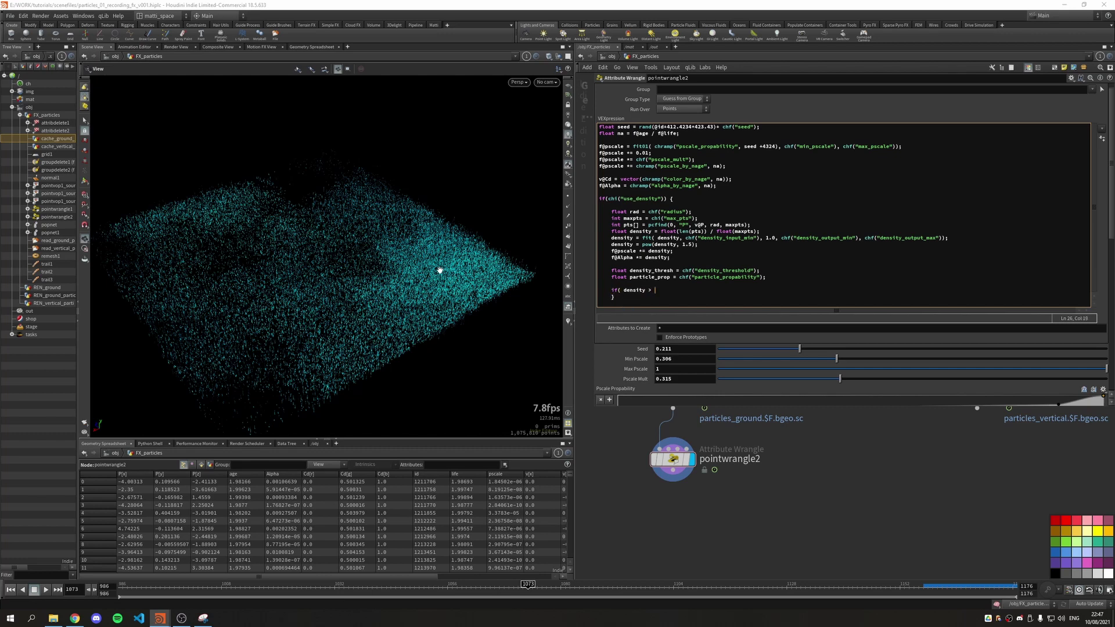
{"action": "type", "text": "density_thresh && rand(@id+41434) > particle_prop) {"}
{"action": "key", "text": "Return"}
{"action": "key", "text": "Return"}
{"action": "key", "text": "Return"}
{"action": "key", "text": "Return"}
{"action": "type", "text": "}"}
{"action": "key", "text": "Up"}
{"action": "key", "text": "Up"}
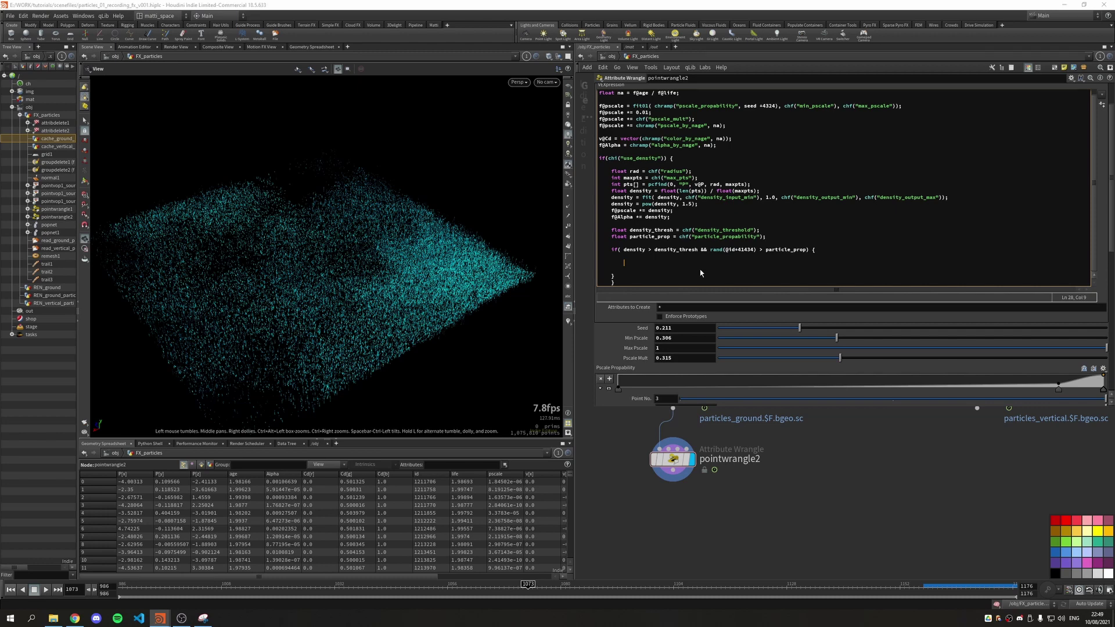
Replace the seed +4324 argument in the pscale_propability chramp line with rand(seed+4534534).
{"action": "scroll", "coordinate": [701, 273], "scroll_direction": "up", "scroll_amount": 2}
{"action": "left_click", "coordinate": [777, 156]}
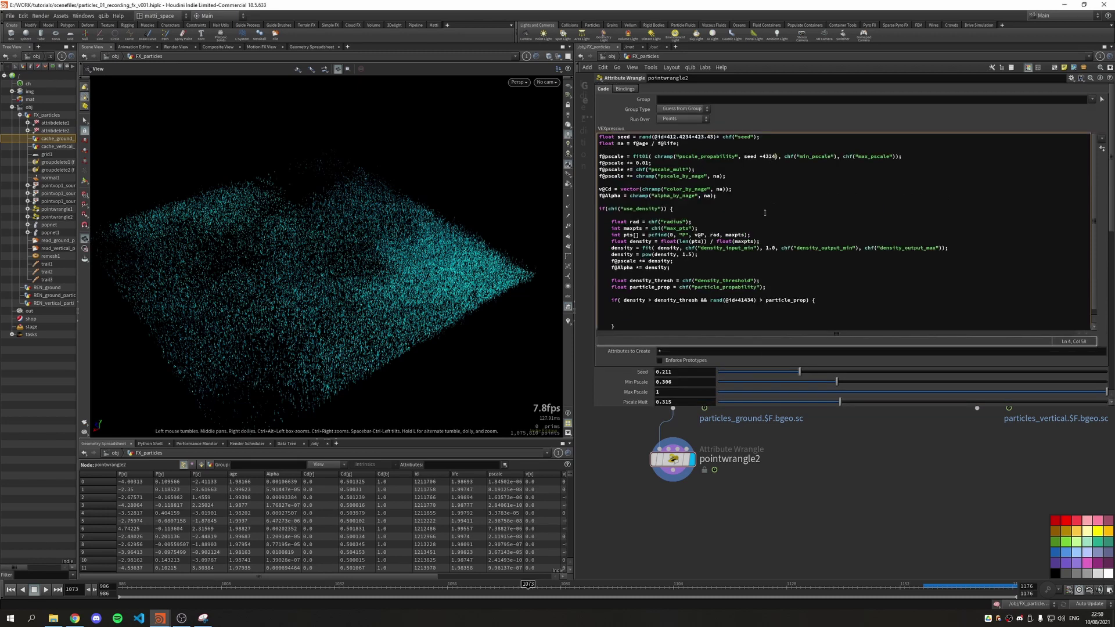
{"action": "key", "text": "BackSpace"}
{"action": "key", "text": "BackSpace"}
{"action": "key", "text": "BackSpace"}
{"action": "key", "text": "BackSpace"}
{"action": "key", "text": "BackSpace"}
{"action": "key", "text": "BackSpace"}
{"action": "key", "text": "BackSpace"}
{"action": "key", "text": "BackSpace"}
{"action": "key", "text": "BackSpace"}
{"action": "key", "text": "BackSpace"}
{"action": "type", "text": "rand("}
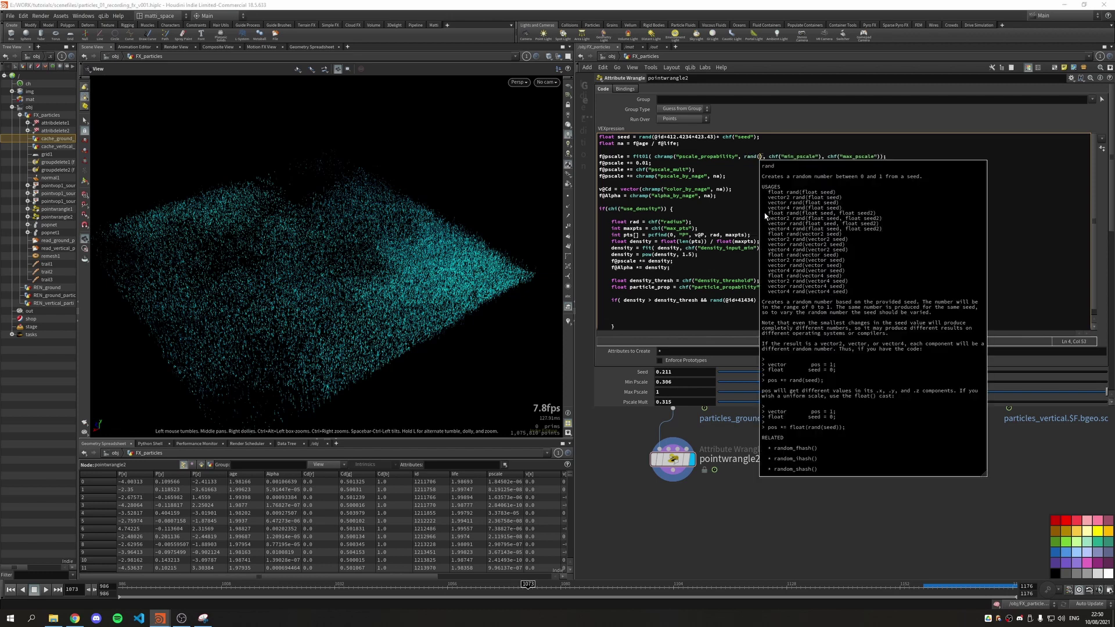
{"action": "type", "text": "seed+4534534"}
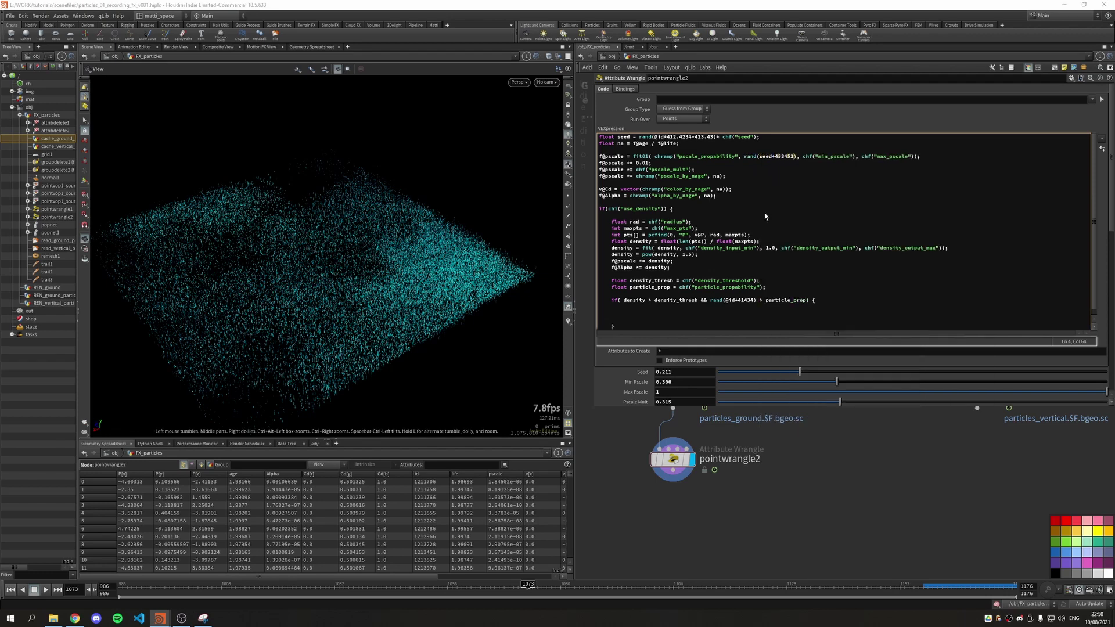
{"action": "type", "text": ")"}
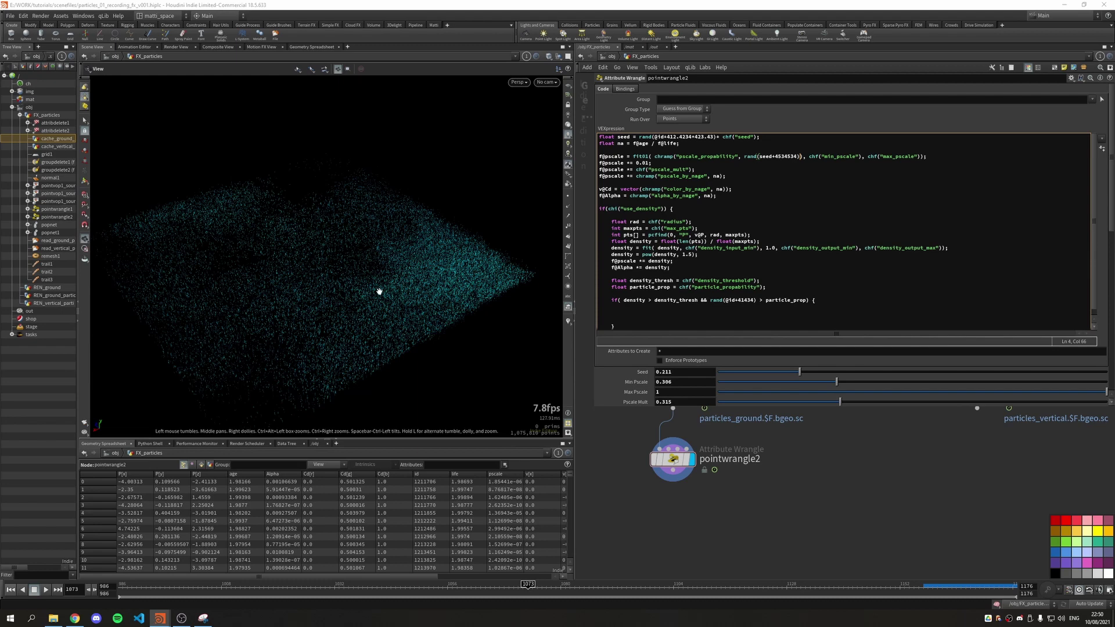
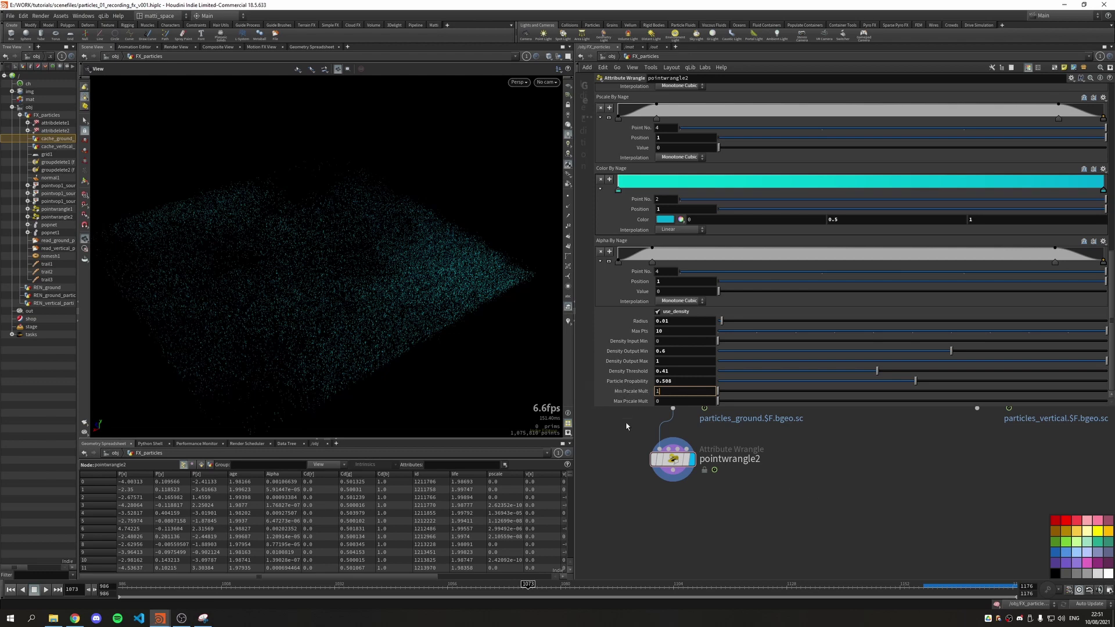
Set Min Pscale Mult to 1 and Max Pscale Mult to 3.
{"action": "key", "text": "Tab"}
{"action": "type", "text": "3"}
{"action": "key", "text": "Return"}
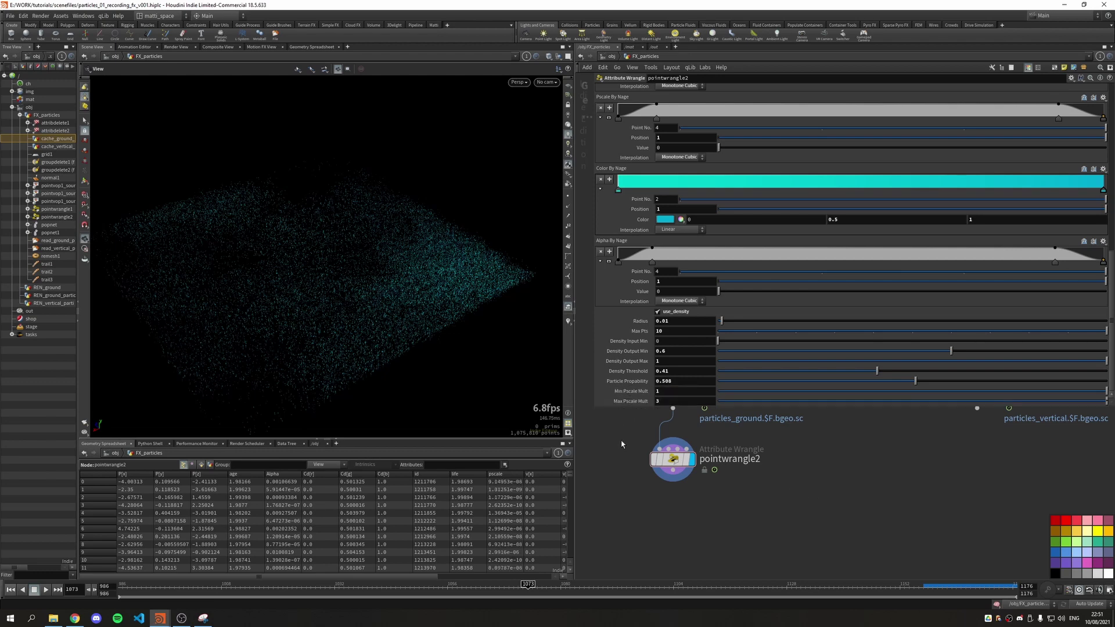
Raise Particle Propability to about 0.976 and set Max Pscale Mult to 10.
{"action": "left_click_drag", "start_coordinate": [915, 381], "coordinate": [1099, 374]}
{"action": "left_click", "coordinate": [668, 401]}
{"action": "type", "text": "1"}
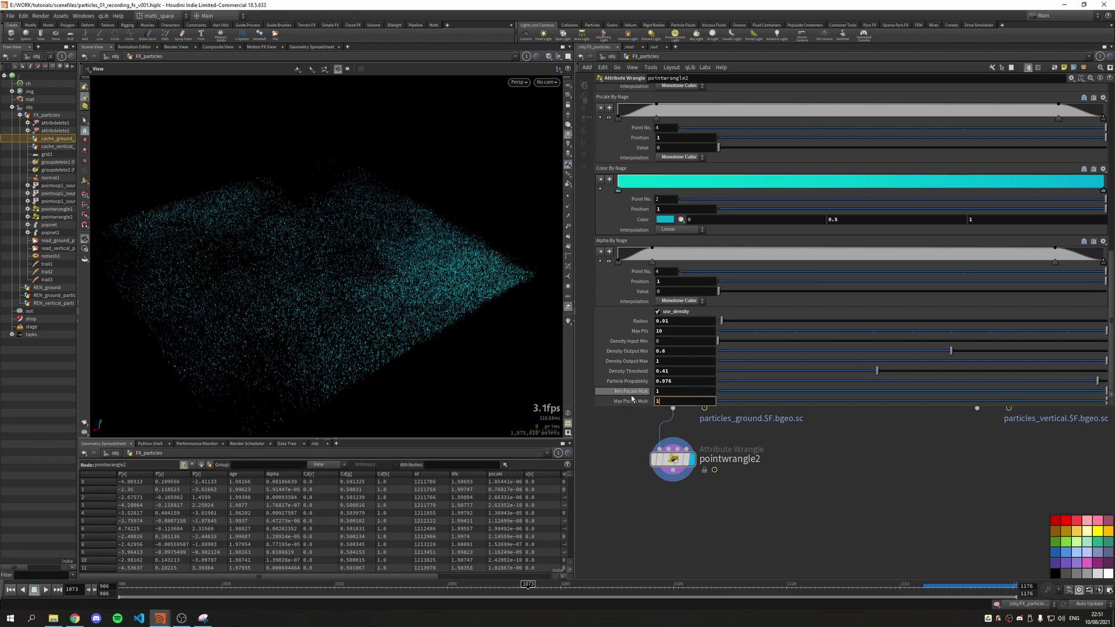
{"action": "type", "text": "0"}
{"action": "key", "text": "Return"}
Set Density Threshold to about 0.936, Particle Propability to 0.995 and Max Pscale Mult to 7.
{"action": "left_click", "coordinate": [691, 381]}
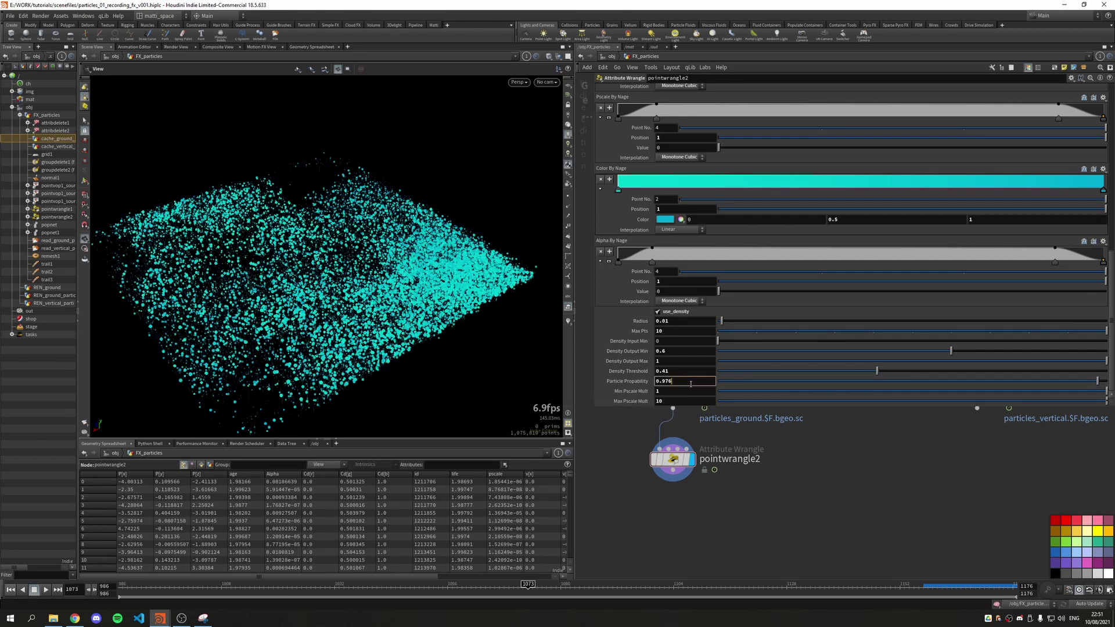
{"action": "left_click_drag", "start_coordinate": [877, 371], "coordinate": [1082, 371]}
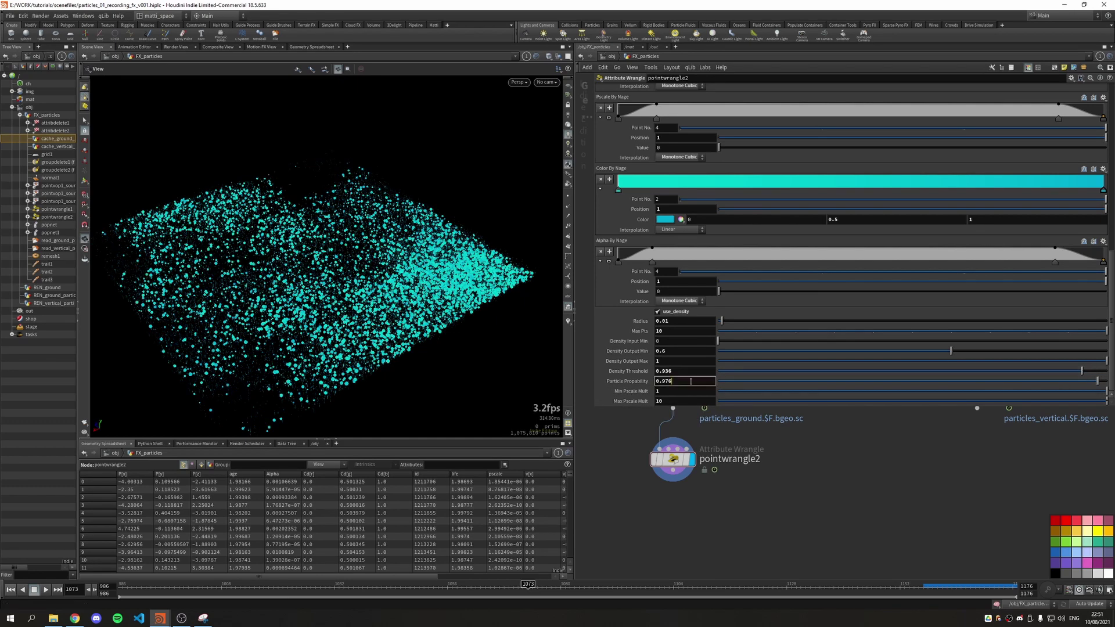
{"action": "key", "text": "ctrl+z"}
{"action": "key", "text": "ctrl+z"}
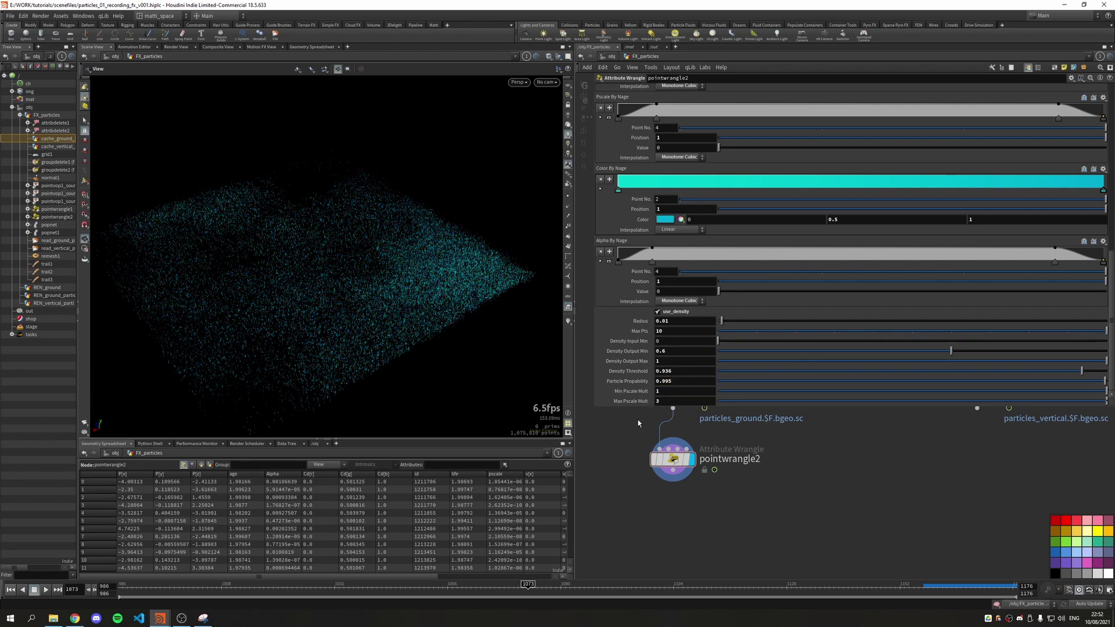
{"action": "key", "text": "ctrl+z"}
{"action": "key", "text": "ctrl+z"}
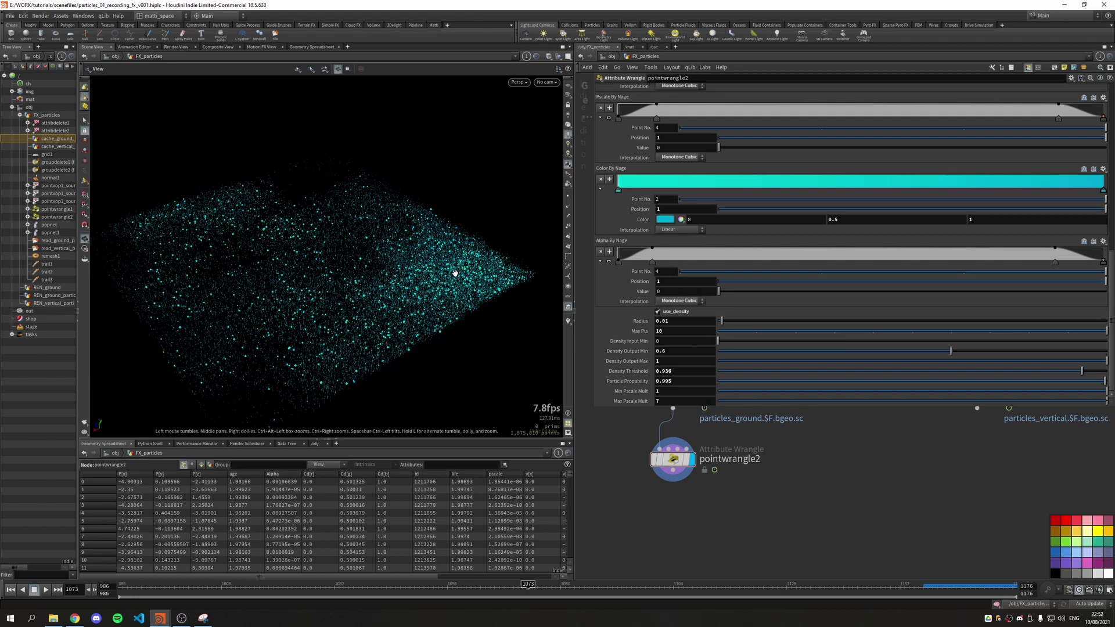
Duplicate the f@pscale multiplier line inside the threshold block and change the copy's attribute to f@Alpha.
{"action": "scroll", "coordinate": [938, 212], "scroll_direction": "up", "scroll_amount": 5}
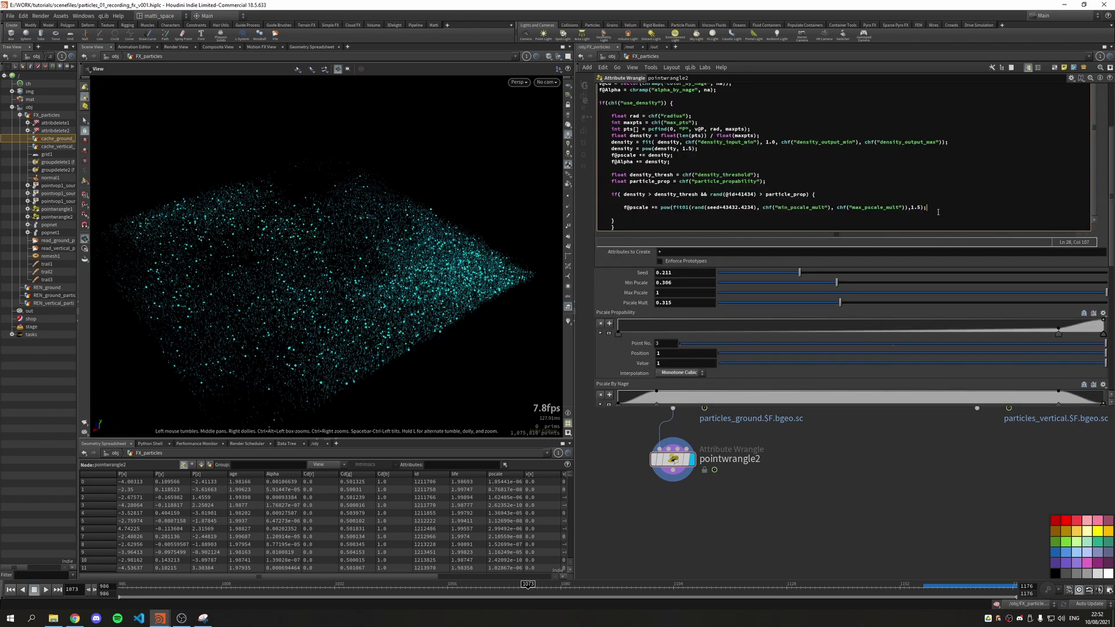
{"action": "left_click_drag", "start_coordinate": [625, 208], "coordinate": [927, 208]}
{"action": "key", "text": "ctrl+c"}
{"action": "key", "text": "End"}
{"action": "key", "text": "Return"}
{"action": "key", "text": "ctrl+v"}
{"action": "double_click", "coordinate": [637, 214]}
{"action": "type", "text": "Alpha"}
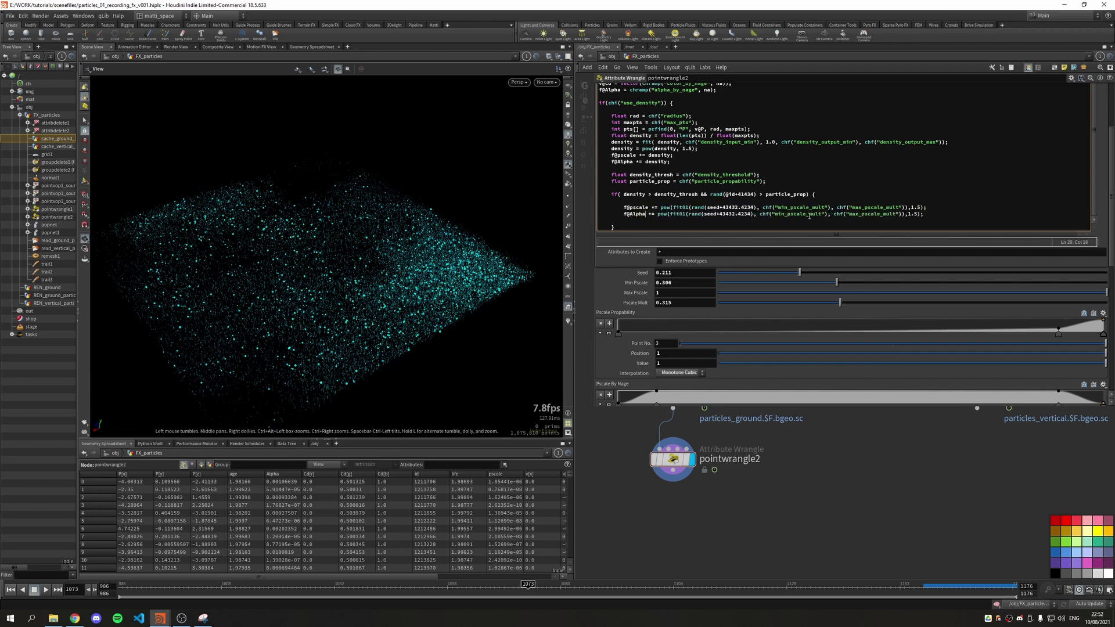
In the f@Alpha line, set the seed offset to 4343432452.756 and rename the channels to min_alpha_mult and max_alpha_mult.
{"action": "type", "text": "43245"}
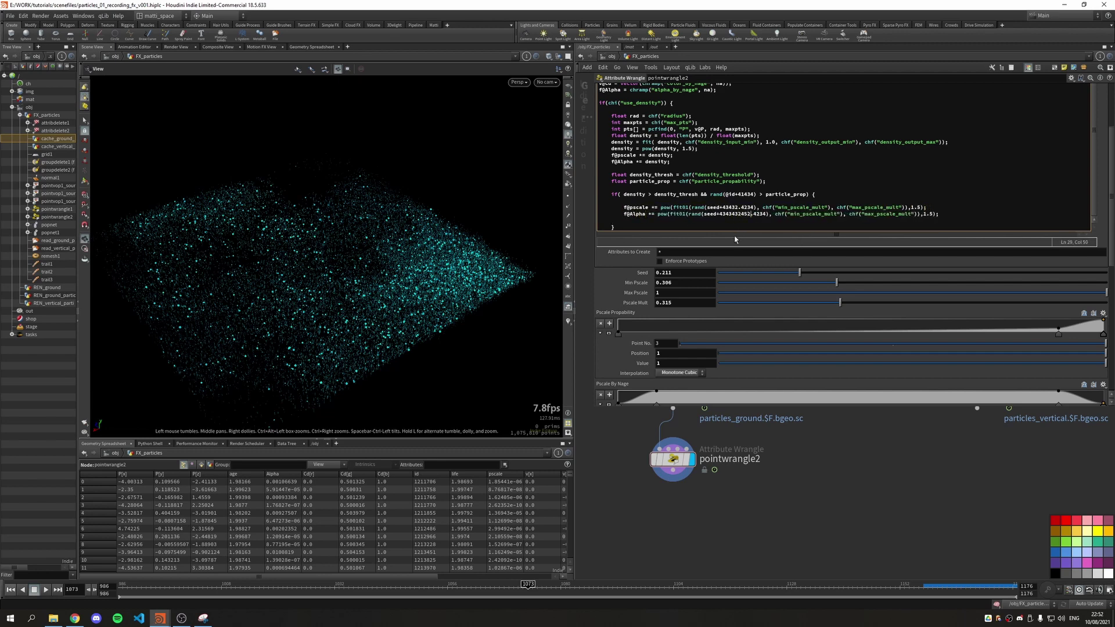
{"action": "key", "text": "Right"}
{"action": "key", "text": "Delete"}
{"action": "key", "text": "Delete"}
{"action": "key", "text": "Delete"}
{"action": "key", "text": "Delete"}
{"action": "type", "text": "756"}
{"action": "left_click_drag", "start_coordinate": [807, 214], "coordinate": [890, 214]}
{"action": "type", "text": "alpha"}
{"action": "key", "text": "Delete"}
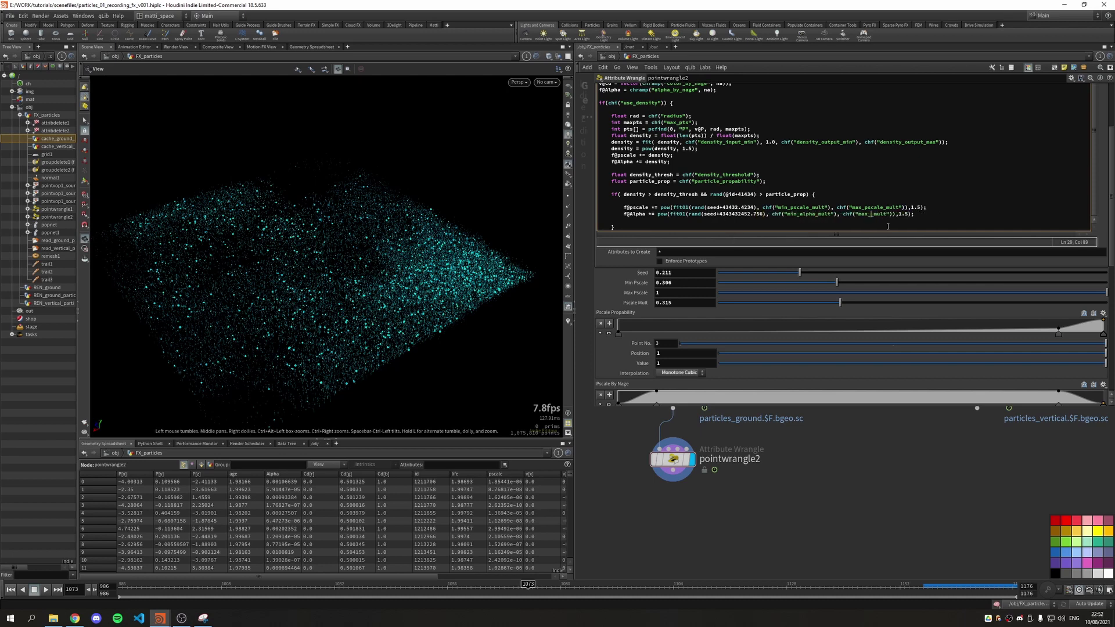
{"action": "type", "text": "alpha_"}
Duplicate the f@Alpha multiplier line below itself and change the copy's attribute to v@Cd.
{"action": "left_click_drag", "start_coordinate": [624, 213], "coordinate": [930, 214]}
{"action": "left_click", "coordinate": [932, 215]}
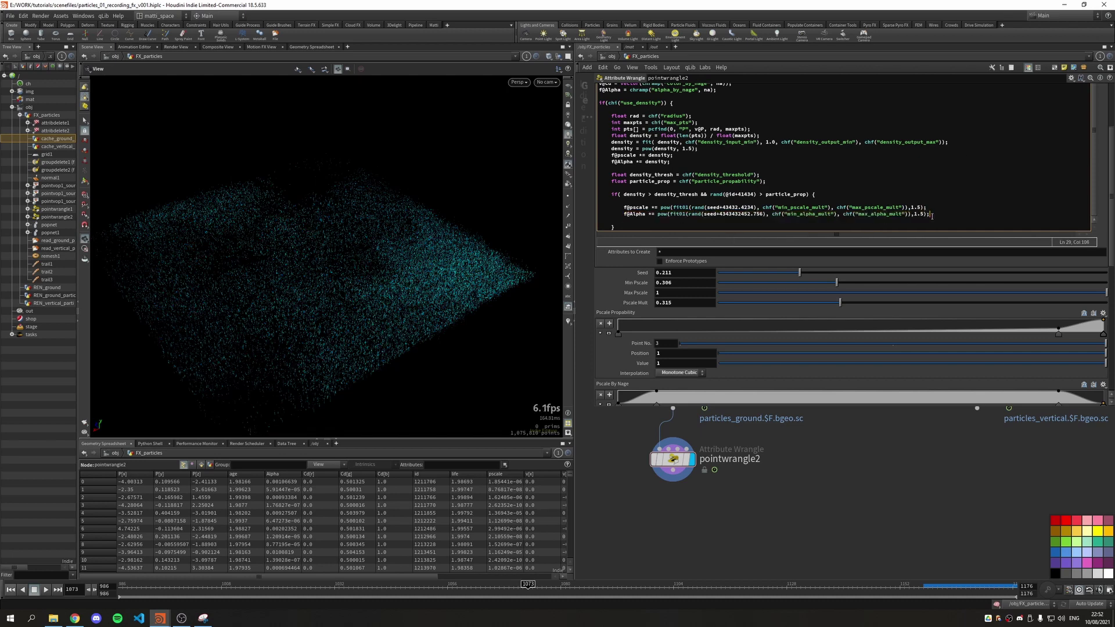
{"action": "key", "text": "ctrl+v"}
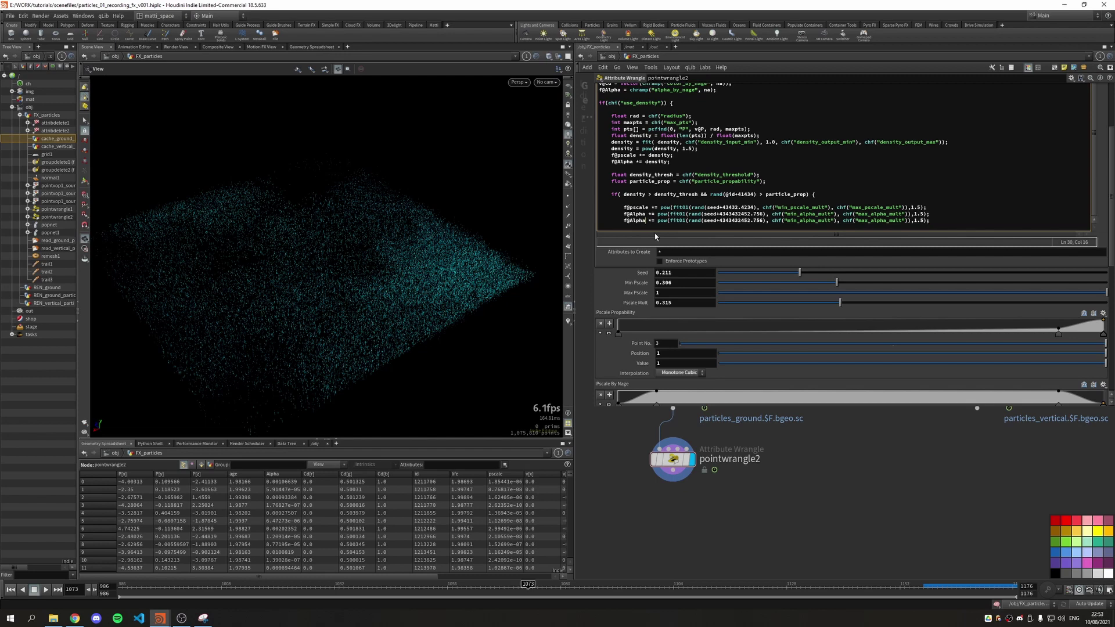
{"action": "key", "text": "BackSpace"}
{"action": "key", "text": "BackSpace"}
{"action": "key", "text": "BackSpace"}
{"action": "key", "text": "BackSpace"}
{"action": "key", "text": "BackSpace"}
{"action": "key", "text": "BackSpace"}
{"action": "key", "text": "BackSpace"}
{"action": "type", "text": "v"}
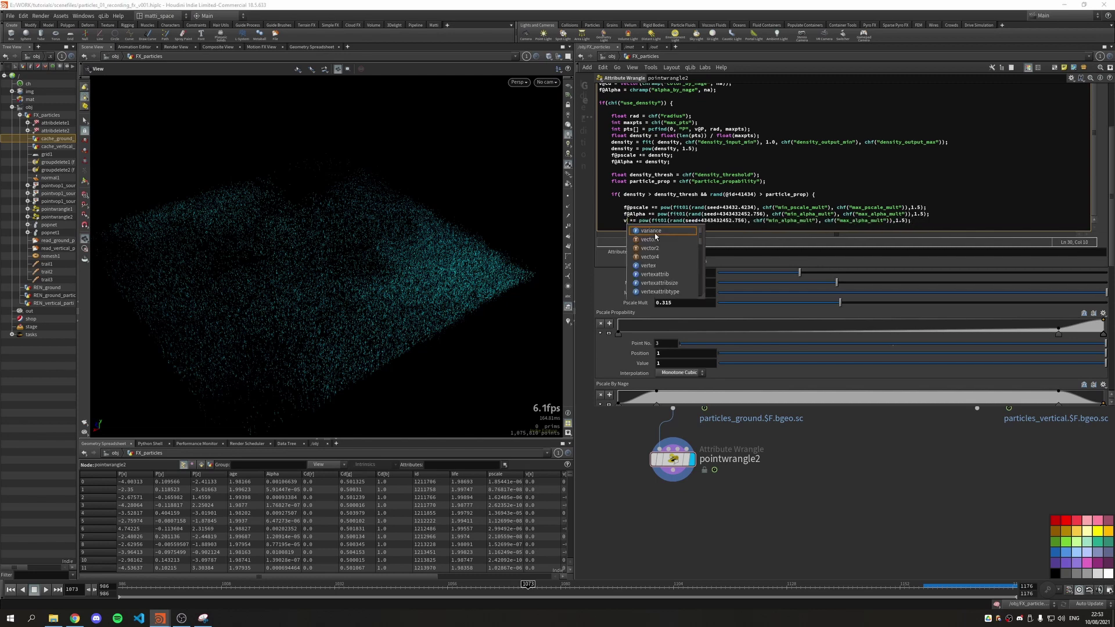
{"action": "type", "text": "@Cd"}
In the v@Cd line, set the seed offset to 2141.756 and rename the channels to min_cd_mult and max_cd_mult.
{"action": "double_click", "coordinate": [724, 221]}
{"action": "type", "text": "2141"}
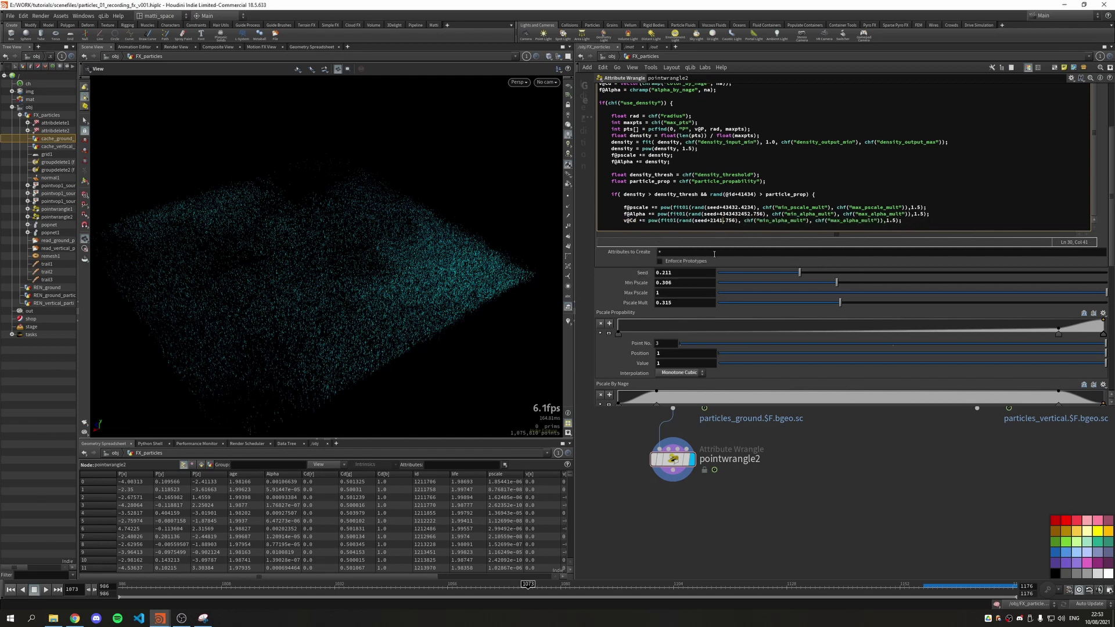
{"action": "double_click", "coordinate": [773, 221]}
{"action": "type", "text": "cd"}
{"action": "double_click", "coordinate": [851, 220]}
{"action": "type", "text": "cd"}
{"action": "left_click", "coordinate": [825, 251]}
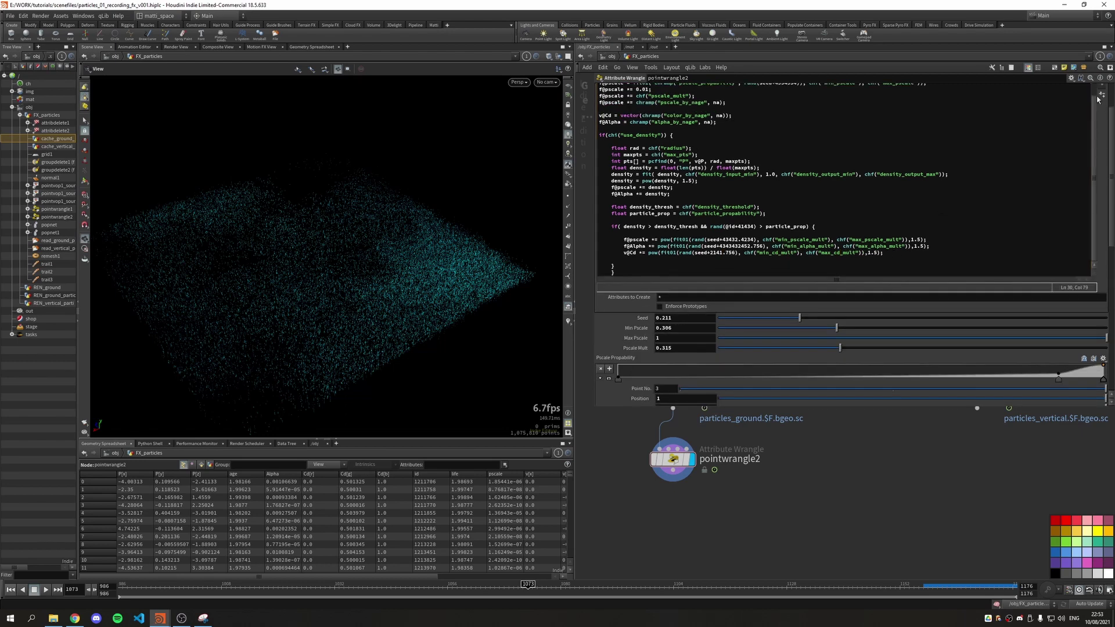
Create the new wrangle parameters, setting Min Alpha Mult and Min Cd Mult to 1, Max Alpha Mult and Max Cd Mult to 3.
{"action": "scroll", "coordinate": [760, 335], "scroll_direction": "down", "scroll_amount": 10}
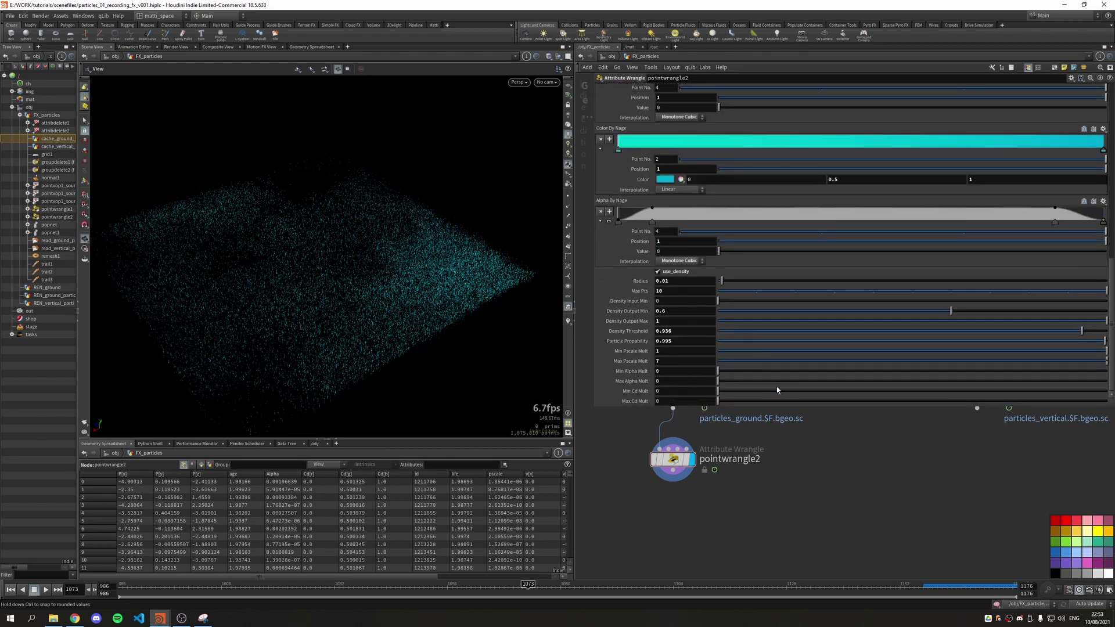
{"action": "left_click", "coordinate": [686, 381]}
{"action": "type", "text": "3"}
{"action": "key", "text": "Tab"}
{"action": "type", "text": "1"}
{"action": "key", "text": "Tab"}
{"action": "type", "text": "3"}
{"action": "key", "text": "Return"}
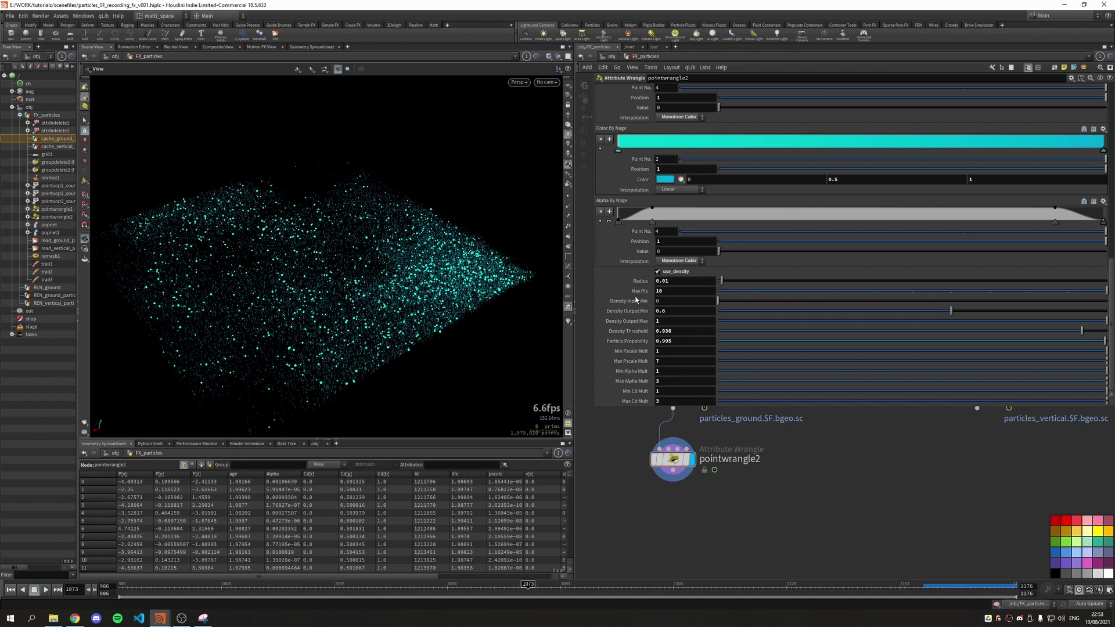
Set the density search Radius to 0.054 and Max Pts to 30.
{"action": "left_click", "coordinate": [702, 283]}
{"action": "type", "text": "0.054"}
{"action": "key", "text": "Tab"}
{"action": "type", "text": "30"}
{"action": "key", "text": "Return"}
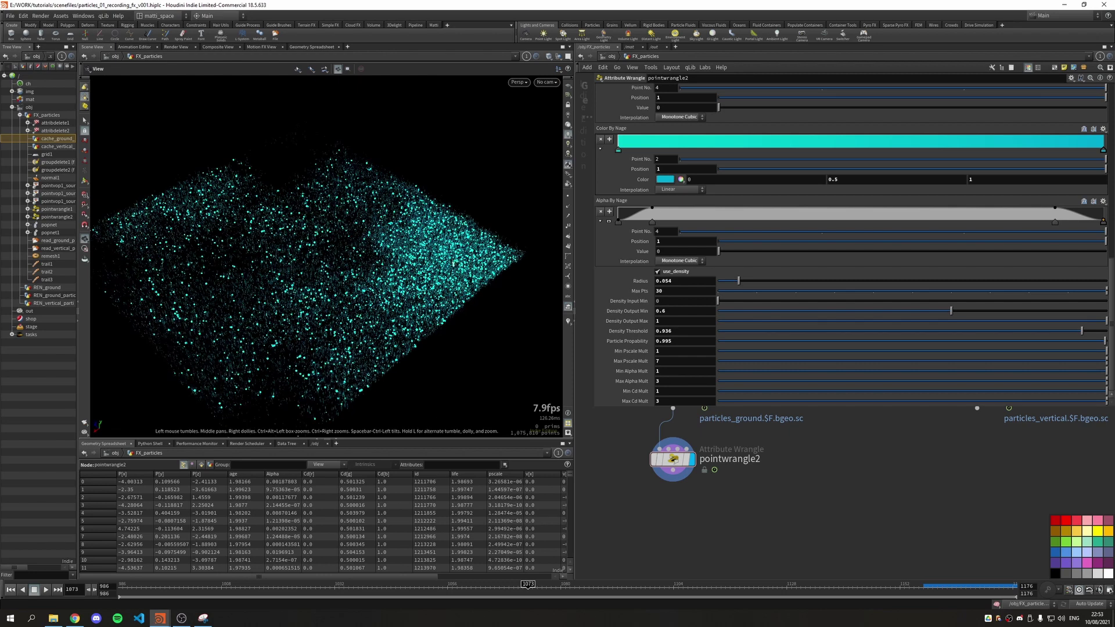
Set Max Pts to 50, adjust Radius to about 0.048 and check the particles at frame 1030 from a lower angle.
{"action": "double_click", "coordinate": [680, 290]}
{"action": "type", "text": "50"}
{"action": "key", "text": "Return"}
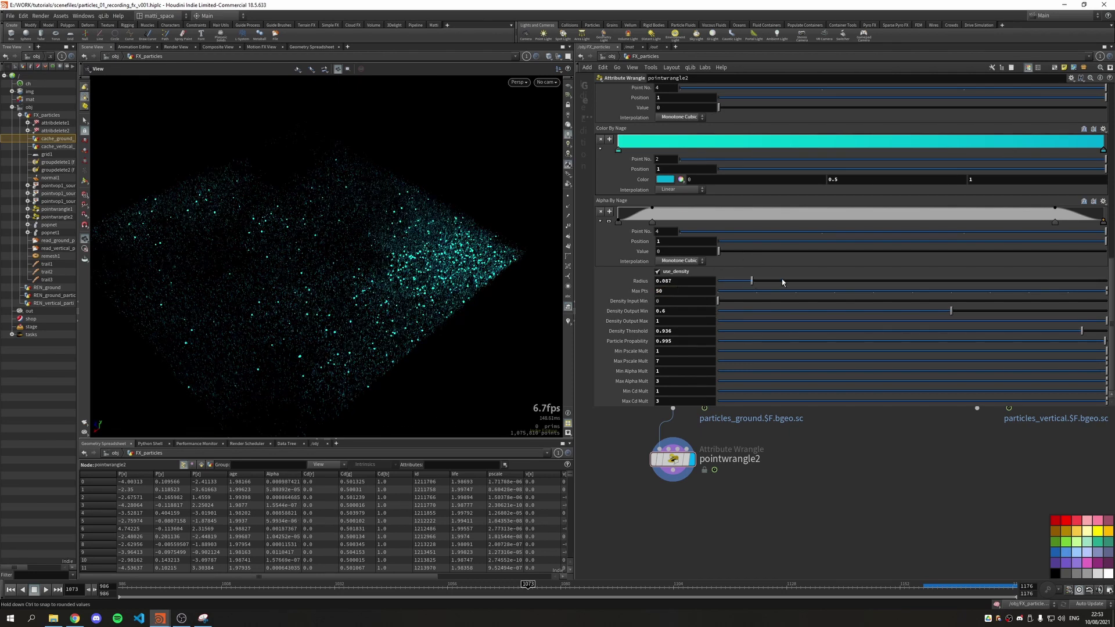
{"action": "left_click_drag", "start_coordinate": [782, 280], "coordinate": [737, 270]}
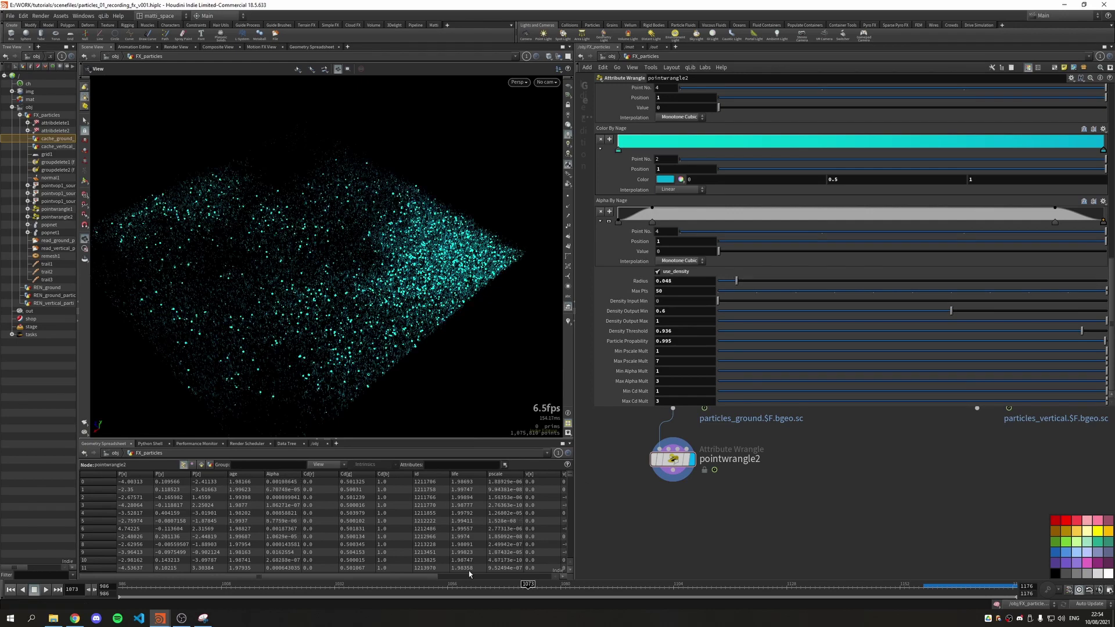
{"action": "left_click_drag", "start_coordinate": [349, 273], "coordinate": [343, 295]}
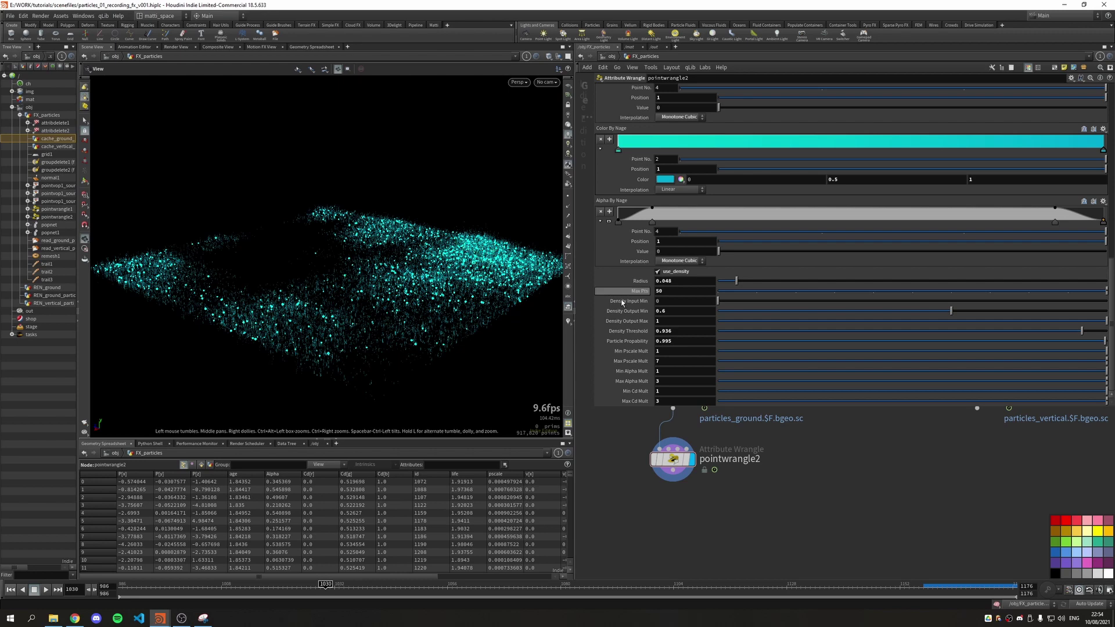
Wrap the threshold declarations and their nested if block in an if block testing chi("create_bright_centers") and indent the enclosed lines.
{"action": "scroll", "coordinate": [638, 366], "scroll_direction": "up", "scroll_amount": 10}
{"action": "left_click", "coordinate": [638, 190]}
{"action": "key", "text": "Return"}
{"action": "type", "text": "if(chi(\""}
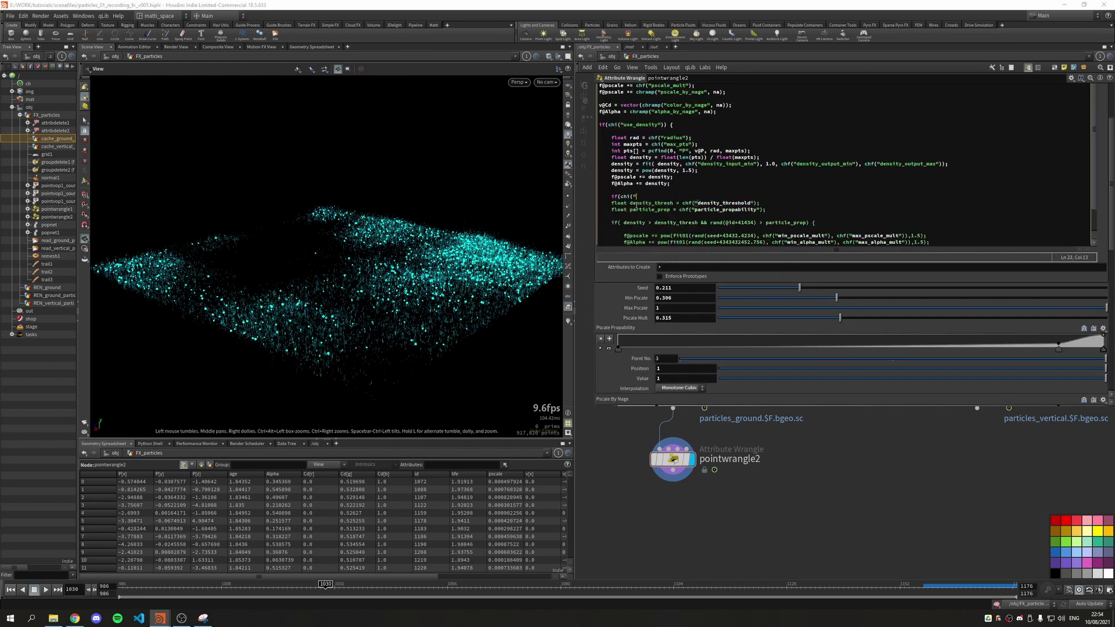
{"action": "type", "text": "create_bright_centers\")) {"}
{"action": "scroll", "coordinate": [637, 204], "scroll_direction": "down", "scroll_amount": 3}
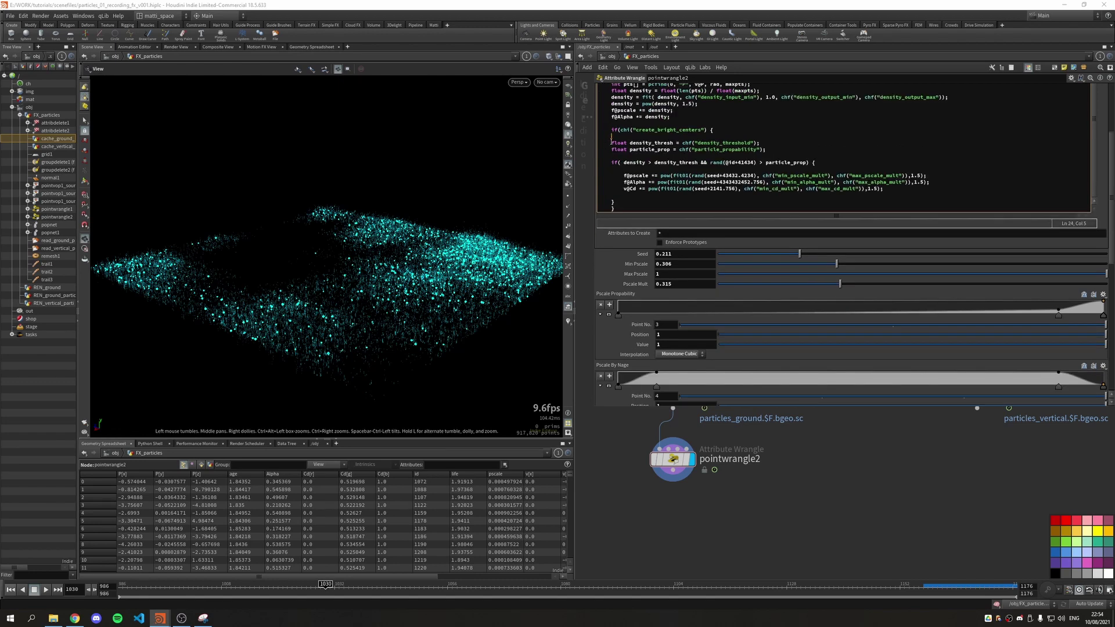
{"action": "left_click_drag", "start_coordinate": [611, 142], "coordinate": [896, 189]}
{"action": "left_click", "coordinate": [887, 196]}
{"action": "key", "text": "Return"}
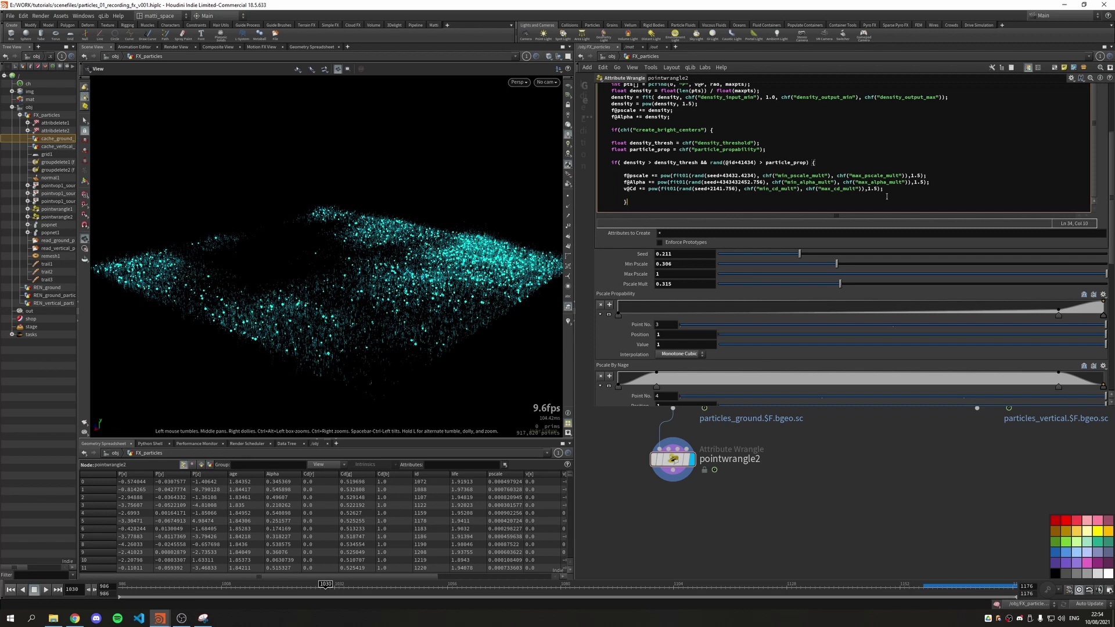
{"action": "left_click_drag", "start_coordinate": [611, 143], "coordinate": [898, 190]}
{"action": "key", "text": "Tab"}
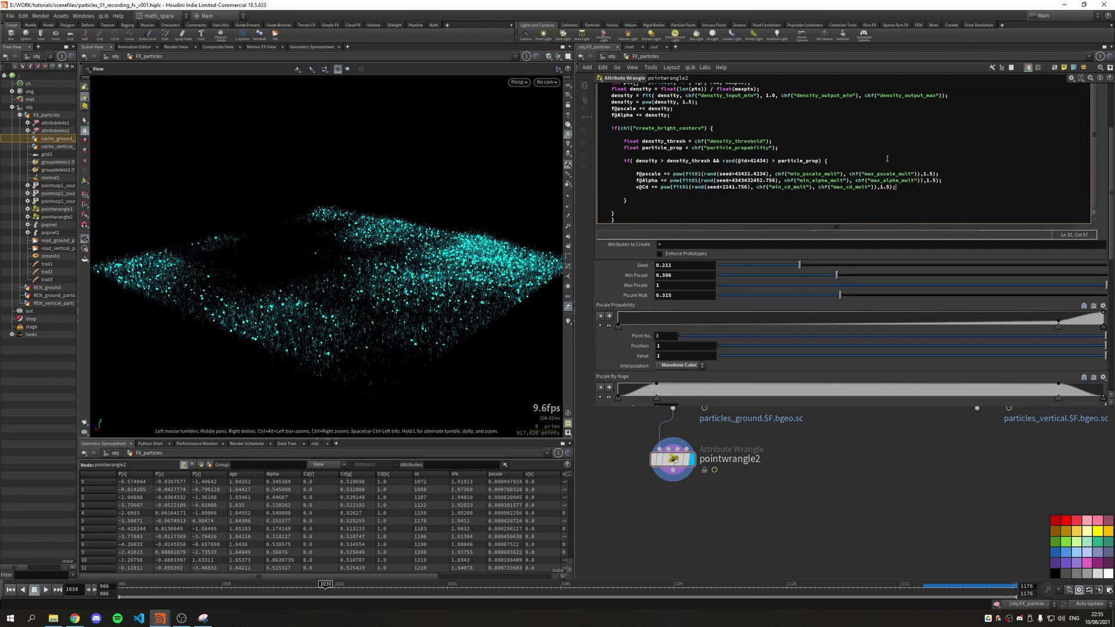
Add a toggle parameter named create_bright_centers to pointwrangle2, placed just above Density Threshold.
{"action": "left_click", "coordinate": [1072, 77]}
{"action": "left_click", "coordinate": [1044, 89]}
{"action": "left_click_drag", "start_coordinate": [102, 406], "coordinate": [317, 367]}
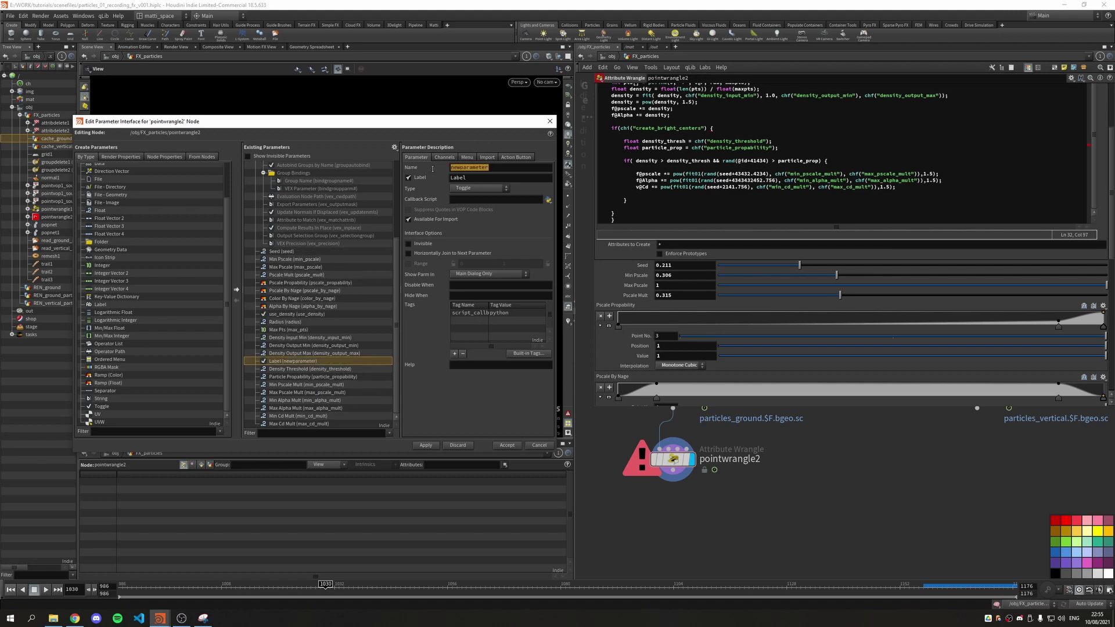
{"action": "double_click", "coordinate": [453, 167]}
{"action": "type", "text": "create_bright"}
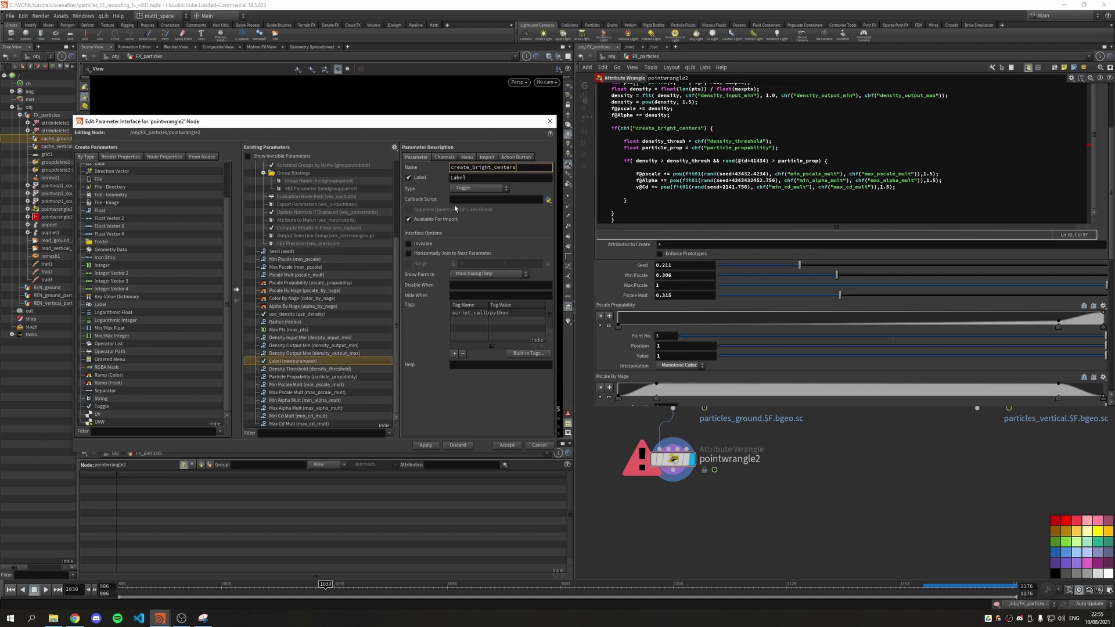
{"action": "type", "text": "_centers"}
{"action": "left_click", "coordinate": [507, 445]}
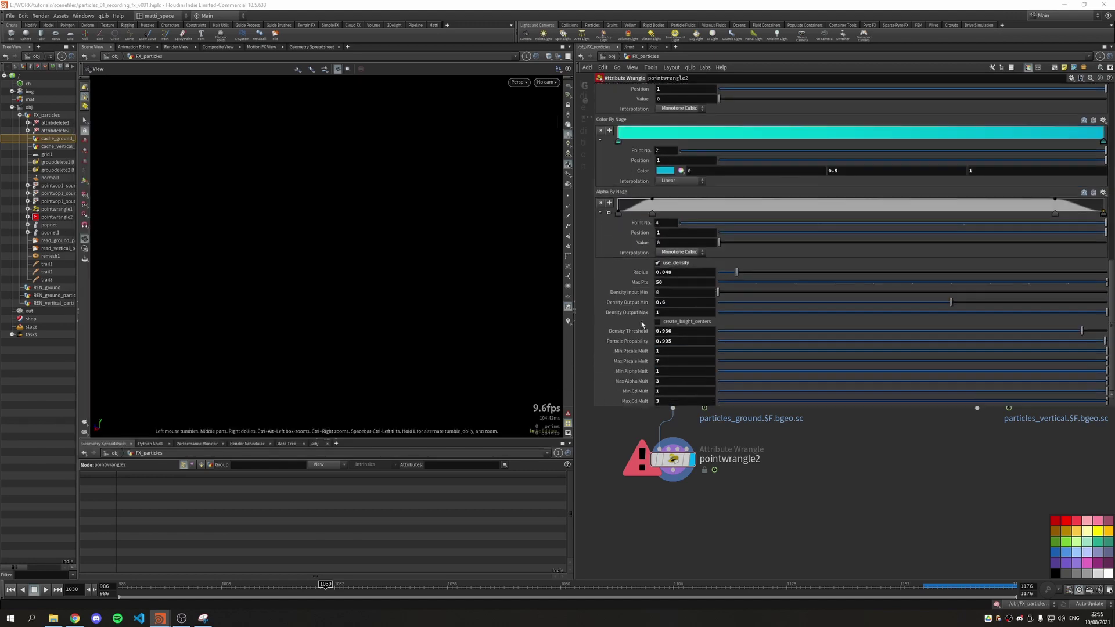
Add the missing closing parenthesis to the if(chi("create_bright_centers")) condition and apply the code.
{"action": "scroll", "coordinate": [641, 325], "scroll_direction": "up", "scroll_amount": 10}
{"action": "left_click", "coordinate": [711, 148]}
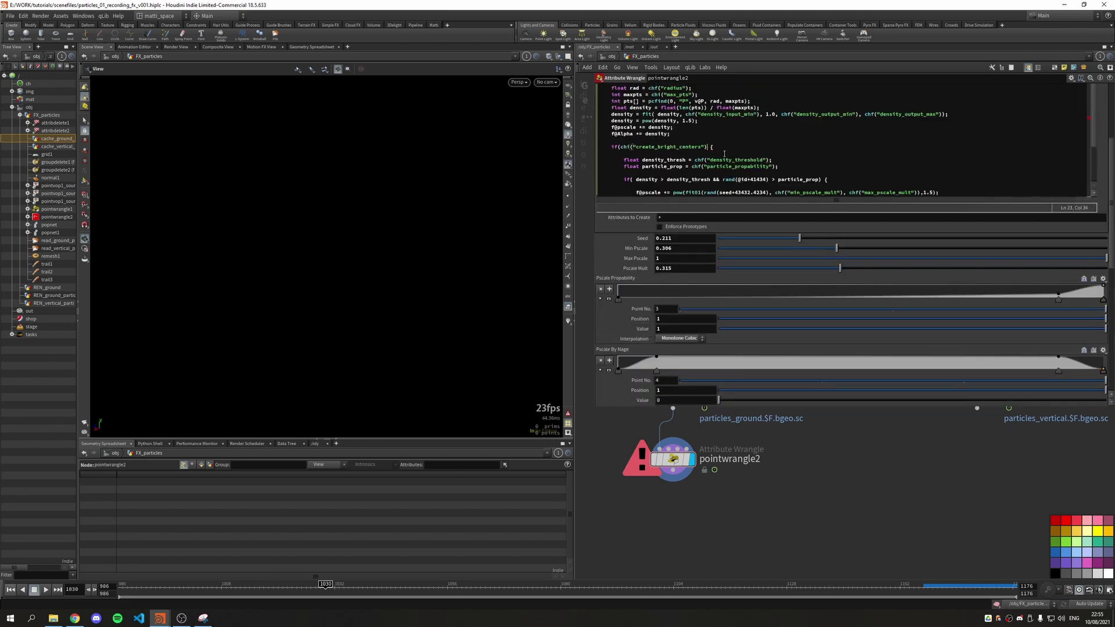
{"action": "key", "text": "ctrl+Return"}
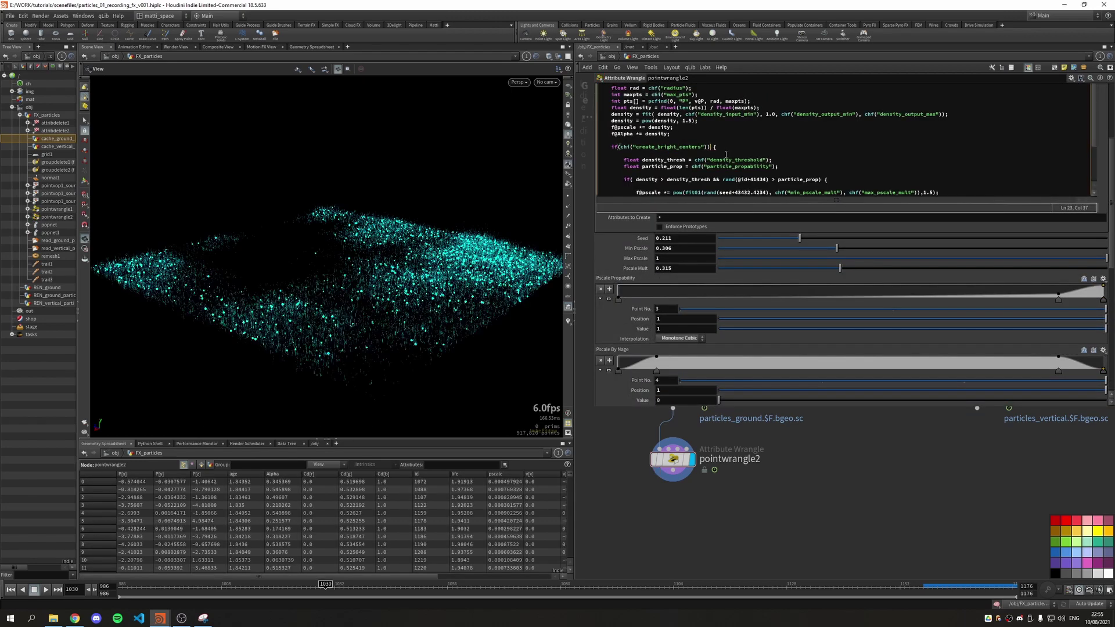
Switch on the create_bright_centers toggle.
{"action": "scroll", "coordinate": [677, 352], "scroll_direction": "down", "scroll_amount": 5}
{"action": "left_click", "coordinate": [677, 352]}
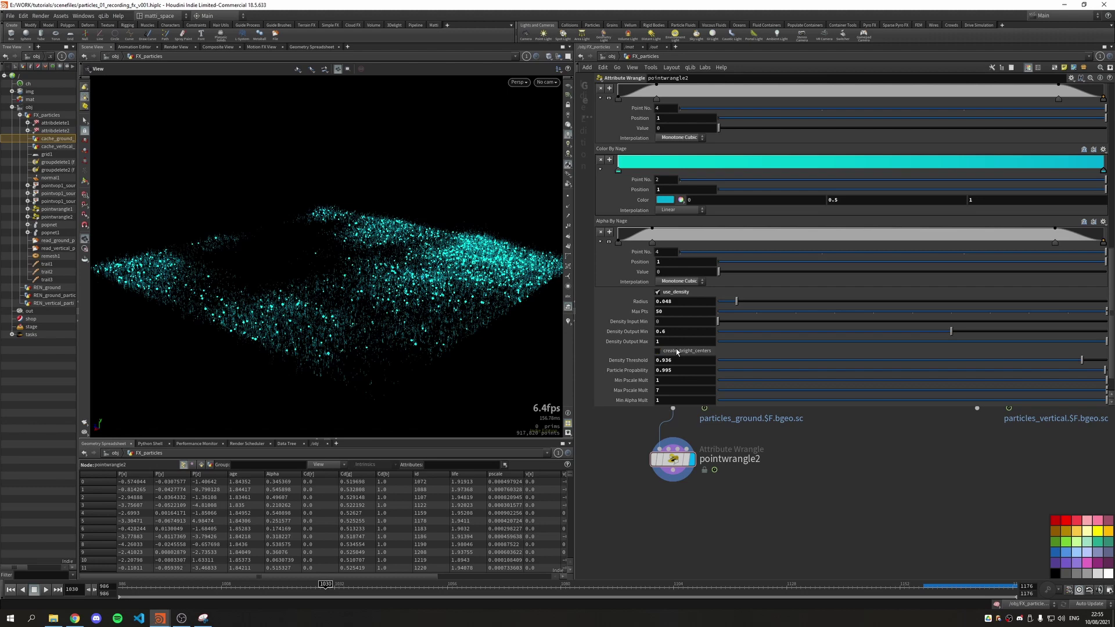
{"action": "left_click", "coordinate": [677, 352]}
Remove the indent from the use_density block's closing brace in the VEX code.
{"action": "scroll", "coordinate": [634, 313], "scroll_direction": "up", "scroll_amount": 5}
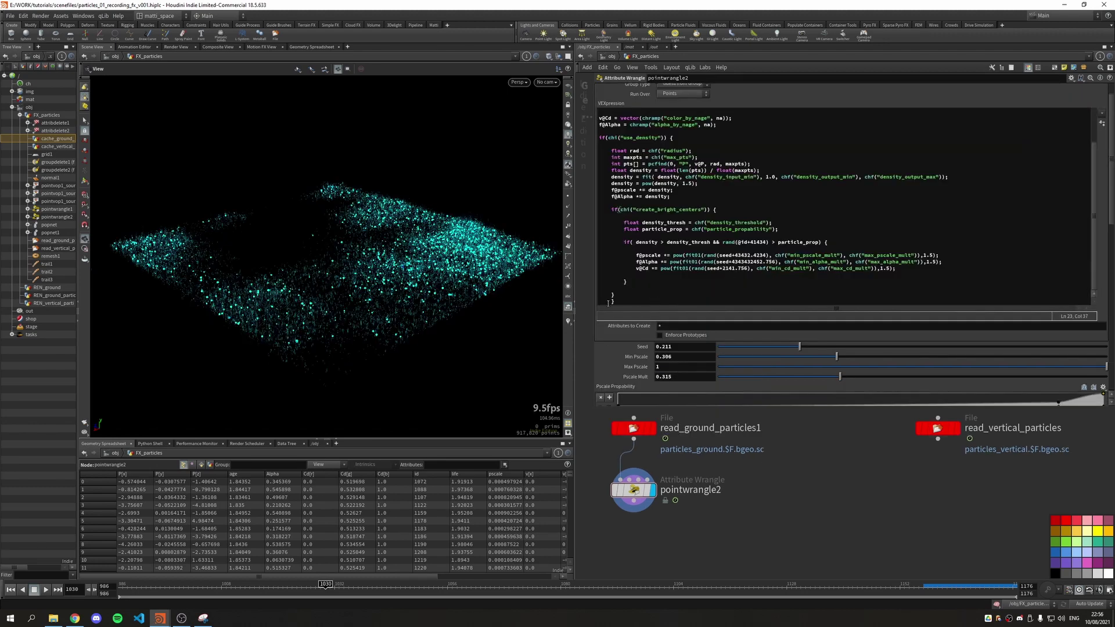
{"action": "left_click", "coordinate": [608, 302]}
{"action": "key", "text": "BackSpace"}
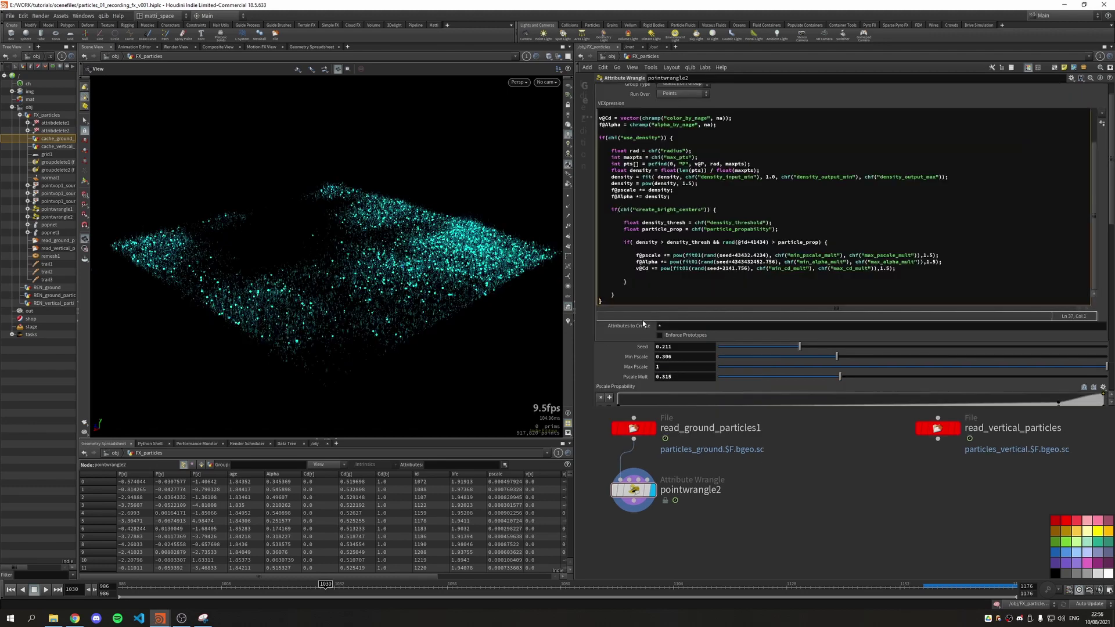
Append lines after the use_density block multiplying f@Alpha by chf("alpha_mult"), v@Cd by chf("cd_mult") and v@v by chf("velocity_mult").
{"action": "left_click", "coordinate": [621, 302]}
{"action": "key", "text": "Return"}
{"action": "key", "text": "Return"}
{"action": "type", "text": "f@Alpha *= chf(\""}
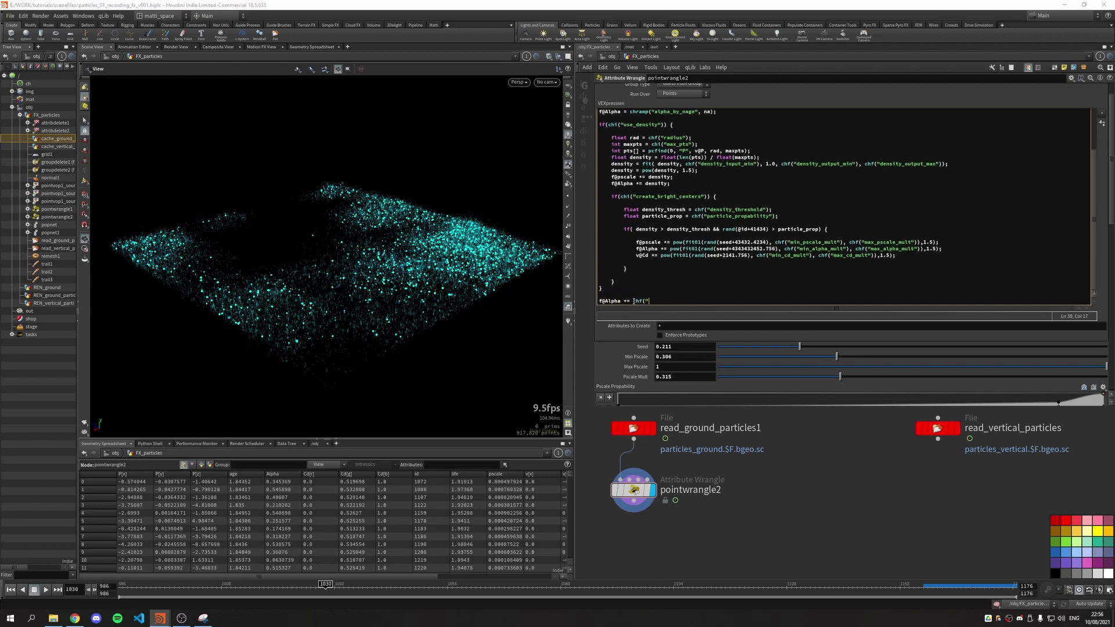
{"action": "type", "text": "alpha_mult\");"}
{"action": "key", "text": "Return"}
{"action": "type", "text": "f"}
{"action": "type", "text": "@Cd *"}
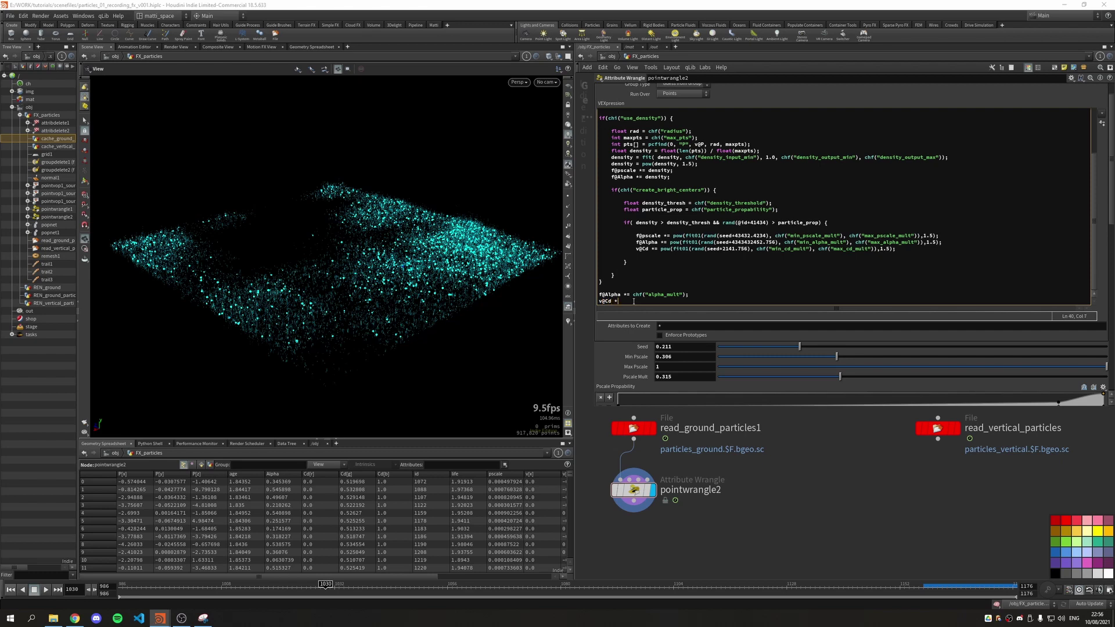
{"action": "type", "text": "= chf(\"cd_mult\");"}
{"action": "key", "text": "Return"}
{"action": "type", "text": "v@v *= chf(\"ve"}
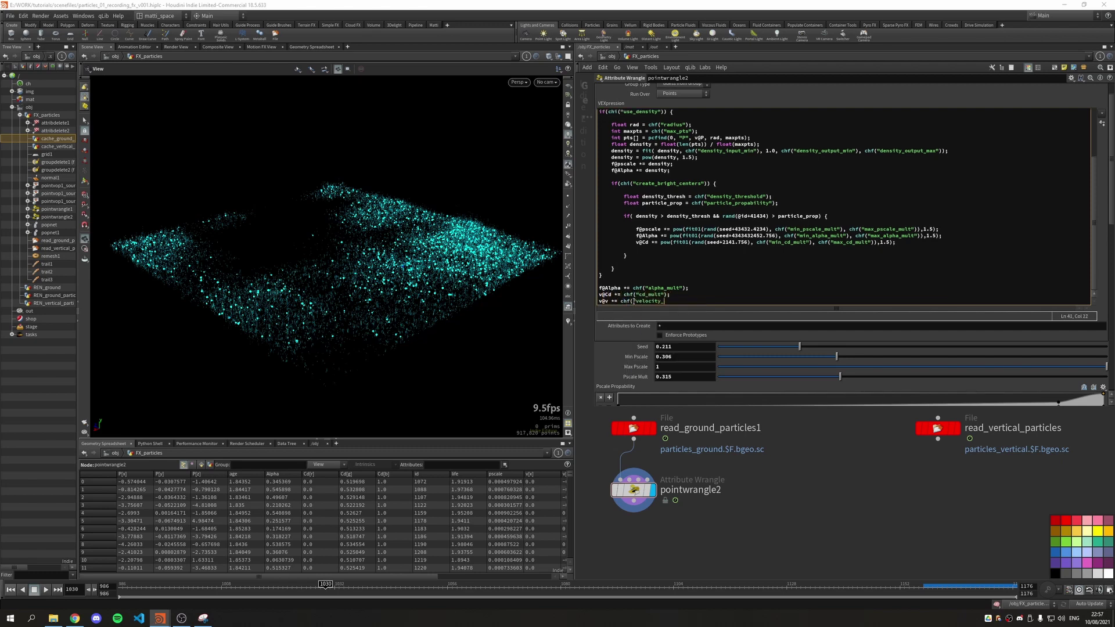
Create the new multiplier parameters from the code and set Alpha Mult, Cd Mult and Velocity Mult to 1.
{"action": "left_click", "coordinate": [1102, 123]}
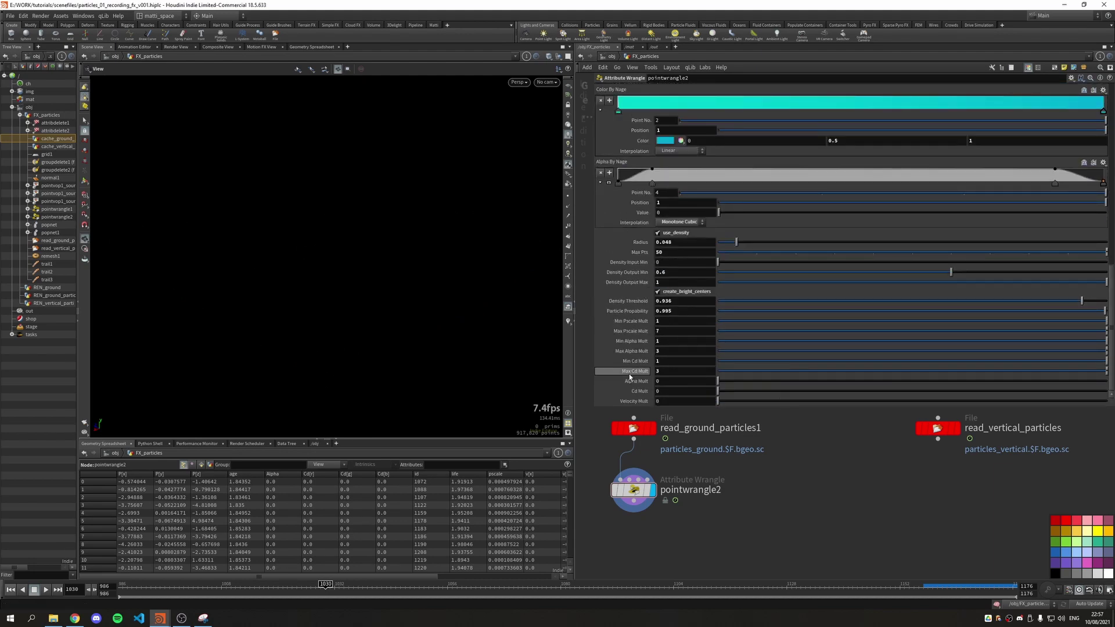
{"action": "left_click", "coordinate": [670, 401]}
{"action": "type", "text": "1"}
{"action": "key", "text": "Return"}
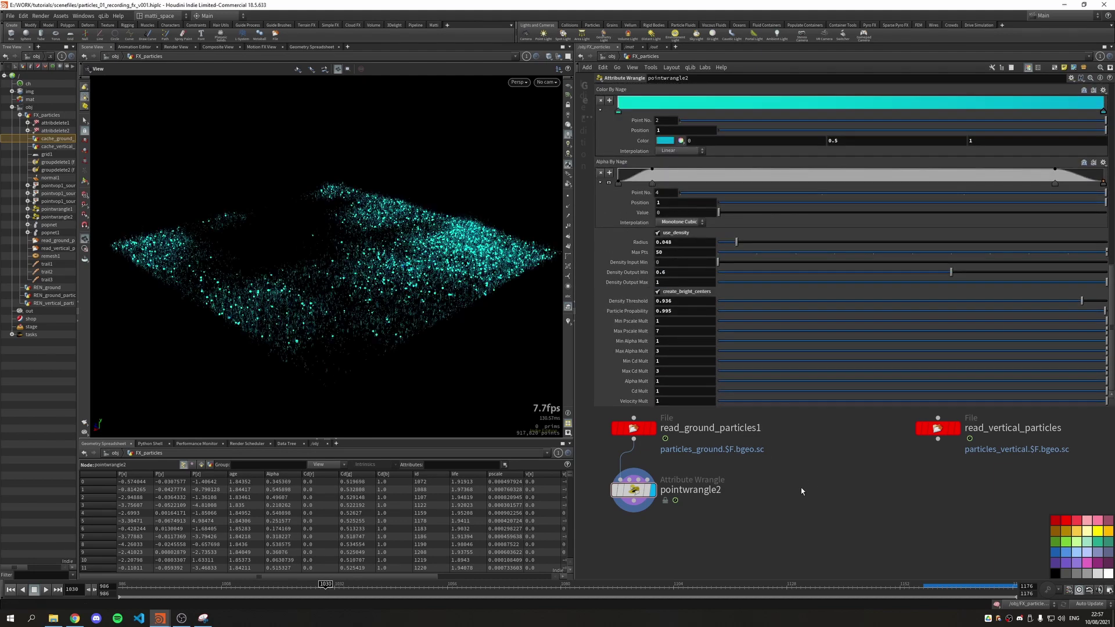
Move Alpha Mult, Cd Mult and Velocity Mult above Seed in the node's parameter interface and accept the changes.
{"action": "left_click", "coordinate": [1072, 78]}
{"action": "left_click", "coordinate": [1030, 86]}
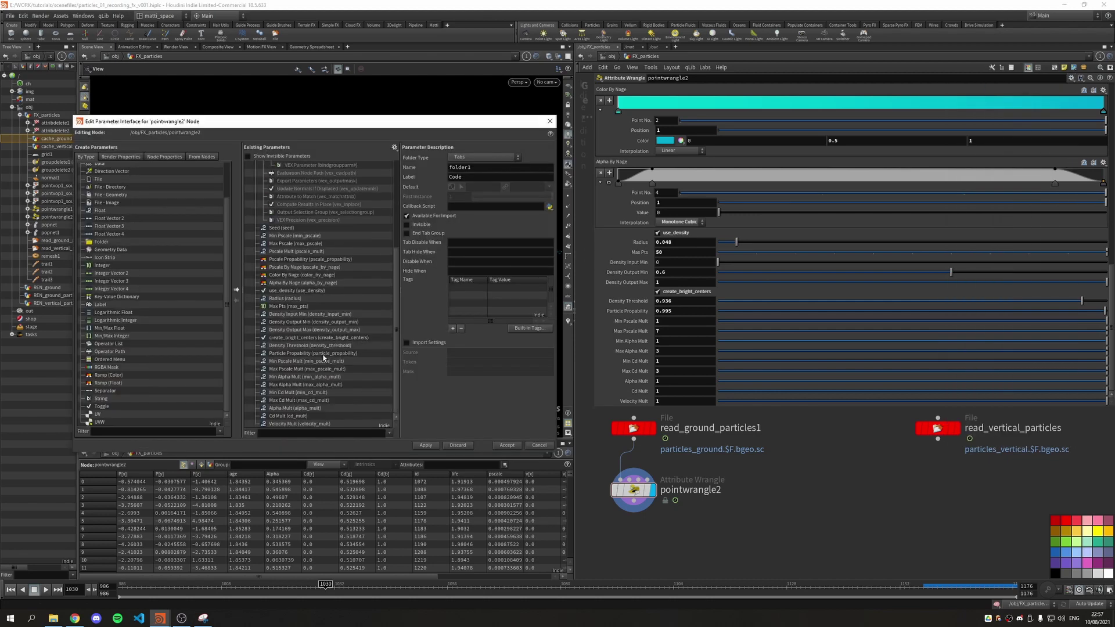
{"action": "left_click", "coordinate": [296, 407]}
{"action": "left_click", "coordinate": [296, 424], "text": "shift"}
{"action": "left_click_drag", "start_coordinate": [296, 416], "coordinate": [296, 226]}
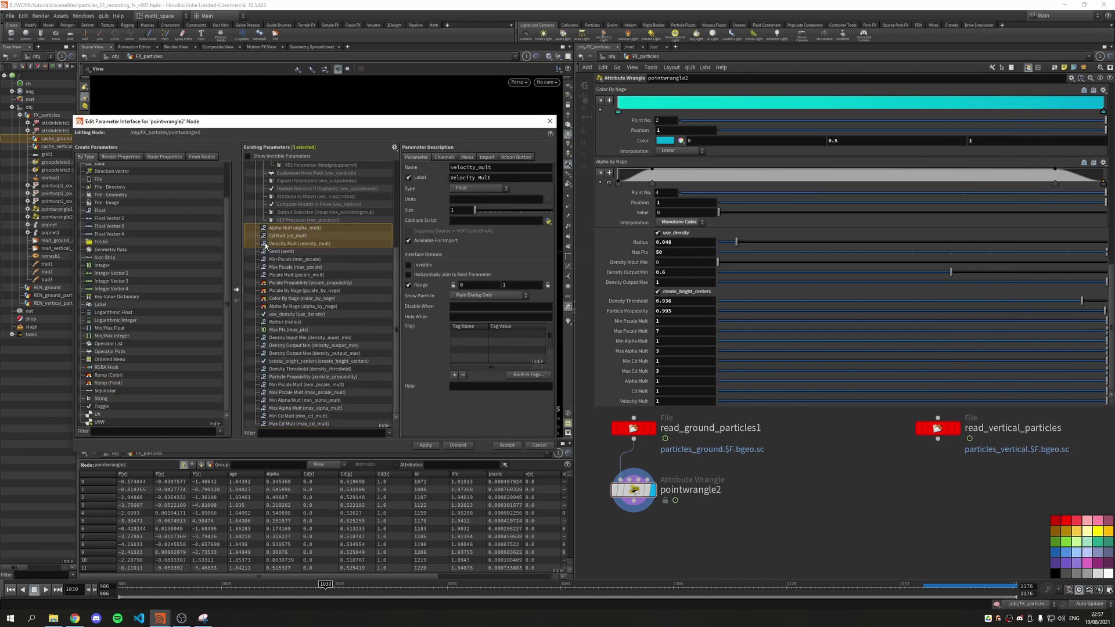
{"action": "left_click", "coordinate": [425, 445]}
{"action": "left_click", "coordinate": [507, 445]}
{"action": "scroll", "coordinate": [653, 288], "scroll_direction": "up", "scroll_amount": 5}
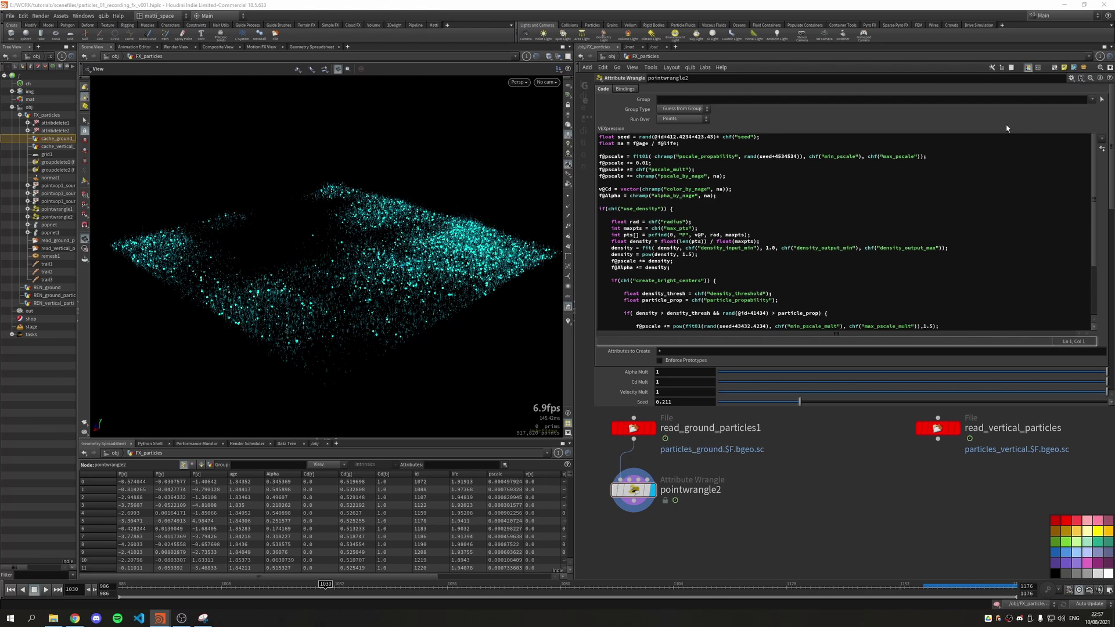
{"action": "left_click", "coordinate": [1072, 78]}
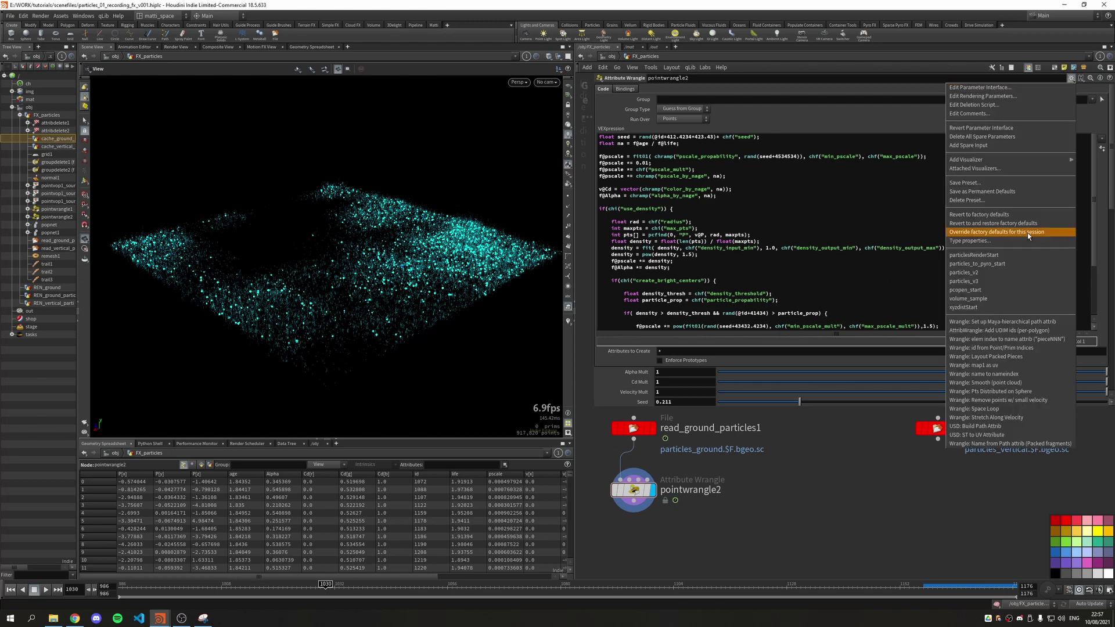
{"action": "left_click", "coordinate": [985, 184]}
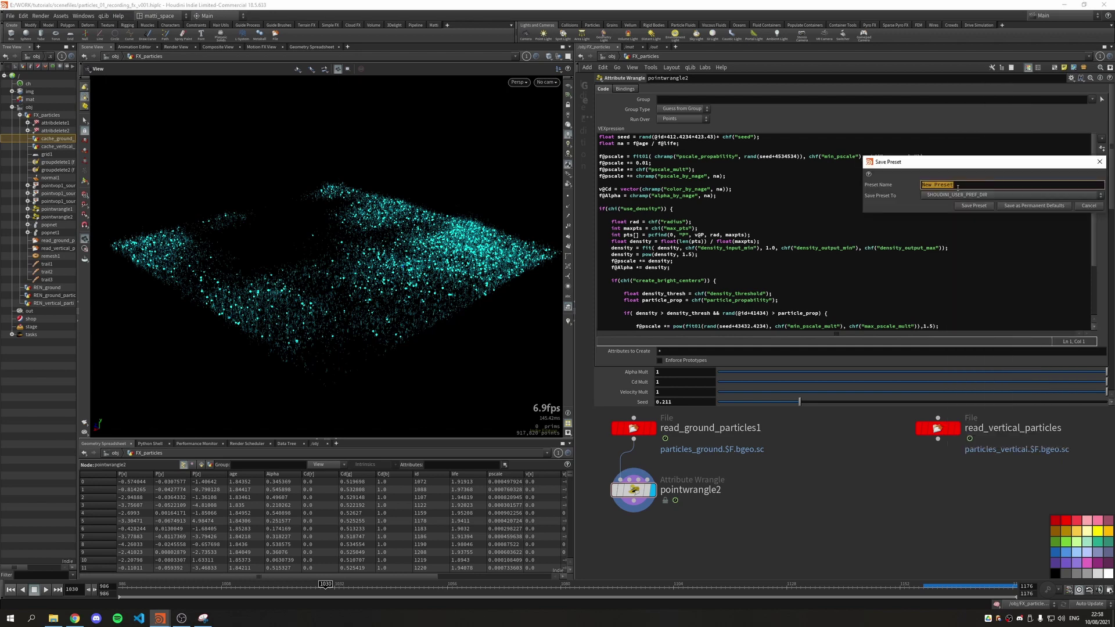
{"action": "left_click", "coordinate": [1082, 205]}
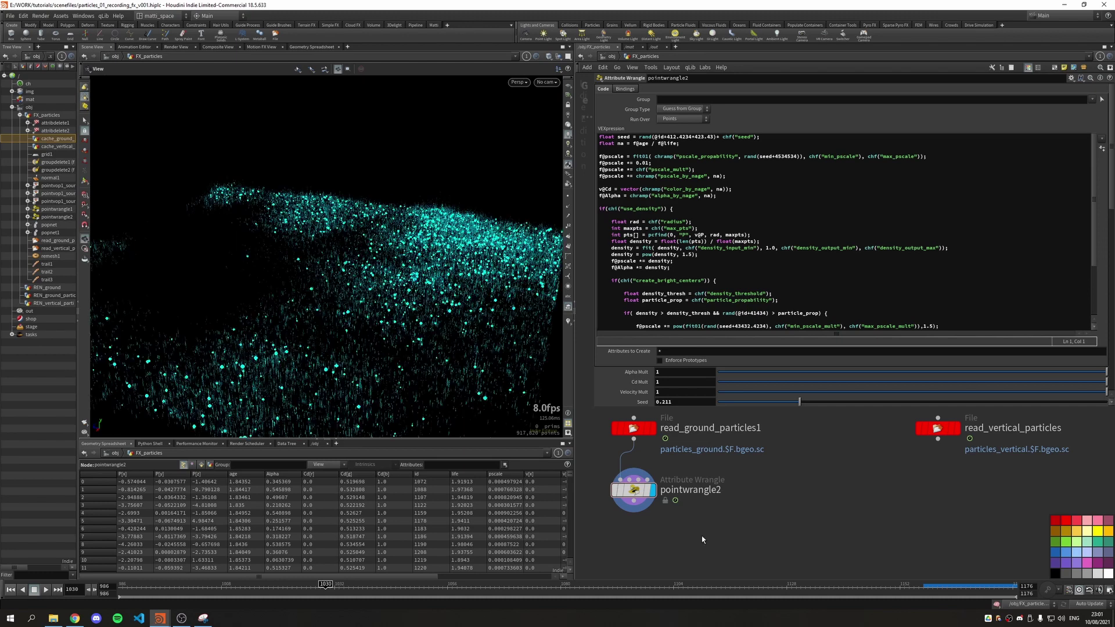
Rename the wrangle node to pointwrangle2_ground_leaders.
{"action": "double_click", "coordinate": [714, 491]}
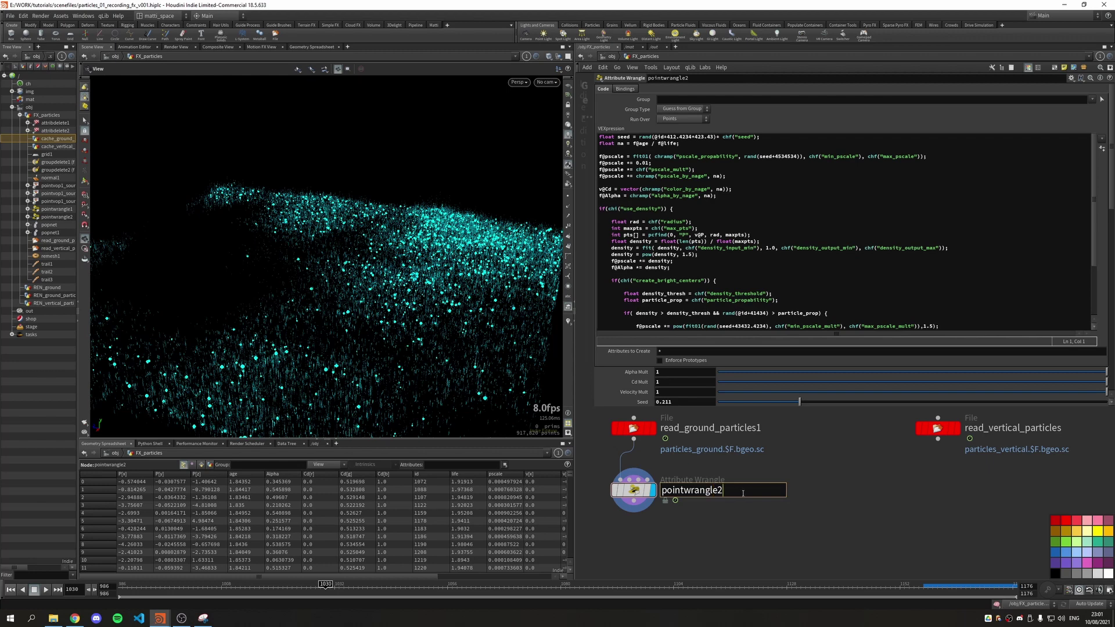
{"action": "type", "text": "_ground_leaders"}
{"action": "key", "text": "Return"}
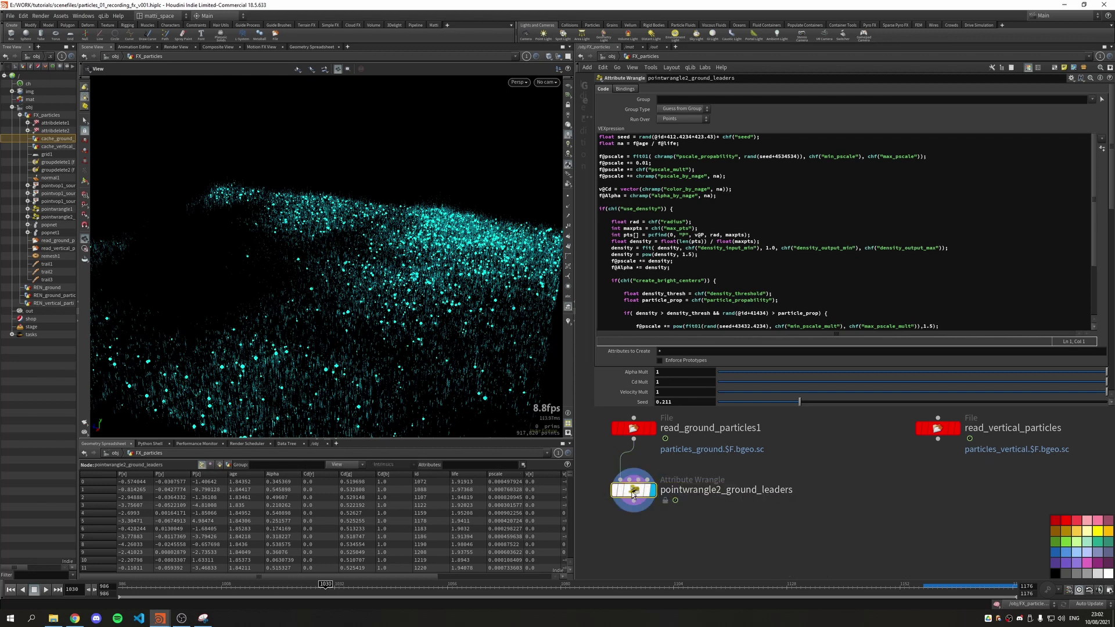
Restrict the wrangle to the stream_leaders group and inspect the affected particles in the viewport.
{"action": "left_click", "coordinate": [1093, 99]}
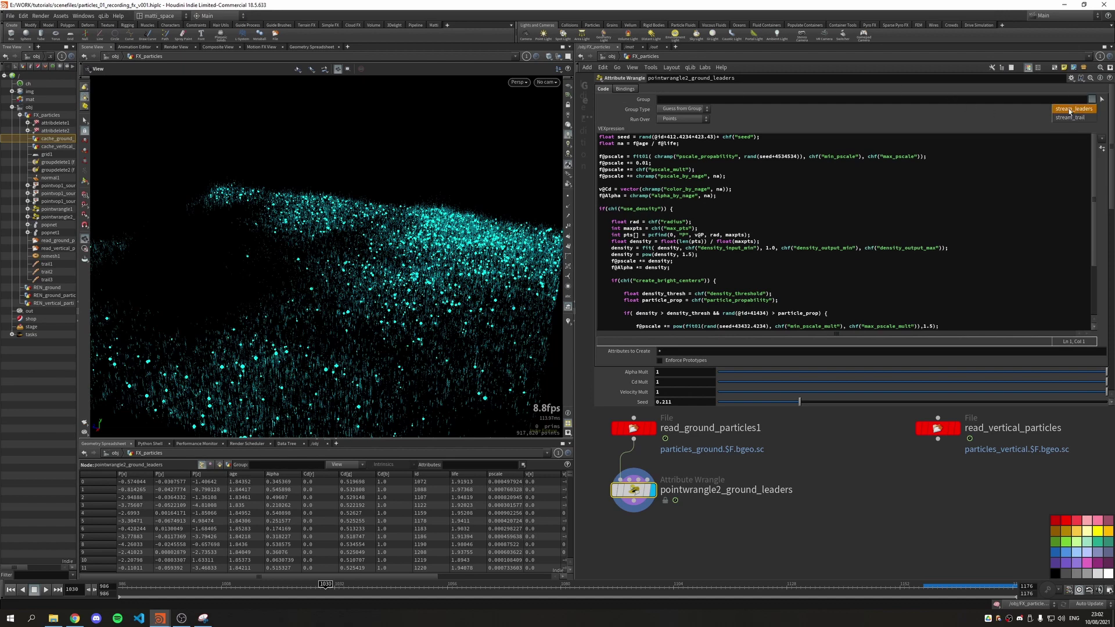
{"action": "left_click", "coordinate": [1071, 118]}
{"action": "left_click_drag", "start_coordinate": [447, 288], "coordinate": [437, 275]}
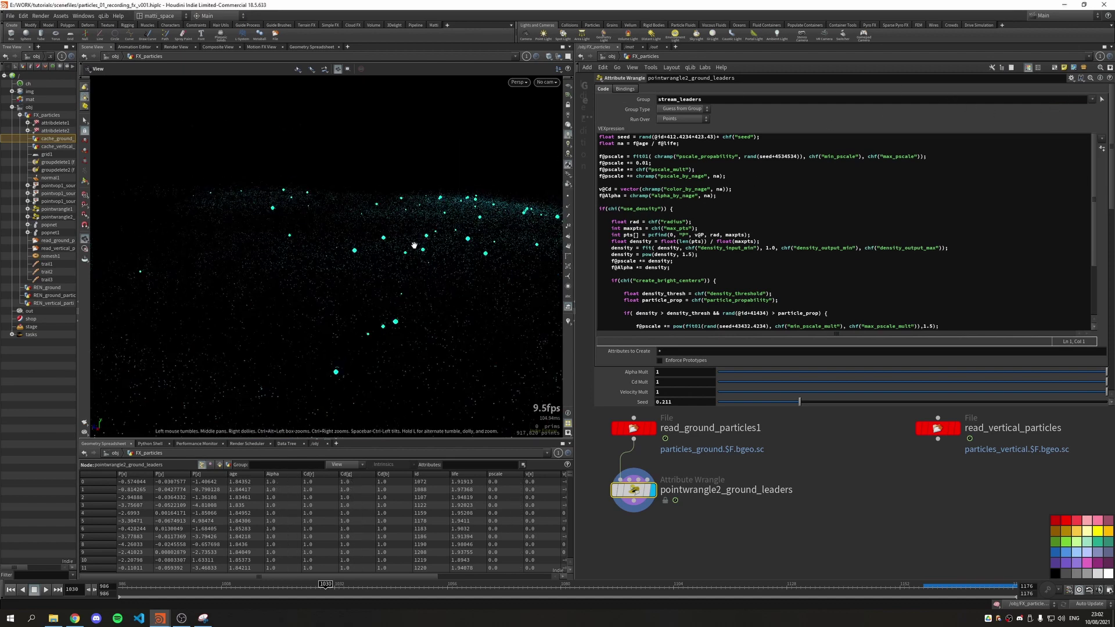
{"action": "scroll", "coordinate": [687, 240], "scroll_direction": "down", "scroll_amount": 5}
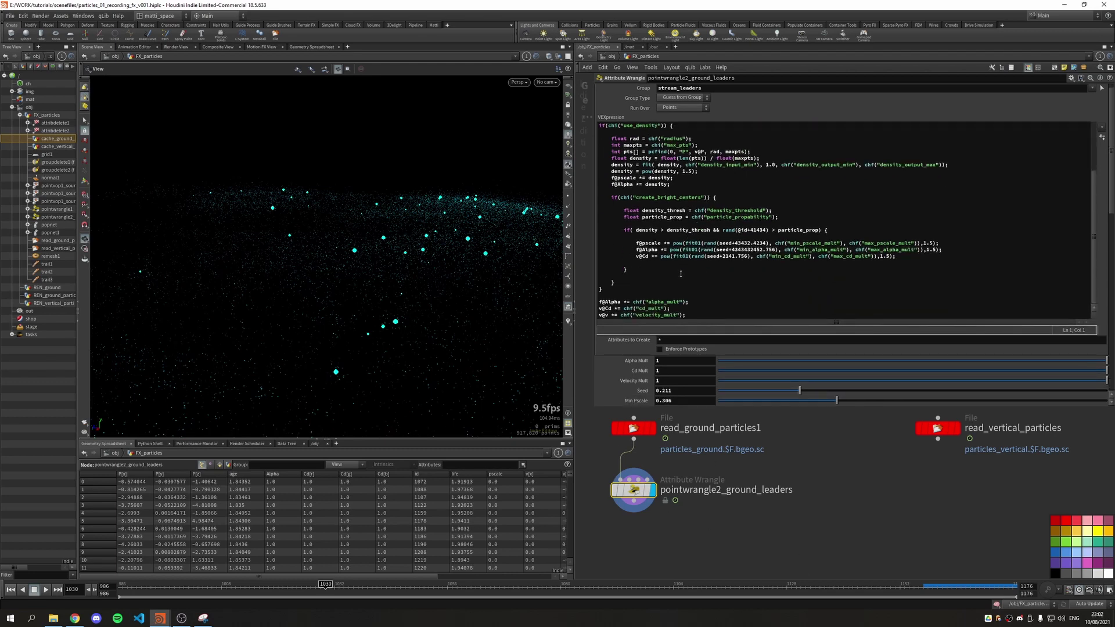
{"action": "scroll", "coordinate": [681, 274], "scroll_direction": "up", "scroll_amount": 5}
{"action": "left_click_drag", "start_coordinate": [376, 290], "coordinate": [342, 276]}
Raise the leaders wrangle's Min Pscale, first to 0.6 and finally to 0.7.
{"action": "scroll", "coordinate": [659, 349], "scroll_direction": "down", "scroll_amount": 5}
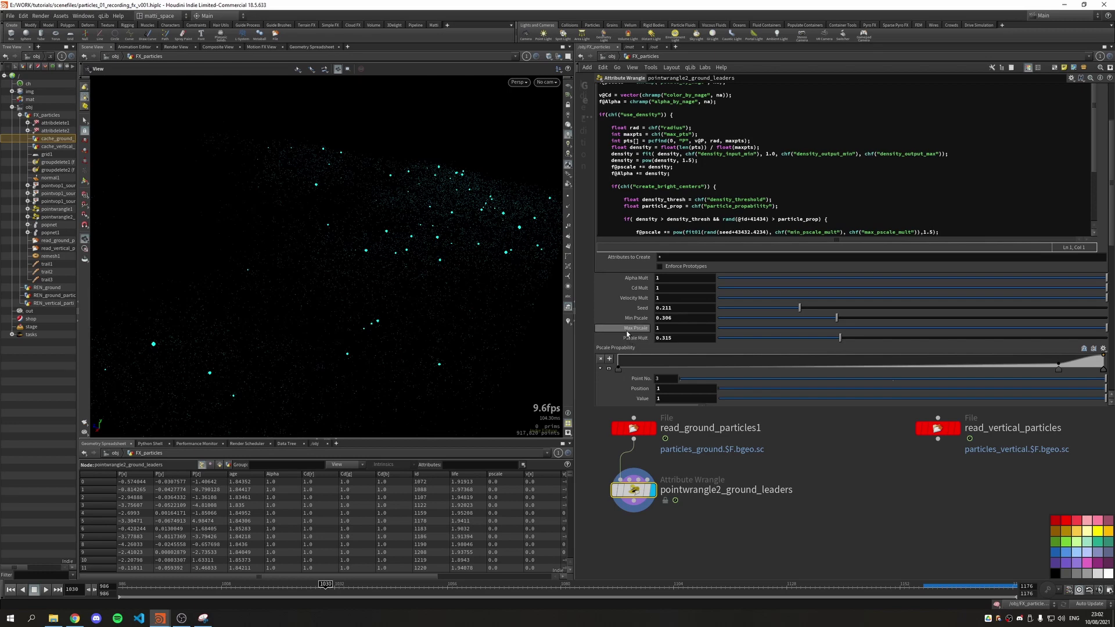
{"action": "left_click_drag", "start_coordinate": [673, 318], "coordinate": [661, 325]}
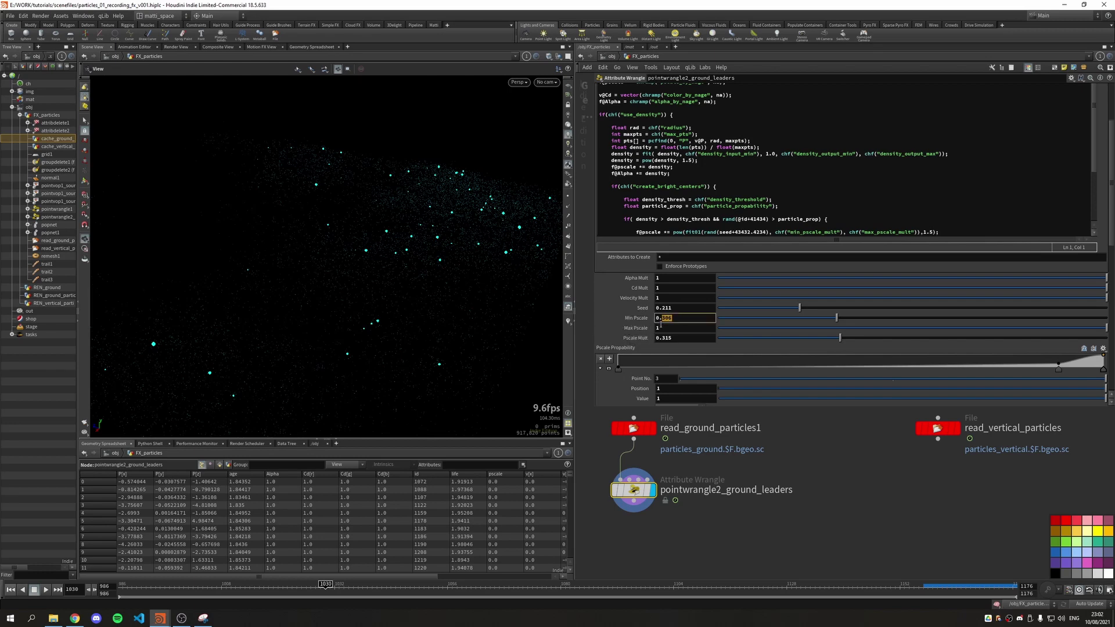
{"action": "type", "text": "6"}
{"action": "key", "text": "Return"}
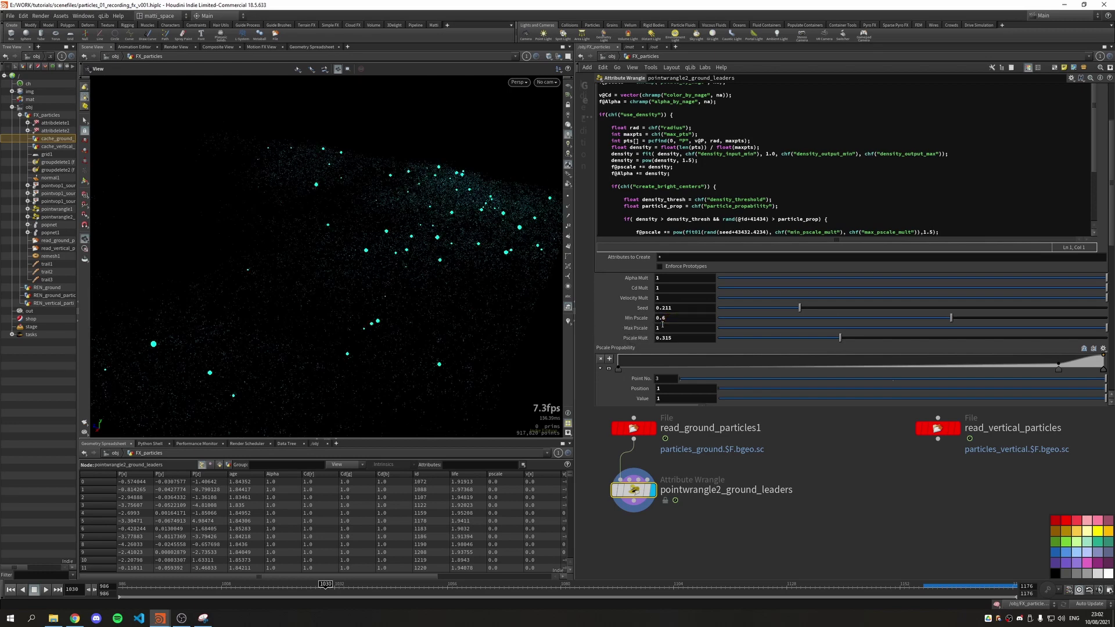
{"action": "left_click", "coordinate": [679, 323]}
{"action": "key", "text": "Return"}
Set Max Pscale Mult to 3 and lower Density Output Min to about 0.485.
{"action": "scroll", "coordinate": [674, 337], "scroll_direction": "down", "scroll_amount": 5}
{"action": "double_click", "coordinate": [659, 362]}
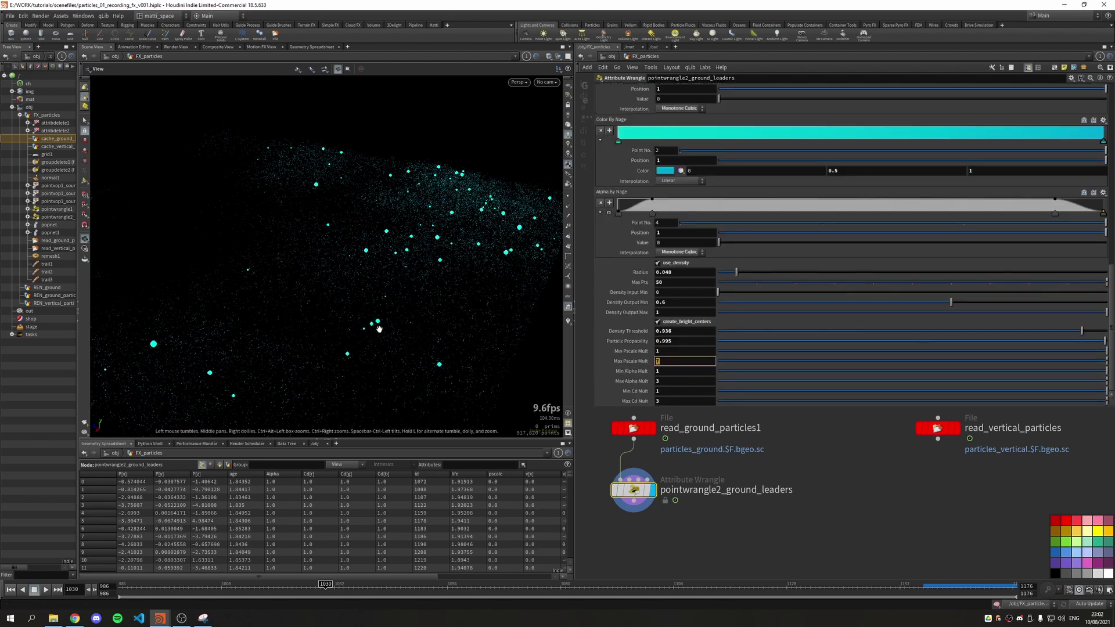
{"action": "type", "text": "3"}
{"action": "key", "text": "Return"}
{"action": "mouse_move", "coordinate": [381, 278]}
{"action": "left_mouse_down"}
{"action": "mouse_move", "coordinate": [399, 278]}
{"action": "mouse_move", "coordinate": [383, 291]}
{"action": "left_mouse_up"}
{"action": "left_click_drag", "start_coordinate": [951, 303], "coordinate": [906, 302]}
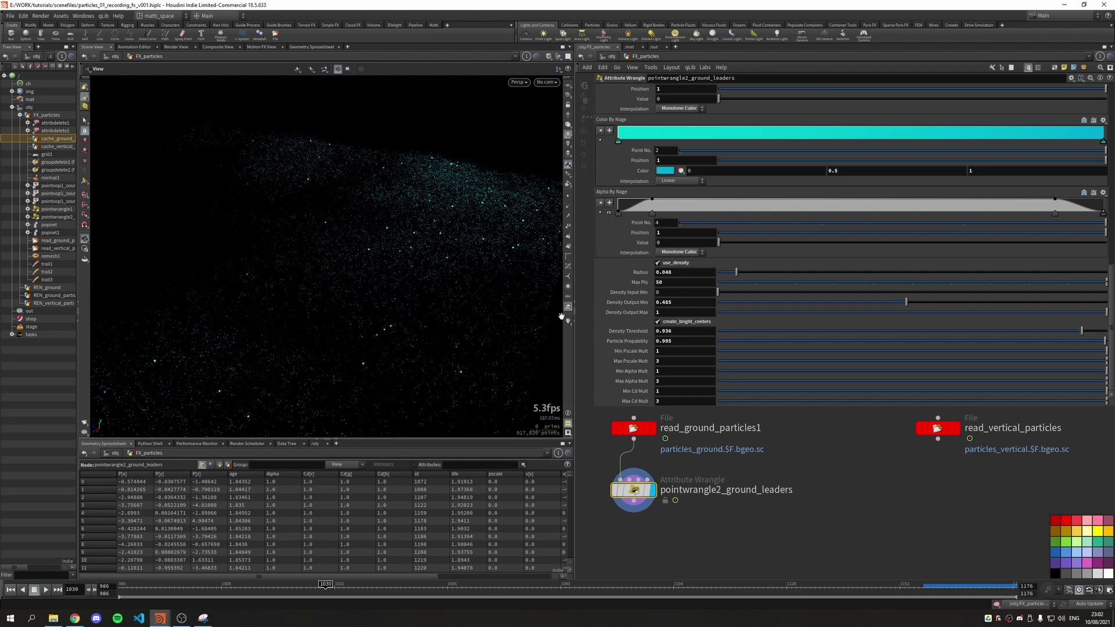
{"action": "left_click_drag", "start_coordinate": [446, 288], "coordinate": [421, 274]}
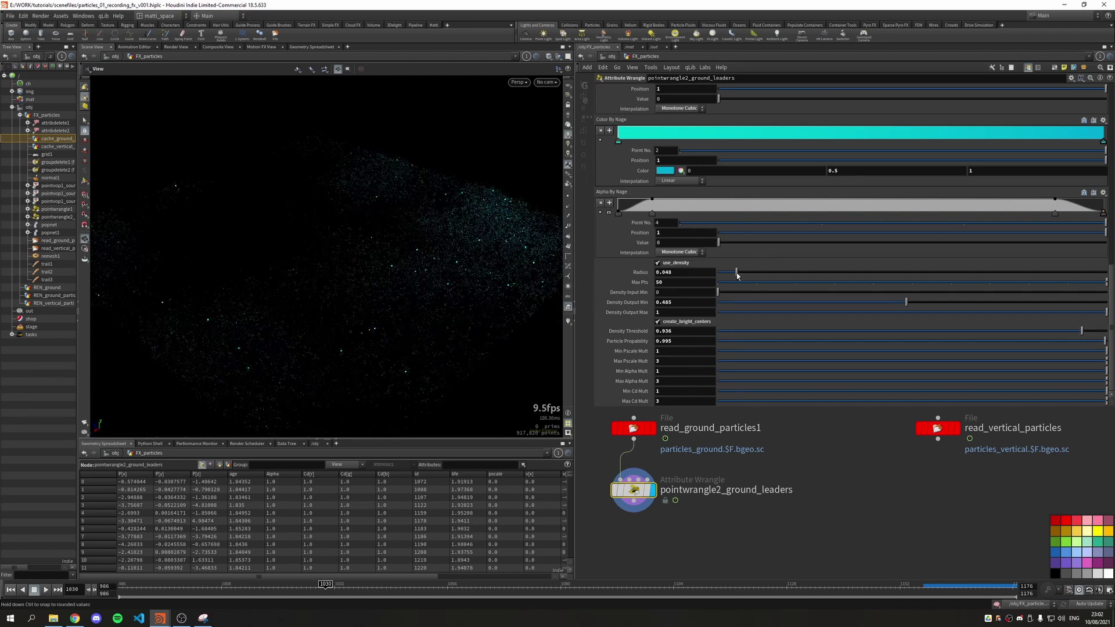
Set the density search Radius to about 0.075 and Max Pts to 30.
{"action": "left_click_drag", "start_coordinate": [737, 272], "coordinate": [741, 273]}
{"action": "left_click", "coordinate": [674, 283]}
{"action": "type", "text": "9"}
{"action": "key", "text": "Return"}
{"action": "left_click", "coordinate": [673, 283]}
{"action": "type", "text": "30"}
{"action": "key", "text": "Return"}
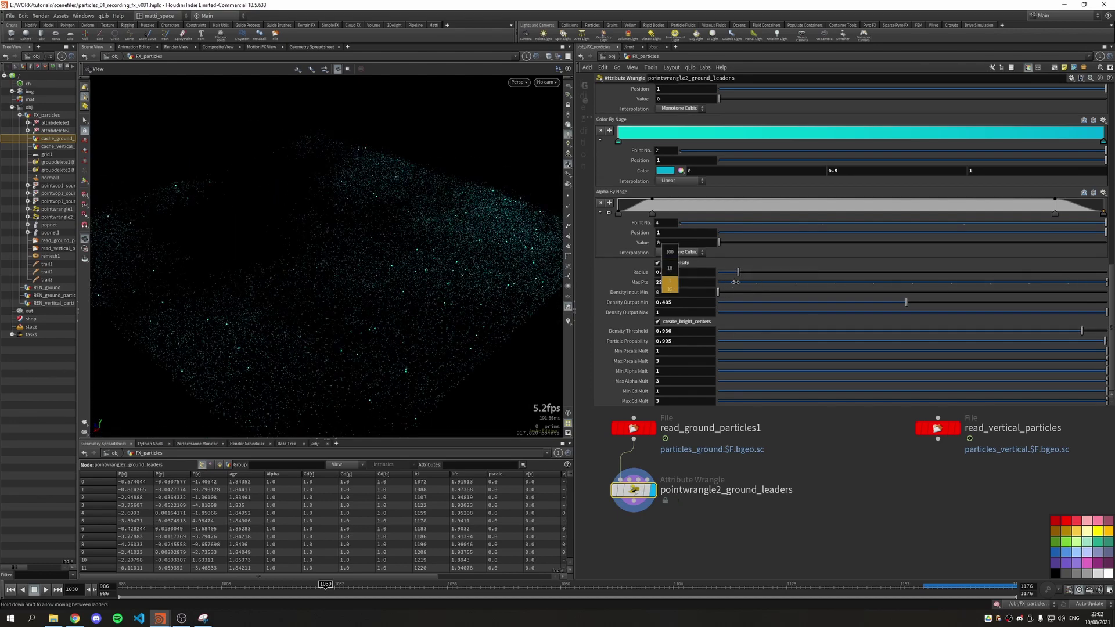
{"action": "left_click_drag", "start_coordinate": [739, 272], "coordinate": [747, 272]}
Set Max Pscale Mult to 4 and Particle Propability to 0.99, checking the particles from a lower angle.
{"action": "left_click", "coordinate": [663, 361]}
{"action": "type", "text": "10"}
{"action": "key", "text": "Return"}
{"action": "key", "text": "ctrl+z"}
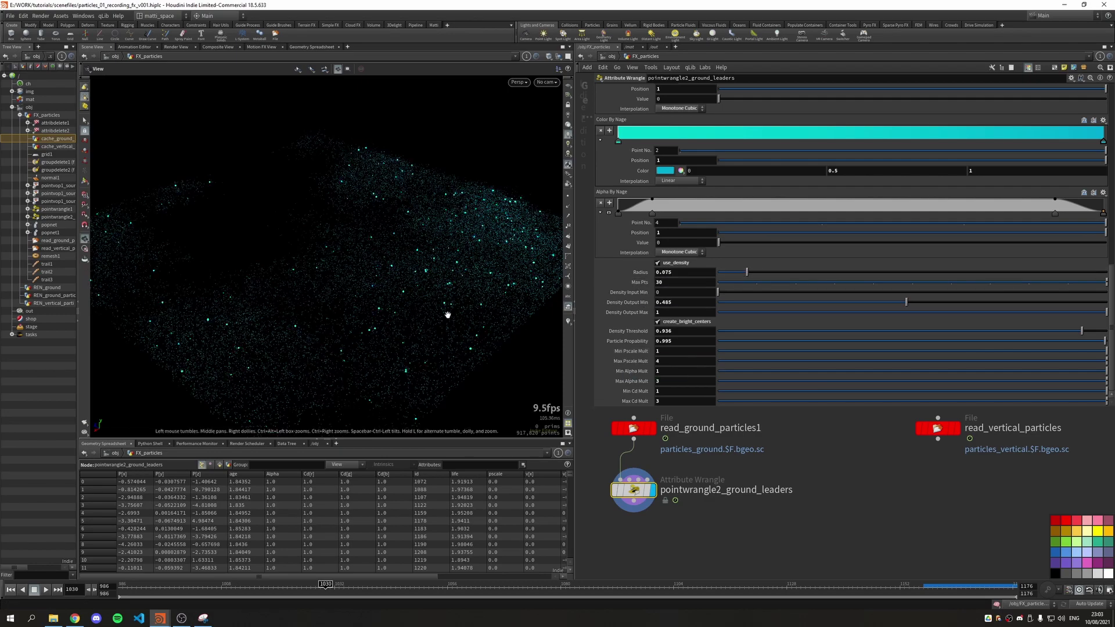
{"action": "left_click_drag", "start_coordinate": [448, 313], "coordinate": [388, 314]}
{"action": "scroll", "coordinate": [388, 313], "scroll_direction": "down", "scroll_amount": 2}
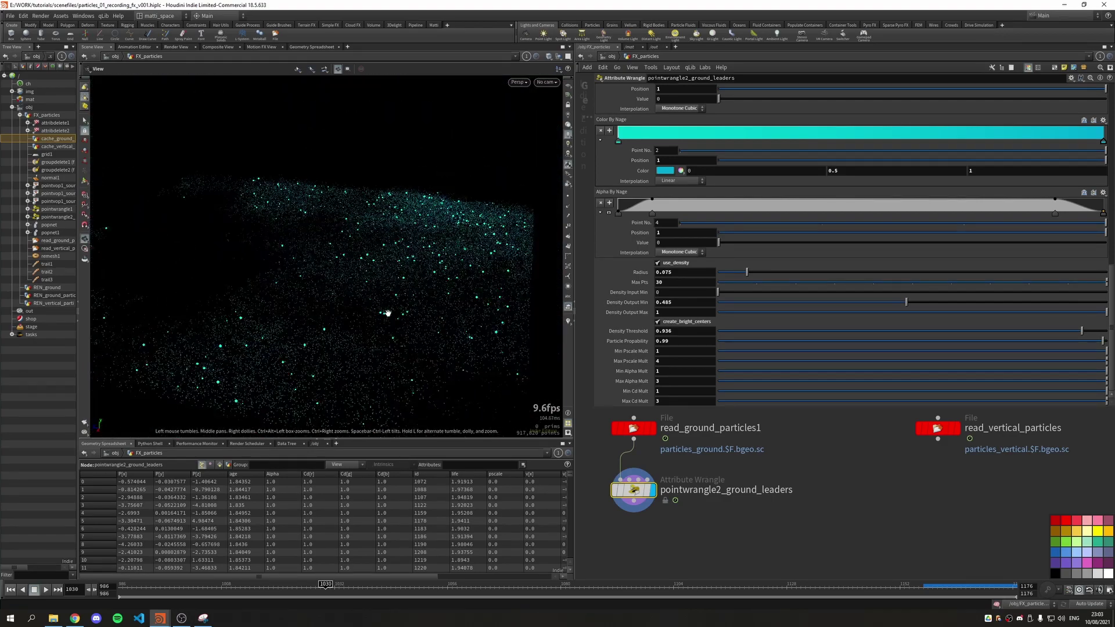
Duplicate the ground leaders wrangle below the original in the same chain and name the copy pointwrangle2_ground_trail.
{"action": "scroll", "coordinate": [667, 502], "scroll_direction": "down", "scroll_amount": 2}
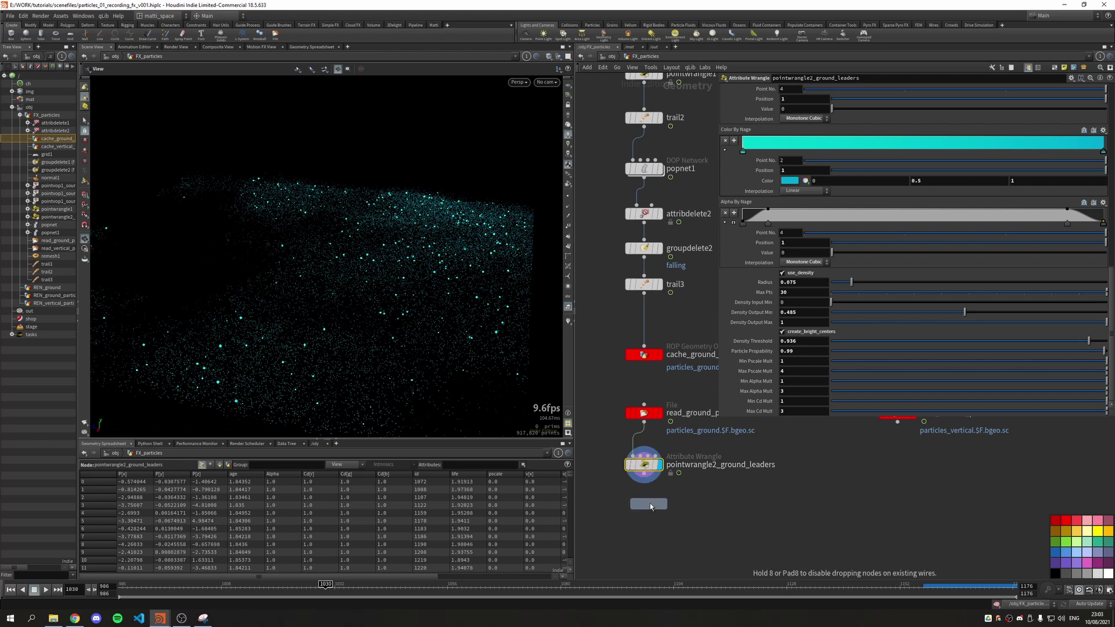
{"action": "left_click_drag", "start_coordinate": [657, 469], "coordinate": [657, 511], "text": "alt"}
{"action": "double_click", "coordinate": [765, 508]}
{"action": "double_click", "coordinate": [766, 507]}
{"action": "type", "text": "trail"}
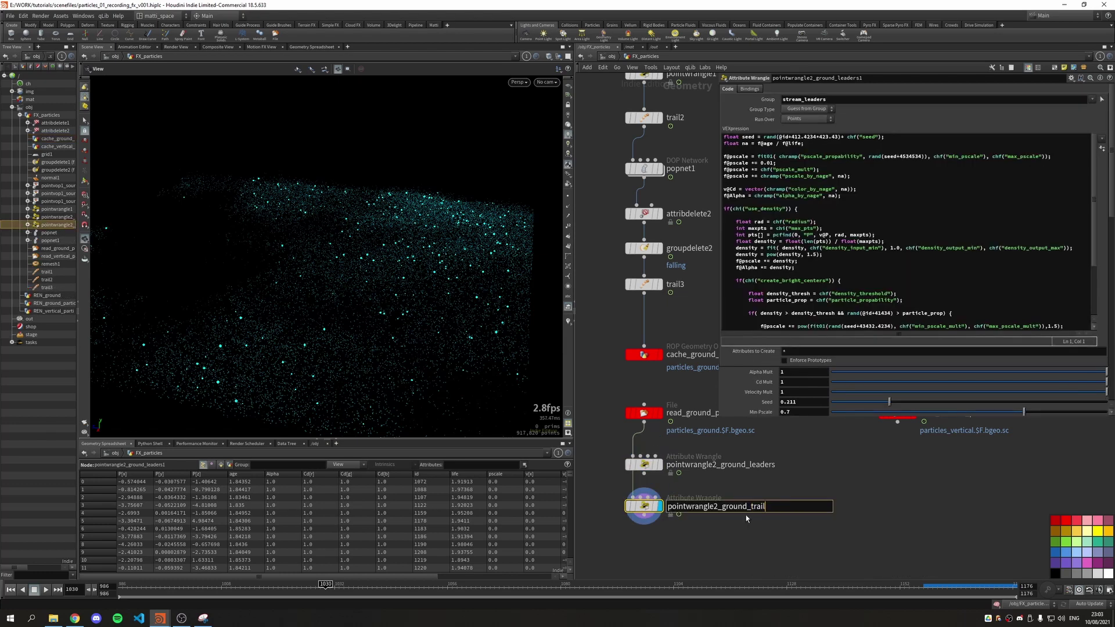
{"action": "key", "text": "Return"}
Remove stream_leaders from the trail wrangle's Group and set its Min Pscale to 0.3.
{"action": "double_click", "coordinate": [804, 99]}
{"action": "key", "text": "BackSpace"}
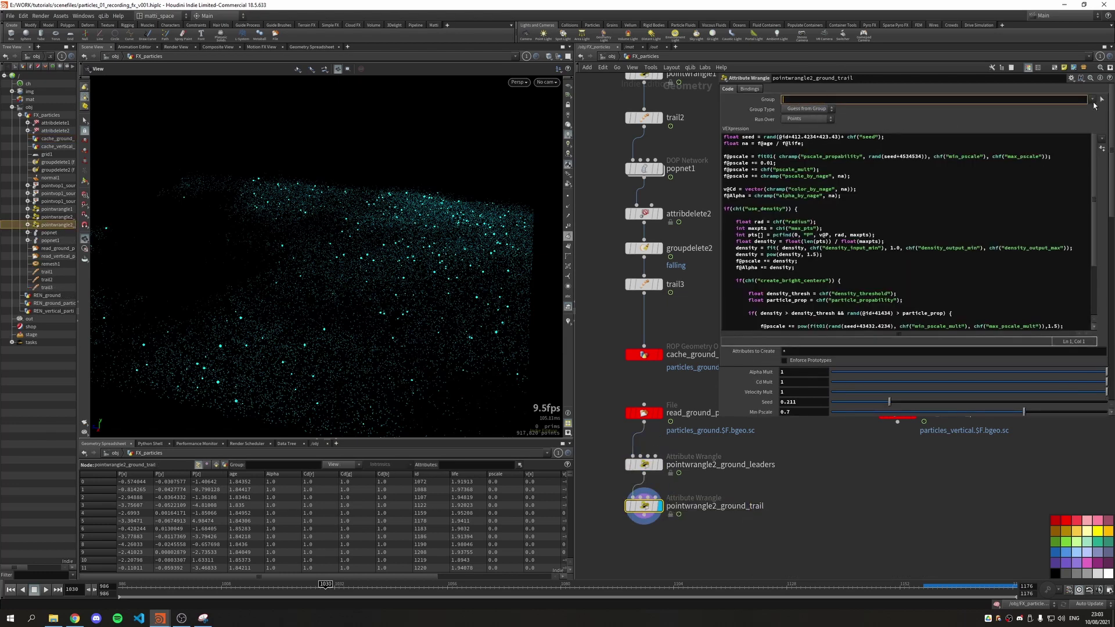
{"action": "scroll", "coordinate": [814, 364], "scroll_direction": "down", "scroll_amount": 2}
{"action": "left_click", "coordinate": [810, 360]}
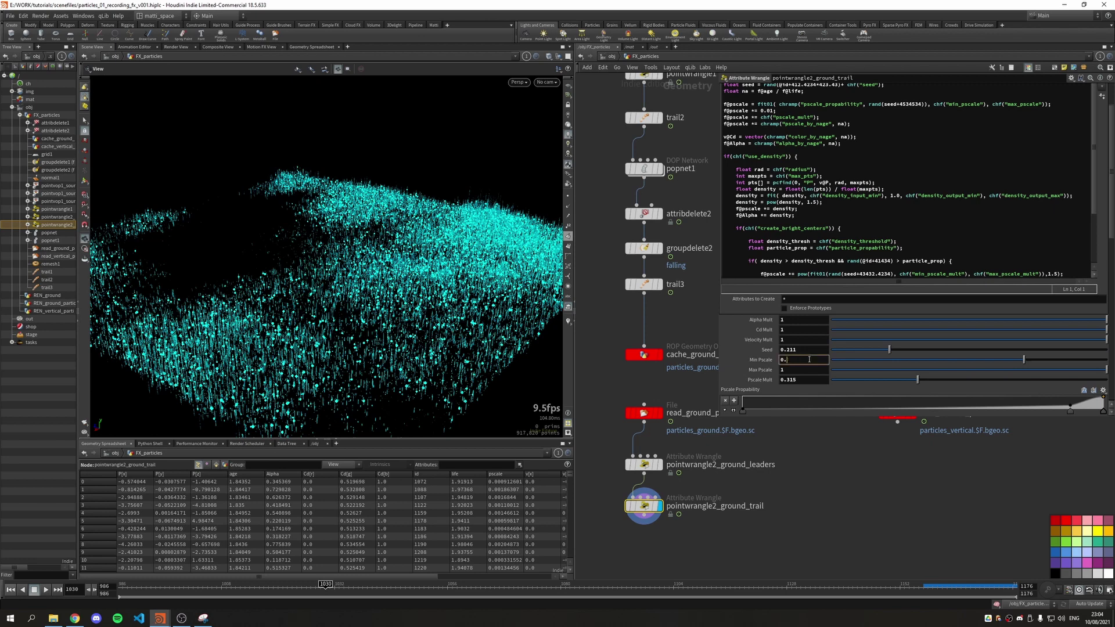
{"action": "key", "text": "Return"}
Change the trail wrangle's Max Pscale Mult and lower its Pscale Mult to about 0.18.
{"action": "scroll", "coordinate": [755, 348], "scroll_direction": "down", "scroll_amount": 10}
{"action": "left_click", "coordinate": [786, 371]}
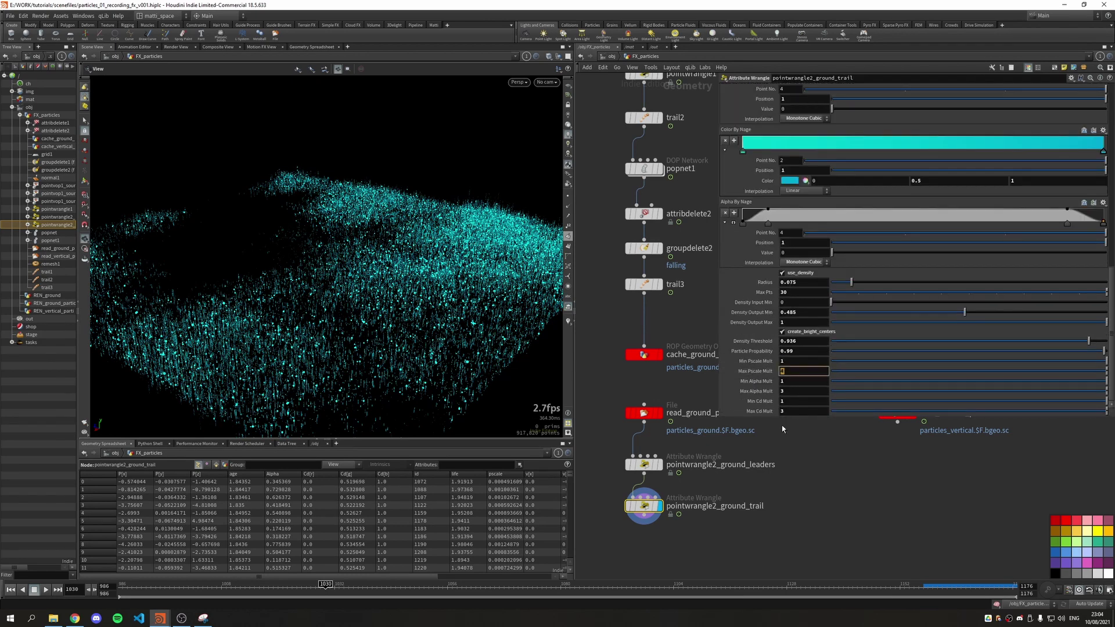
{"action": "key", "text": "Return"}
{"action": "scroll", "coordinate": [780, 225], "scroll_direction": "up", "scroll_amount": 10}
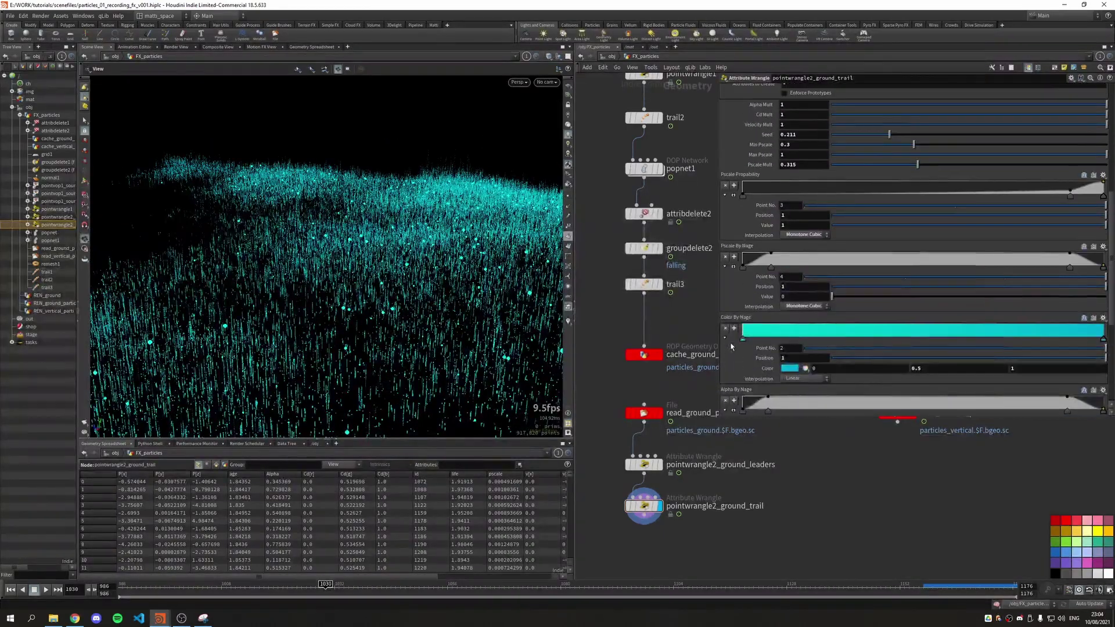
{"action": "mouse_move", "coordinate": [899, 210]}
{"action": "left_mouse_down"}
{"action": "mouse_move", "coordinate": [862, 208]}
{"action": "mouse_move", "coordinate": [881, 206]}
{"action": "left_mouse_up"}
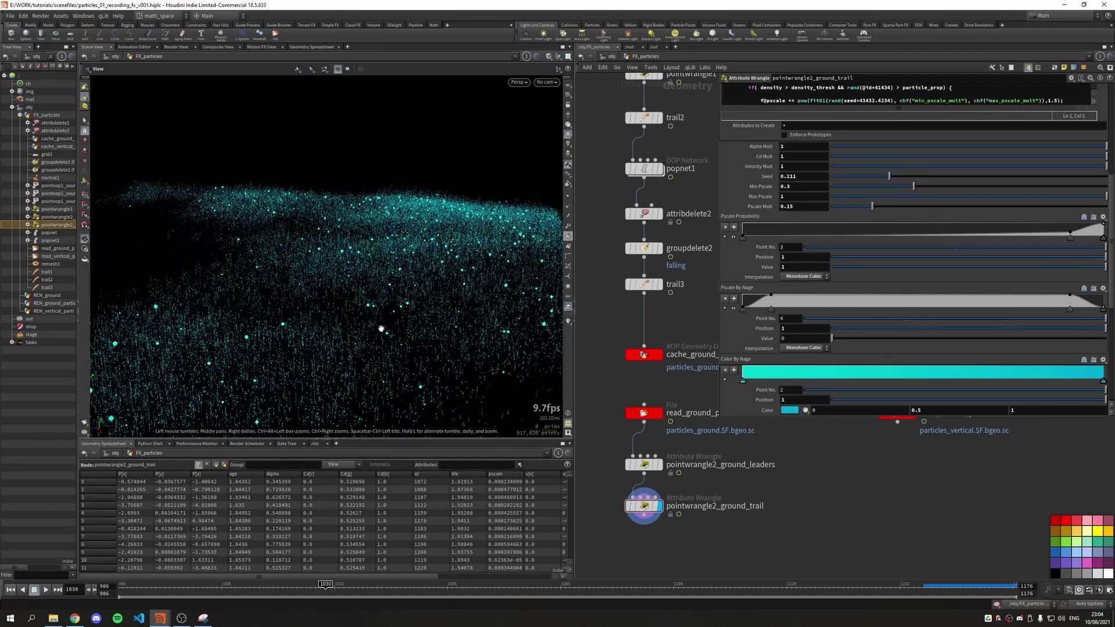
{"action": "left_click_drag", "start_coordinate": [721, 422], "coordinate": [825, 421]}
{"action": "scroll", "coordinate": [685, 494], "scroll_direction": "down", "scroll_amount": 3}
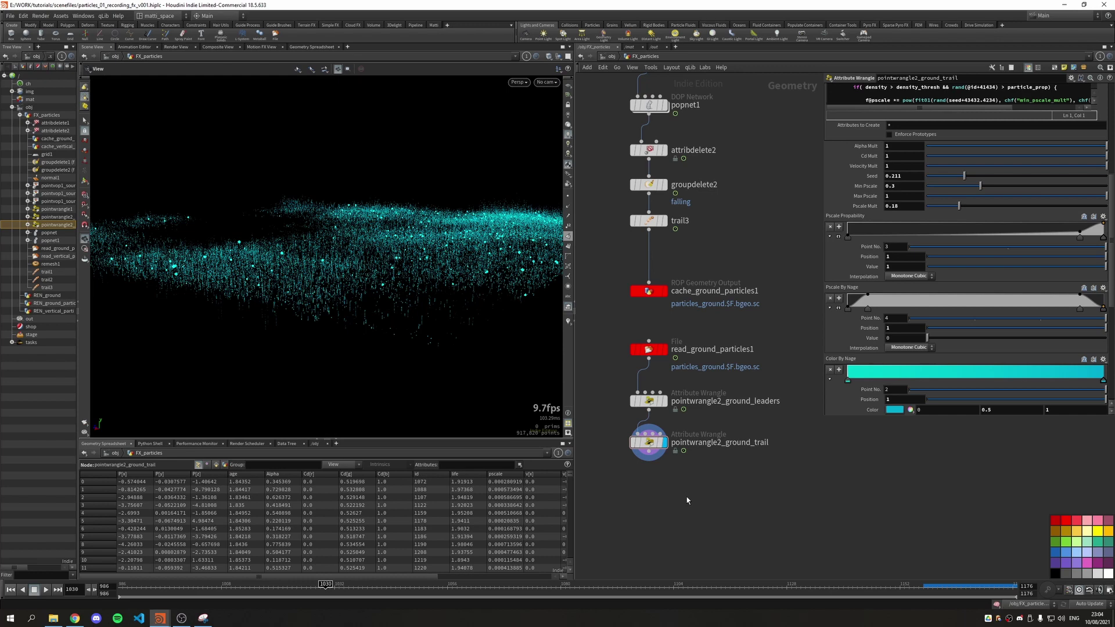
Append an Attribute Delete with Point Attributes "* ^v ^Alpha ^Cd ^pscale" and "*" for vertex, primitive and detail attributes.
{"action": "key", "text": "Tab"}
{"action": "type", "text": "attribdelete"}
{"action": "key", "text": "Return"}
{"action": "left_click", "coordinate": [894, 107]}
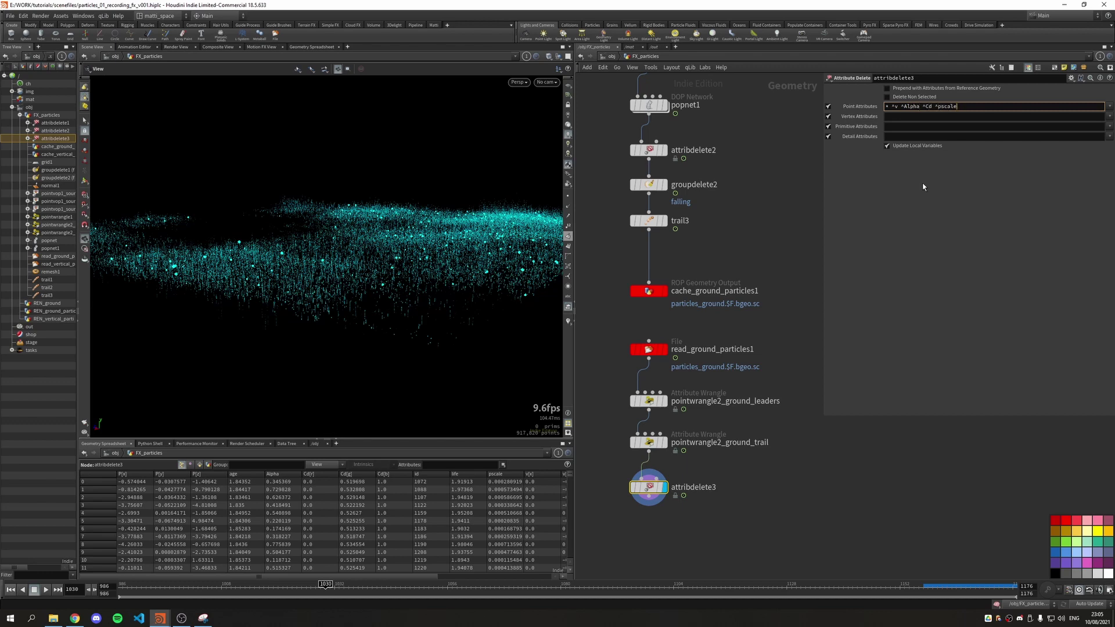
{"action": "key", "text": "Return"}
Append a Group Delete node after the new Attribute Delete and set its Group Names to "*".
{"action": "key", "text": "Tab"}
{"action": "type", "text": "null"}
{"action": "key", "text": "Return"}
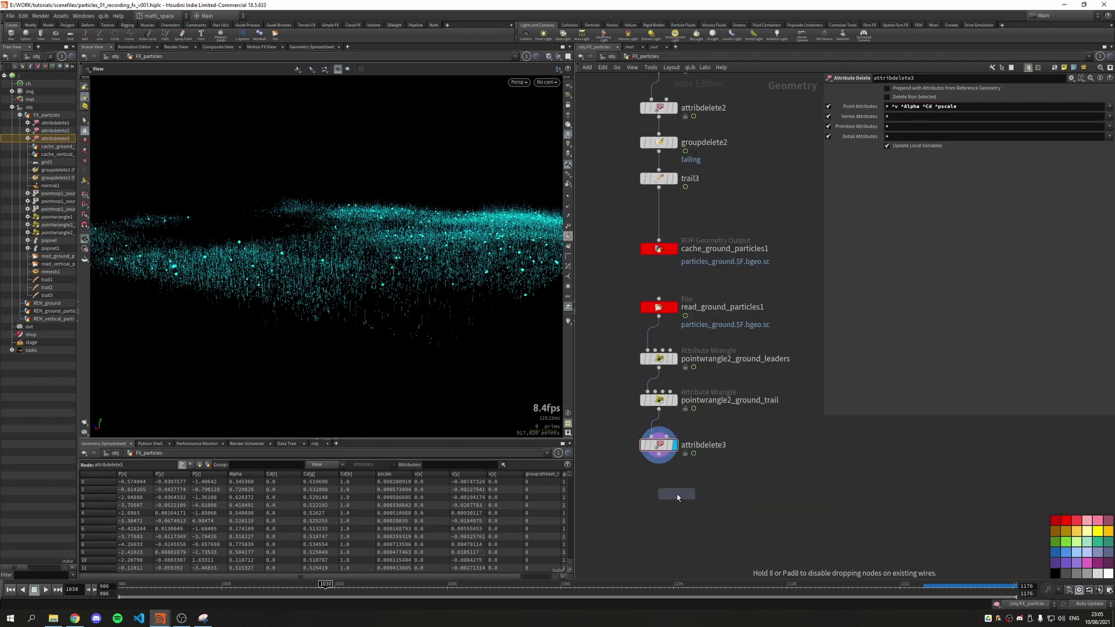
{"action": "left_click", "coordinate": [678, 497]}
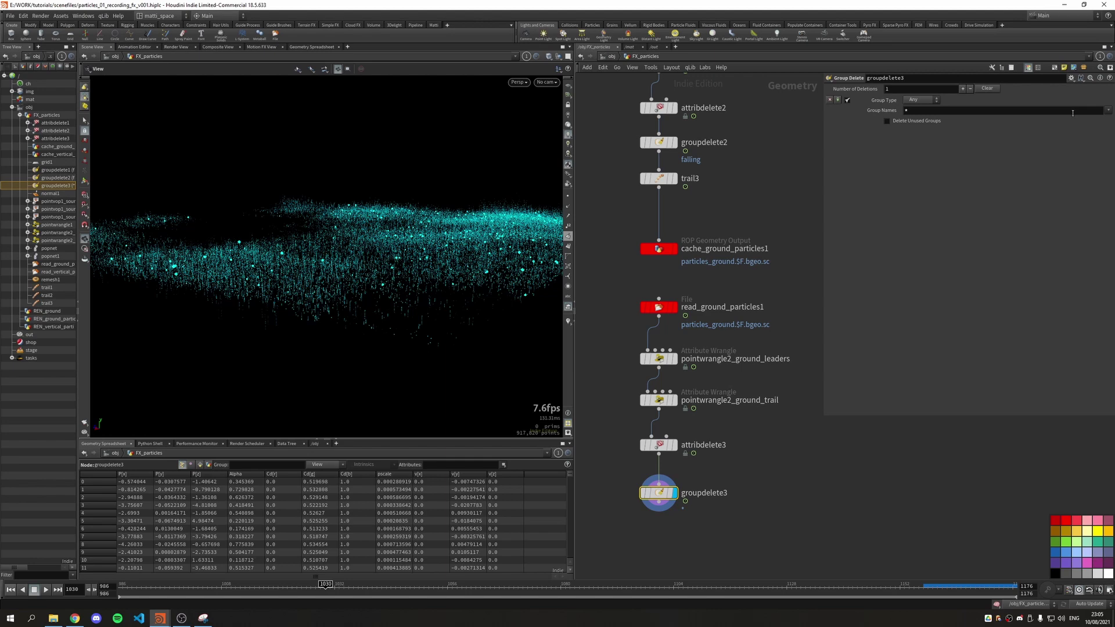
Add a Null after the new Group Delete, connect and display it, and name it OUT_GROUND_PARTICLES.
{"action": "key", "text": "Tab"}
{"action": "type", "text": "null"}
{"action": "key", "text": "Return"}
{"action": "left_click", "coordinate": [680, 506]}
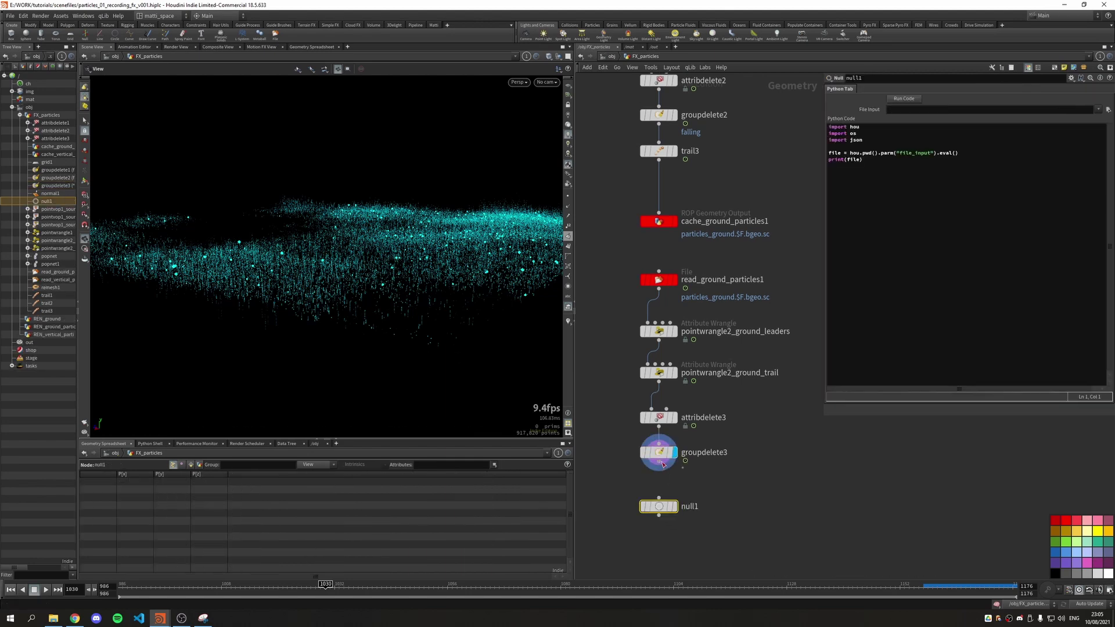
{"action": "double_click", "coordinate": [686, 508]}
{"action": "type", "text": "OUT_GROUND_PARTICLES"}
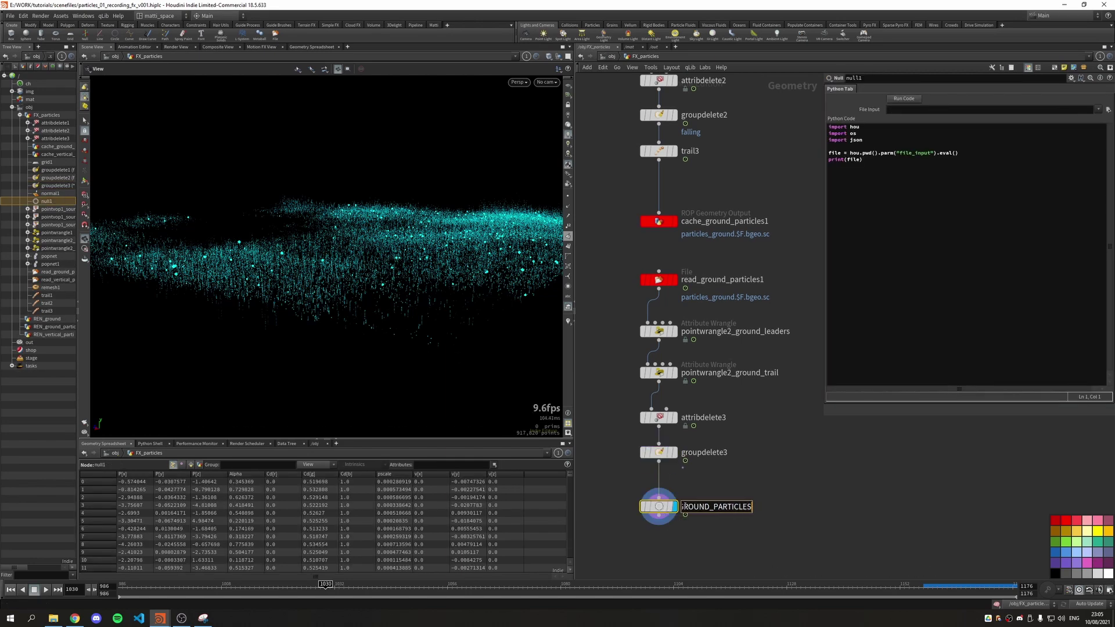
{"action": "key", "text": "Return"}
Copy the OUT_GROUND_PARTICLES node reference and add an Object Merge inside REN_ground_particles.
{"action": "key", "text": "ctrl+c"}
{"action": "key", "text": "u"}
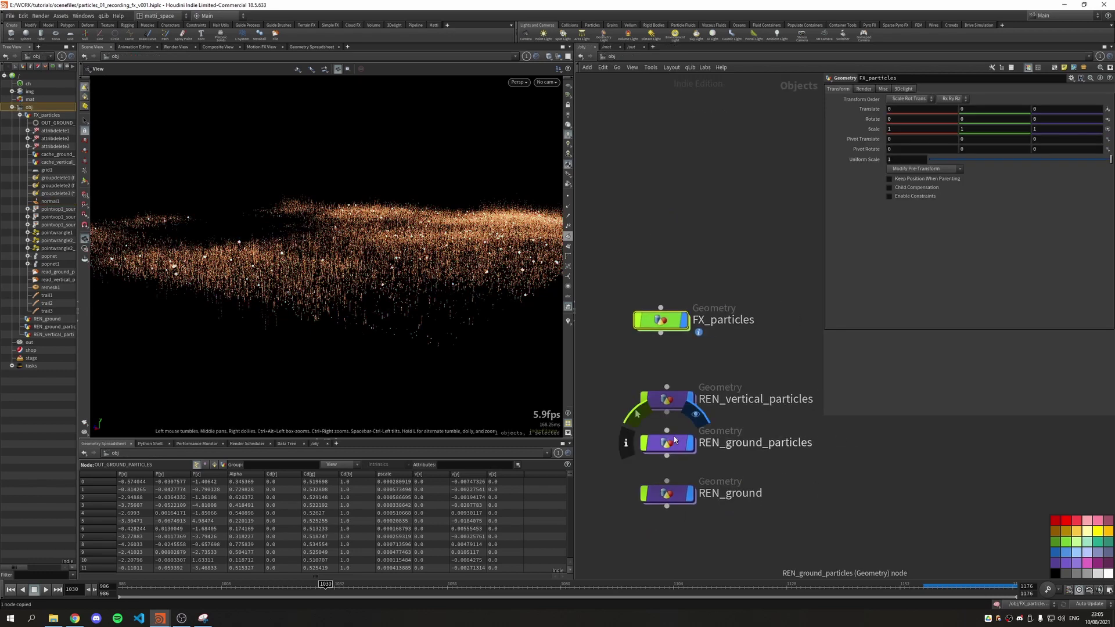
{"action": "double_click", "coordinate": [676, 441]}
{"action": "key", "text": "Tab"}
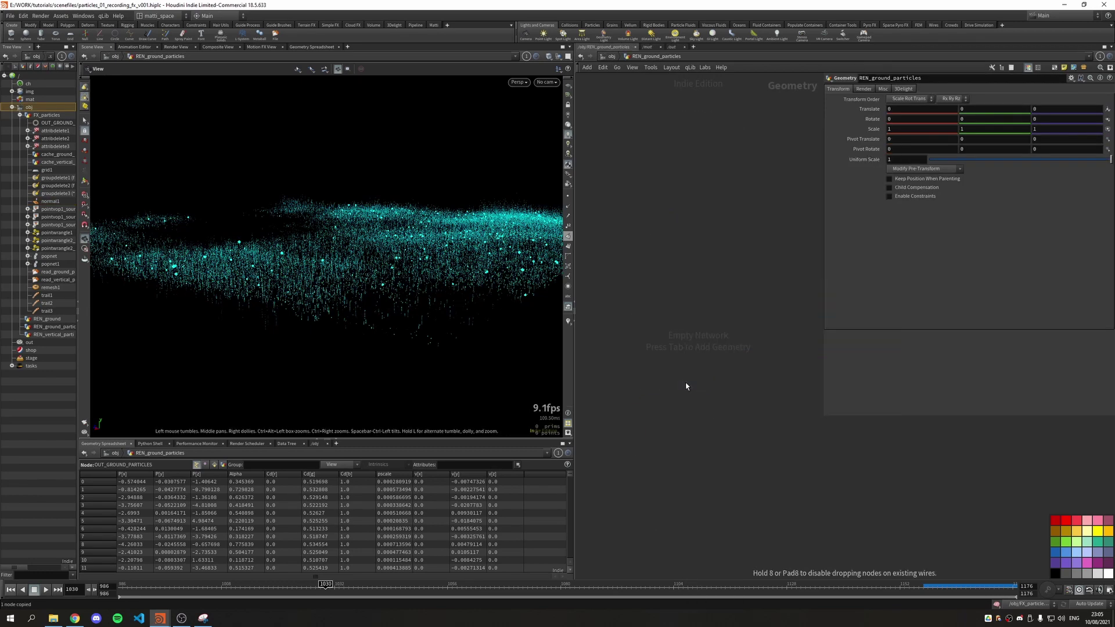
{"action": "left_click", "coordinate": [686, 386]}
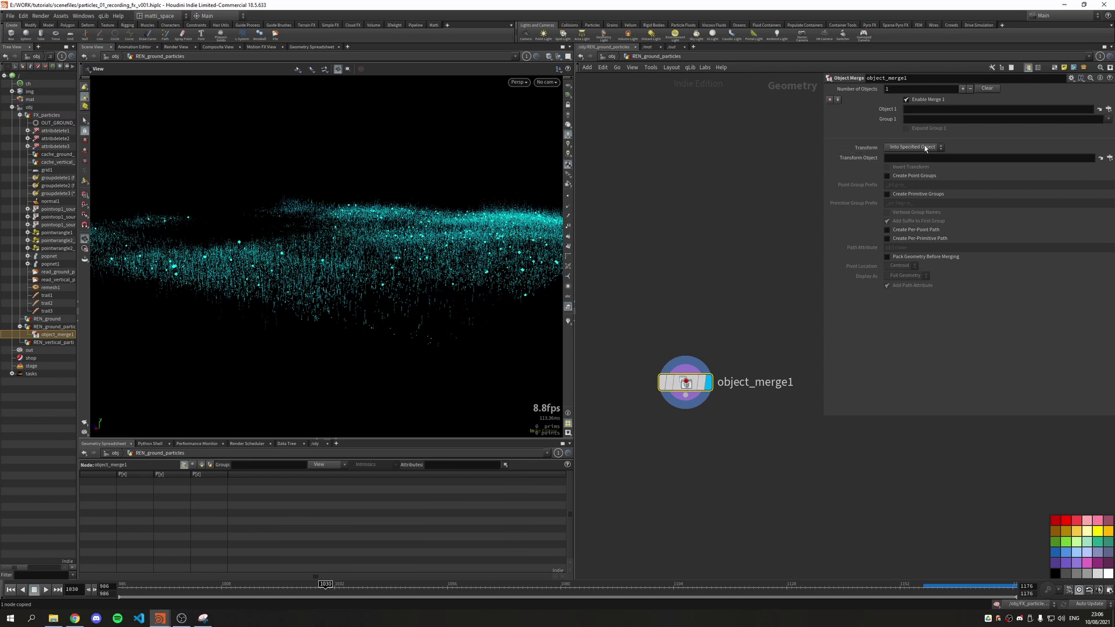
Set the Object Merge's Transform to Into This Object and Object 1 to /obj/FX_particles/OUT_GROUND_PARTICLES.
{"action": "left_click", "coordinate": [905, 166]}
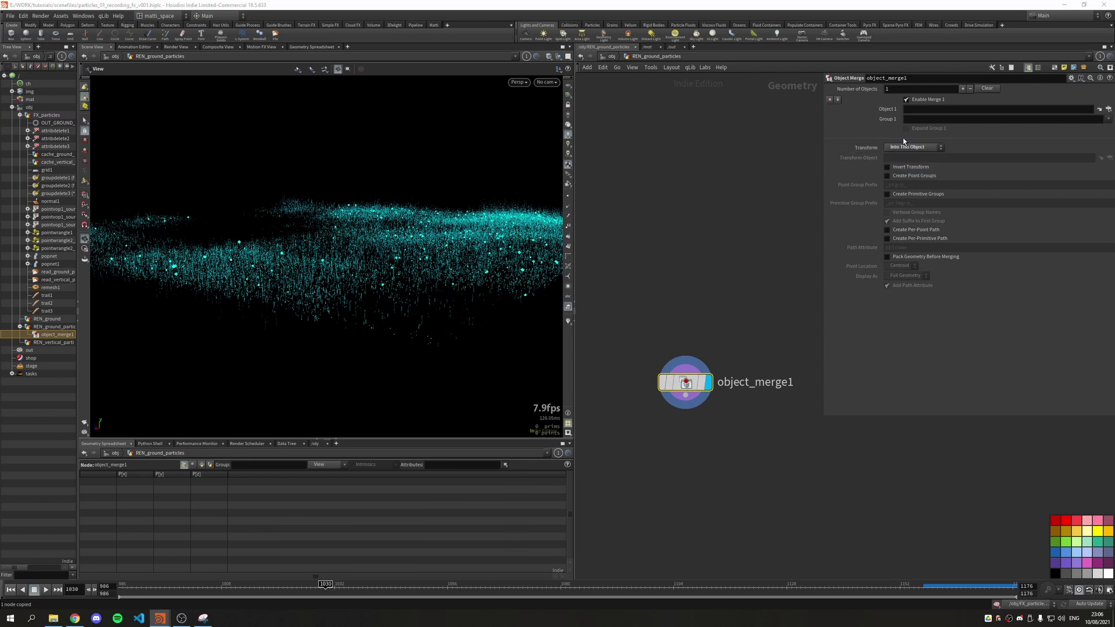
{"action": "left_click", "coordinate": [916, 111]}
{"action": "key", "text": "ctrl+v"}
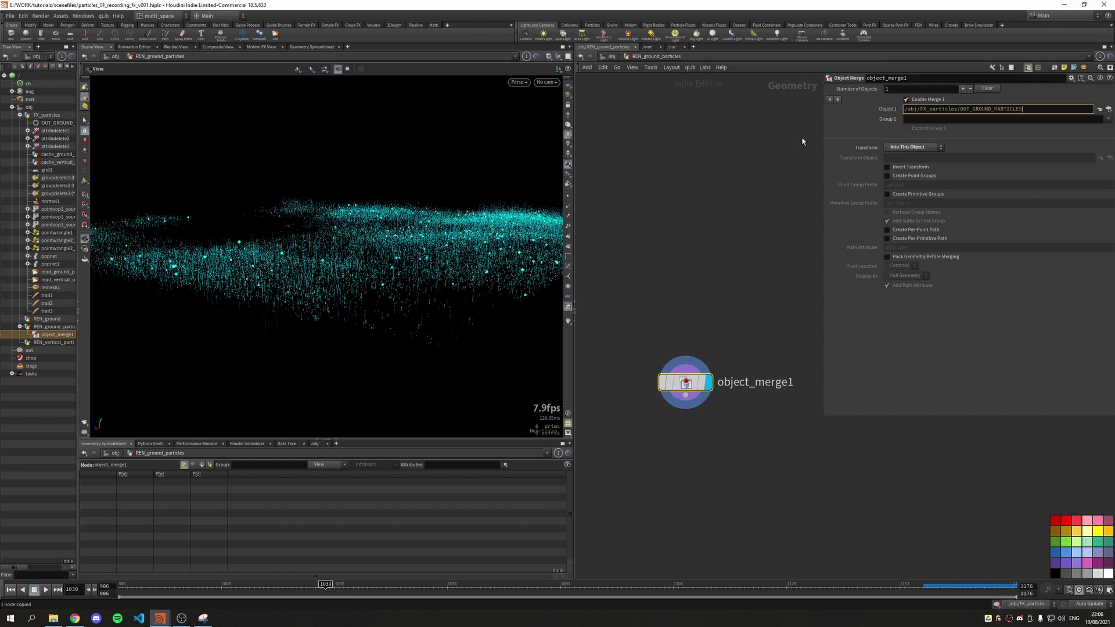
{"action": "key", "text": "Return"}
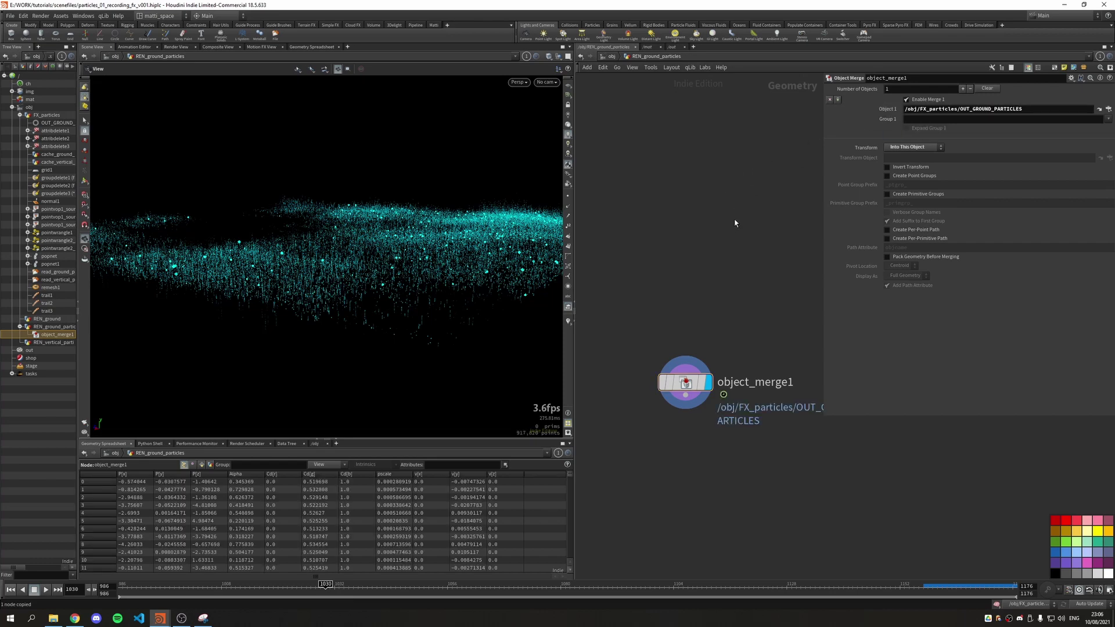
Return to FX_particles and paste a copy of the ground leaders wrangle below read_vertical_particles.
{"action": "left_click", "coordinate": [702, 365]}
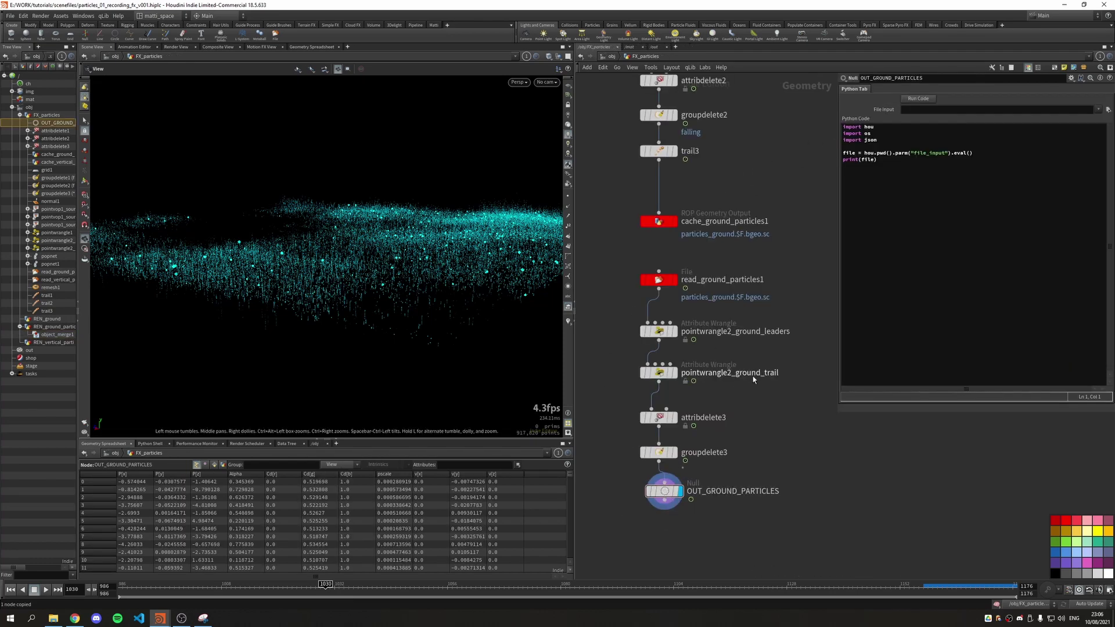
{"action": "scroll", "coordinate": [632, 309], "scroll_direction": "down", "scroll_amount": 3}
{"action": "scroll", "coordinate": [680, 390], "scroll_direction": "down", "scroll_amount": 3}
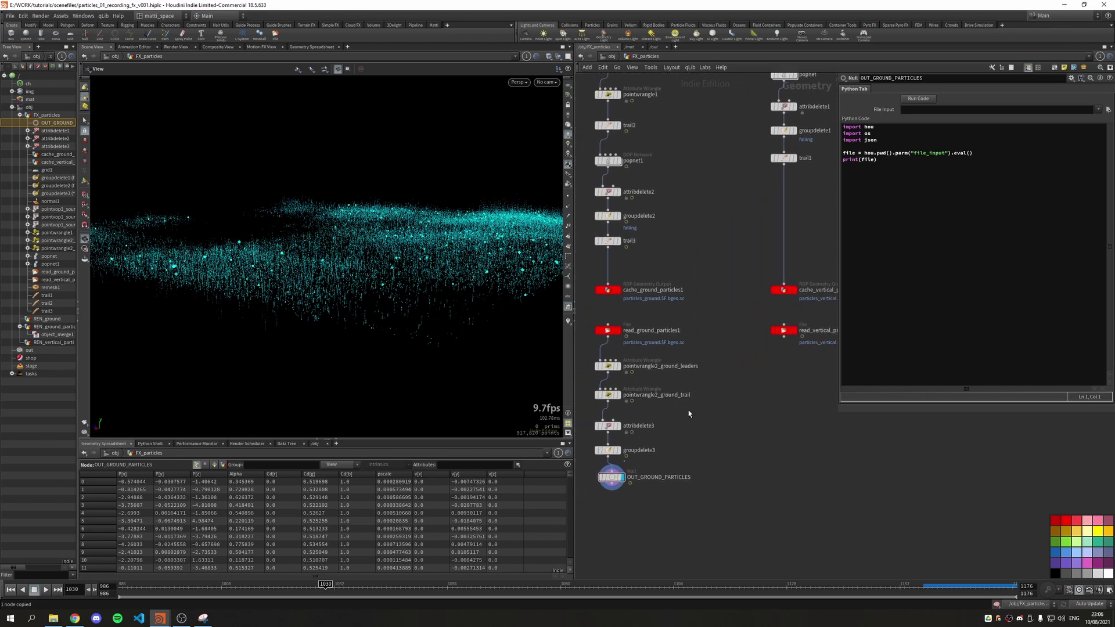
{"action": "key", "text": "ctrl+v"}
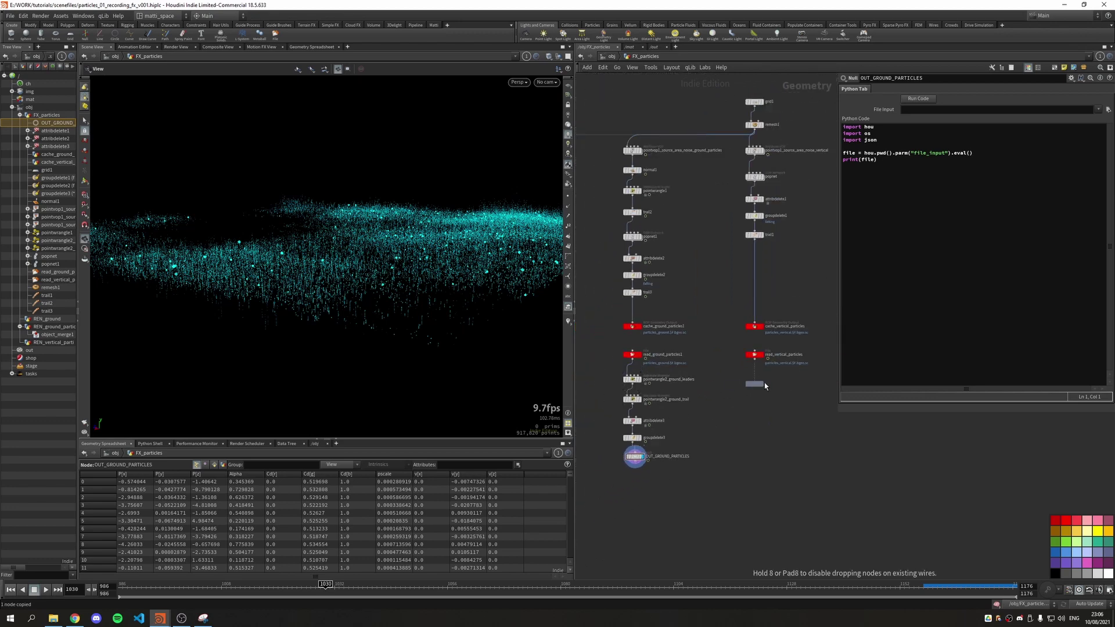
{"action": "left_click", "coordinate": [766, 387]}
{"action": "scroll", "coordinate": [765, 386], "scroll_direction": "up", "scroll_amount": 5}
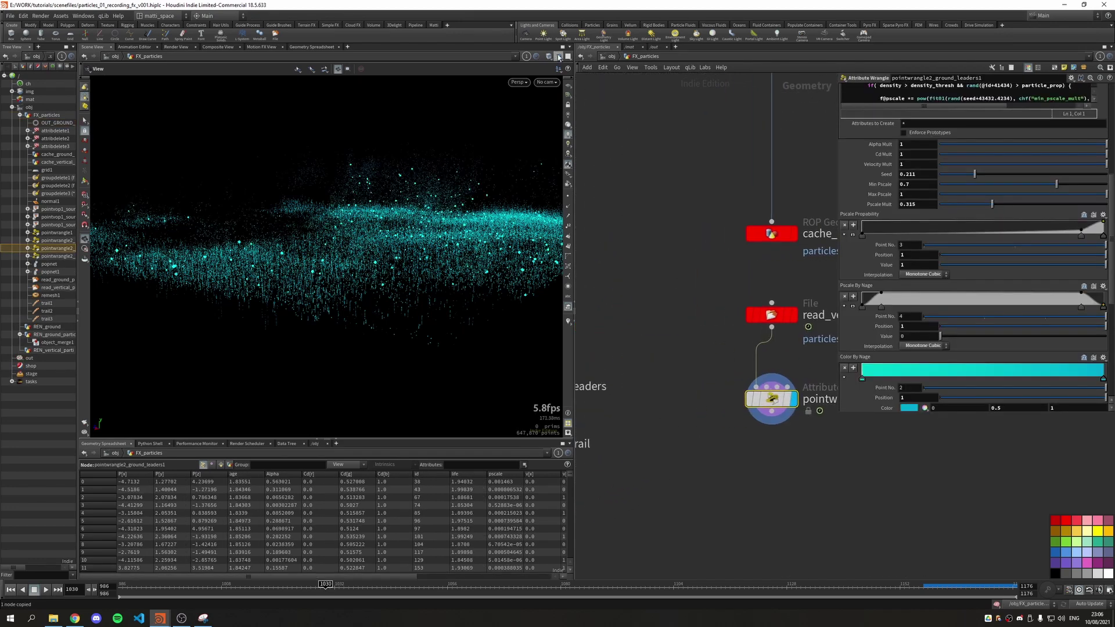
Set the pasted wrangle's Pscale Mult to 0.35 and Min Pscale to 0.5, and move its Pscale Propability ramp's middle point to about 0.69.
{"action": "scroll", "coordinate": [863, 388], "scroll_direction": "up", "scroll_amount": 5}
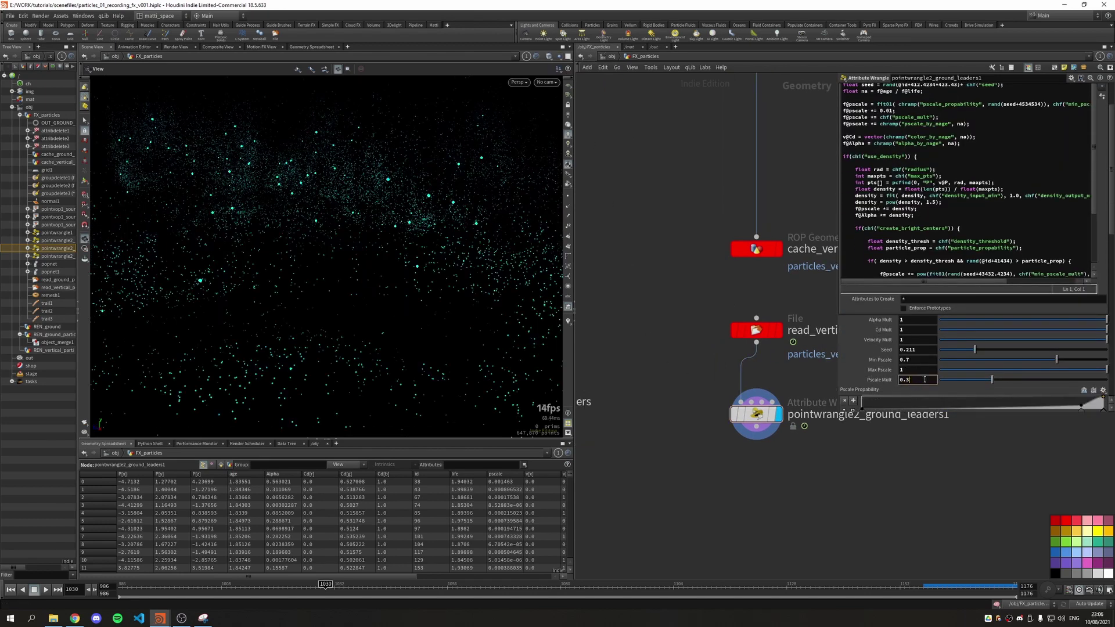
{"action": "type", "text": "5"}
{"action": "key", "text": "Return"}
{"action": "left_click", "coordinate": [918, 360]}
{"action": "type", "text": "0.5"}
{"action": "key", "text": "Return"}
{"action": "left_click_drag", "start_coordinate": [1082, 405], "coordinate": [1053, 384]}
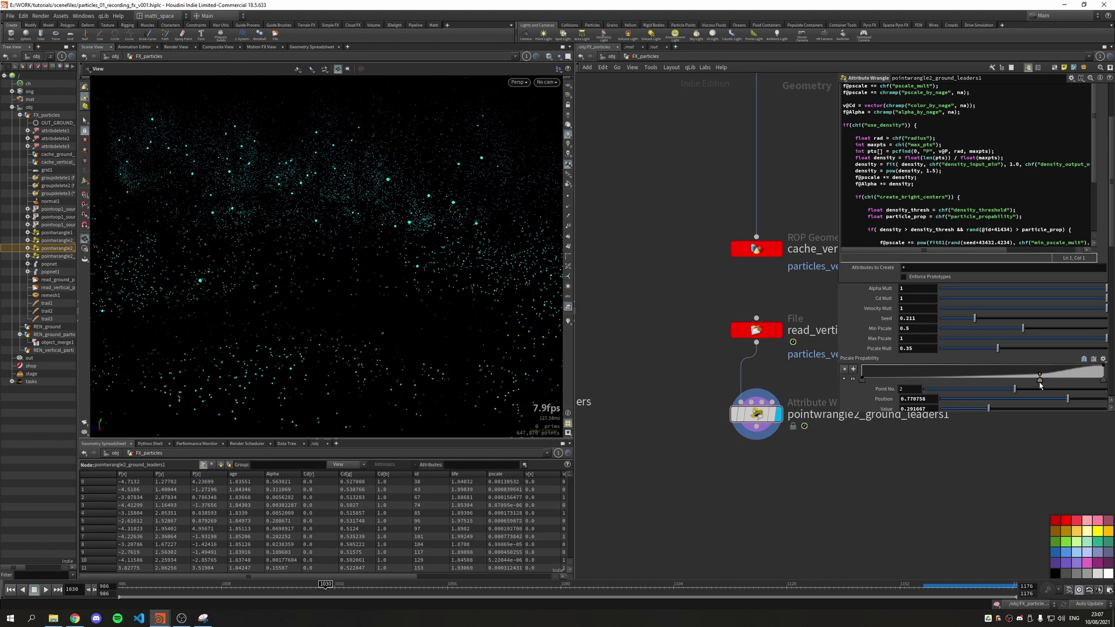
Set Max Pscale Mult to 2, Max Pts to 50 and Density Output Min to about 0.708, and increase the density Radius.
{"action": "scroll", "coordinate": [870, 364], "scroll_direction": "down", "scroll_amount": 5}
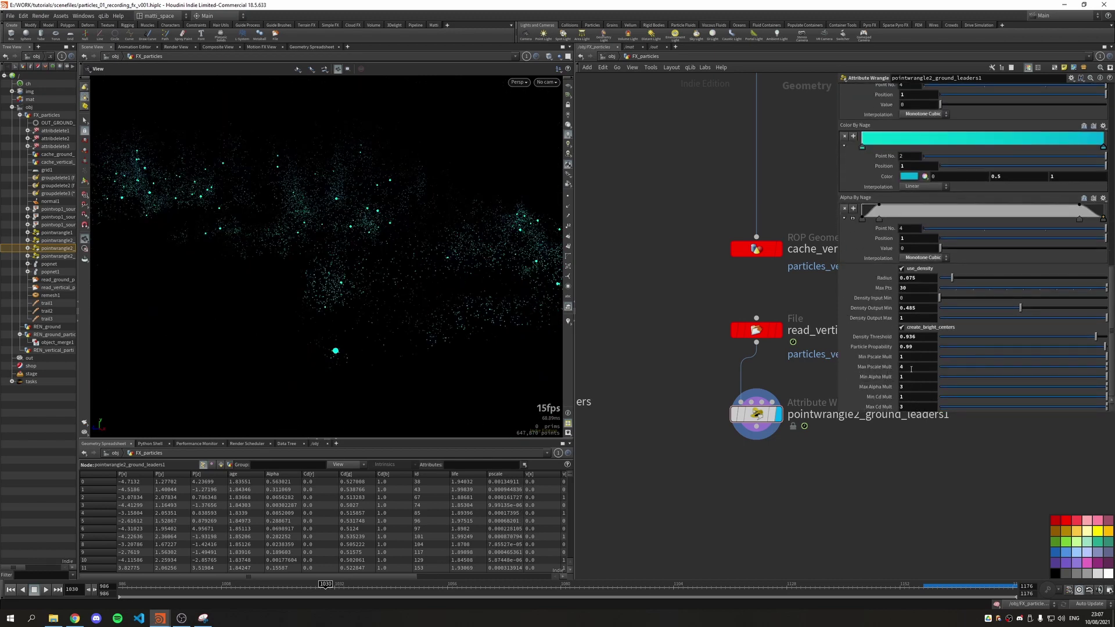
{"action": "type", "text": "2"}
{"action": "key", "text": "Return"}
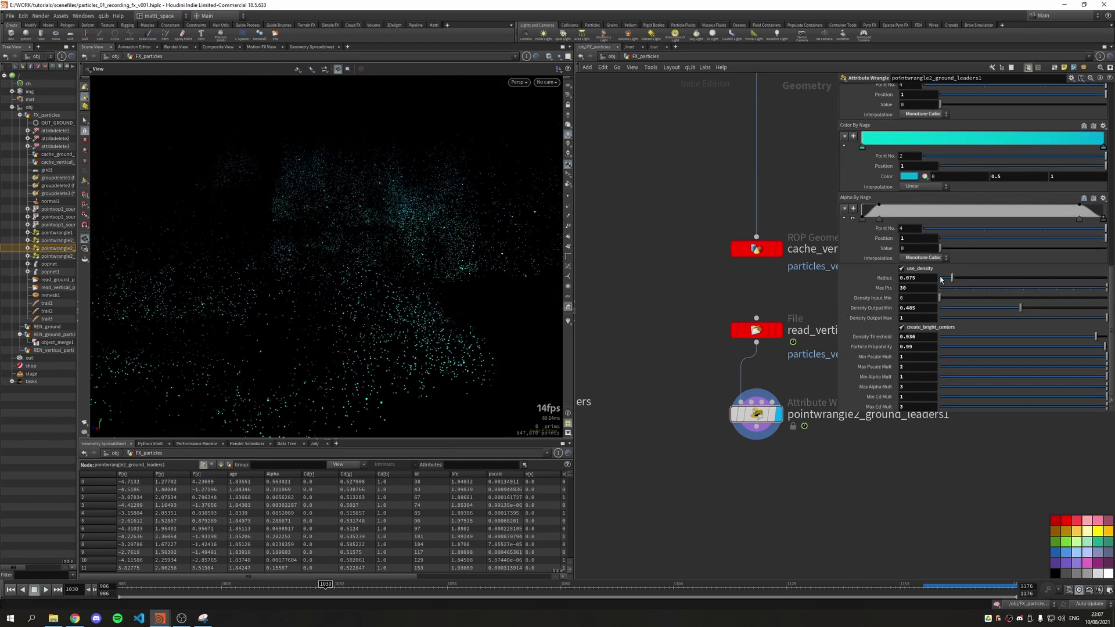
{"action": "left_click_drag", "start_coordinate": [971, 288], "coordinate": [1057, 308]}
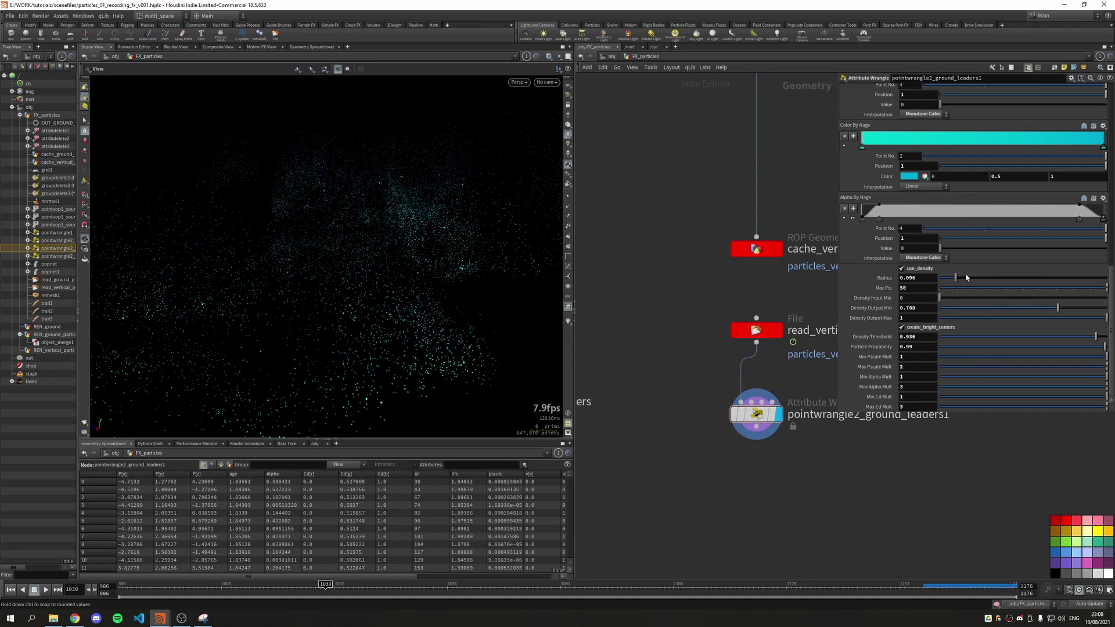
{"action": "left_click_drag", "start_coordinate": [967, 278], "coordinate": [971, 278]}
Set the vertical particles wrangle's Seed to about 0.508 and show the ground trail wrangle's parameters.
{"action": "scroll", "coordinate": [913, 314], "scroll_direction": "up", "scroll_amount": 10}
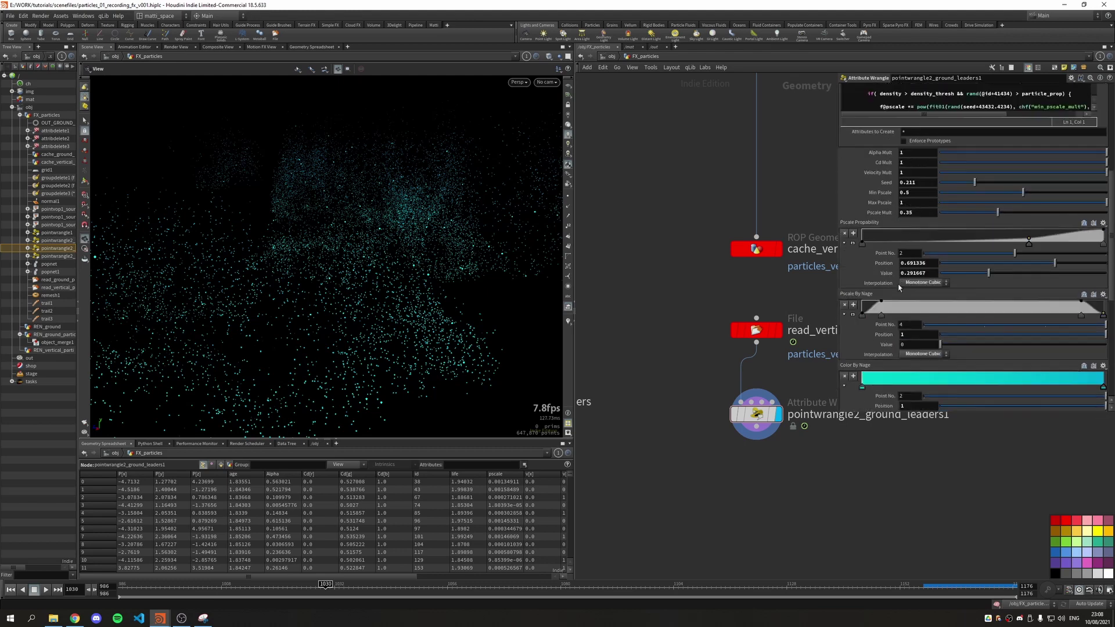
{"action": "scroll", "coordinate": [730, 426], "scroll_direction": "down", "scroll_amount": 5}
{"action": "scroll", "coordinate": [731, 426], "scroll_direction": "up", "scroll_amount": 4}
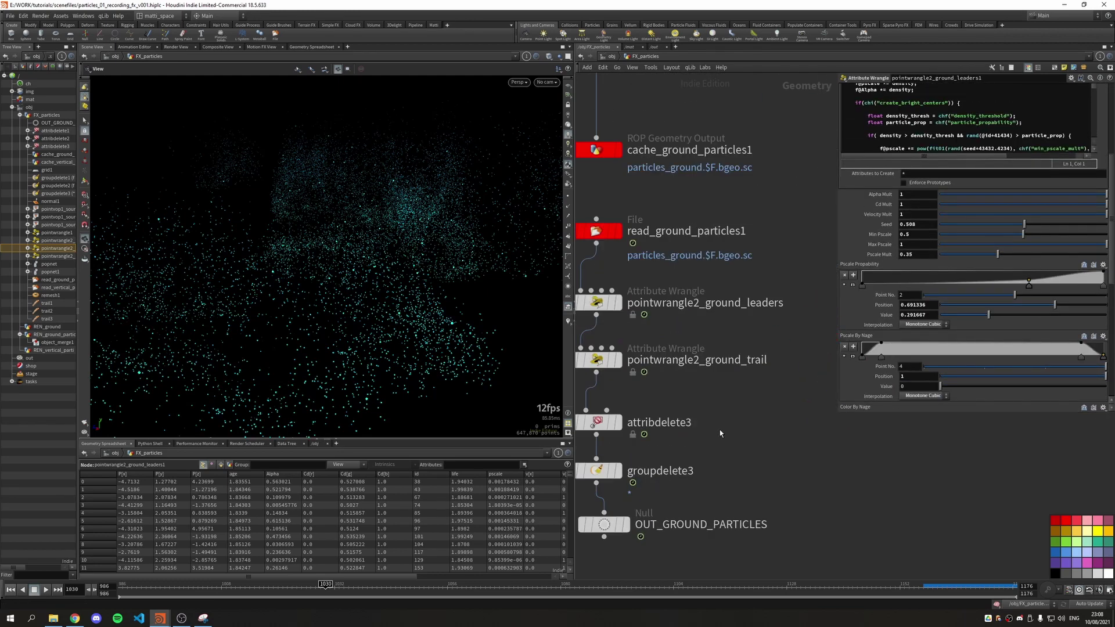
{"action": "mouse_move", "coordinate": [630, 386]}
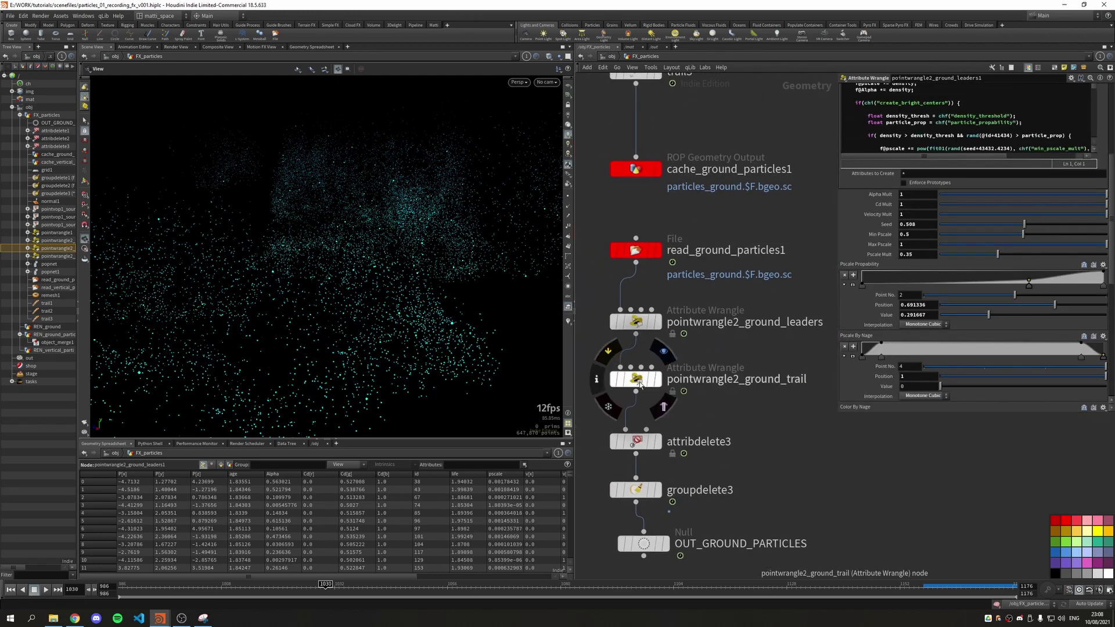
{"action": "left_click", "coordinate": [639, 383]}
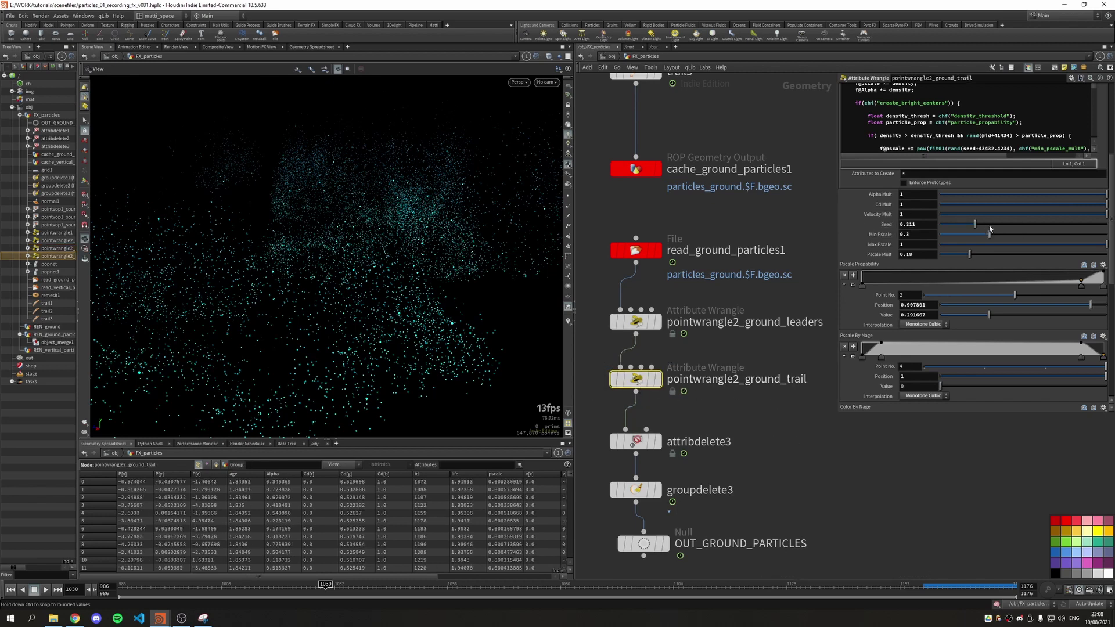
Duplicate the wrangle under read_vertical_particles and rename the original pointwrangle2_vertical_leaders.
{"action": "middle_click_drag", "start_coordinate": [639, 381], "coordinate": [675, 408]}
{"action": "left_click", "coordinate": [675, 406]}
{"action": "left_click_drag", "start_coordinate": [676, 407], "coordinate": [679, 460], "text": "alt"}
{"action": "double_click", "coordinate": [755, 404]}
{"action": "left_click_drag", "start_coordinate": [803, 404], "coordinate": [753, 410]}
{"action": "type", "text": "vertica"}
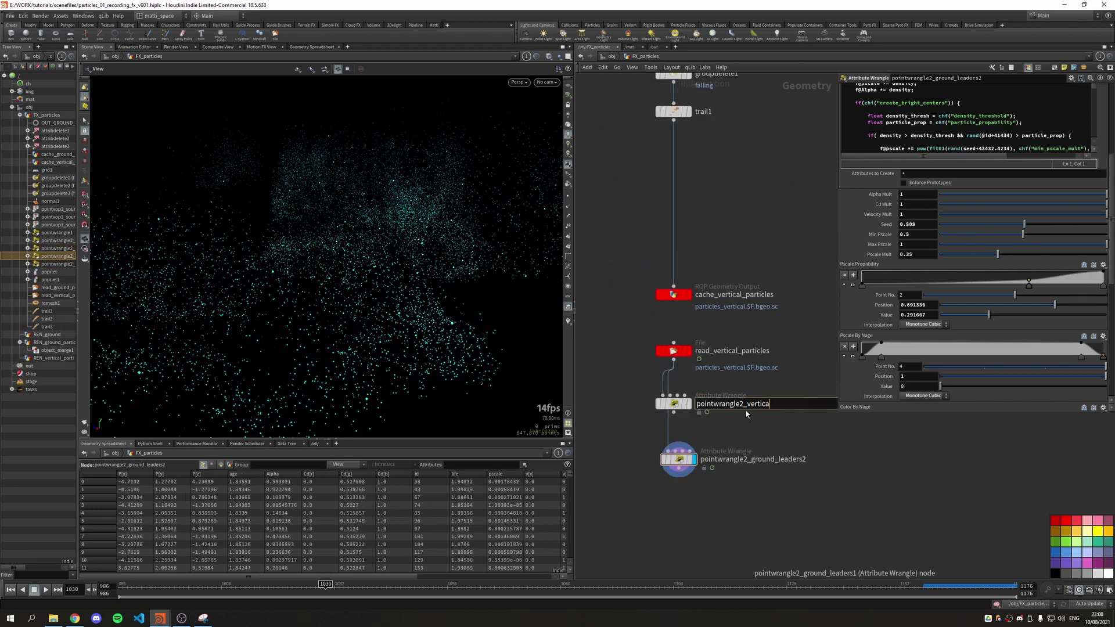
{"action": "type", "text": "l_leaders"}
{"action": "key", "text": "Return"}
Align the duplicated wrangle under the vertical leaders wrangle, rename it pointwrangle2_vertical_trail and set its group to stream_trail.
{"action": "left_click_drag", "start_coordinate": [678, 459], "coordinate": [674, 458]}
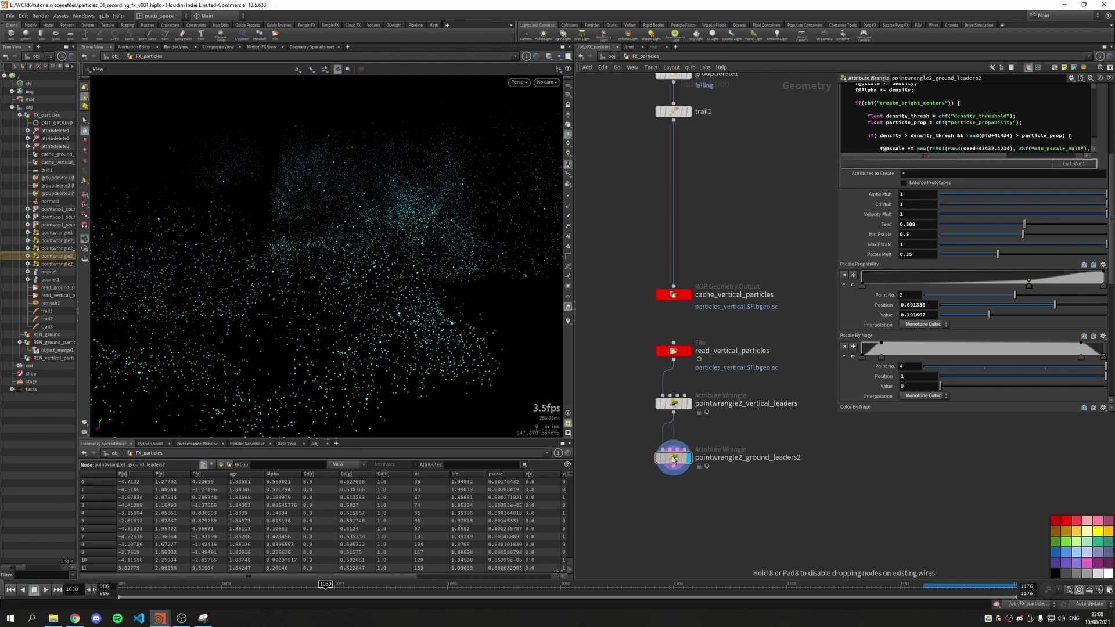
{"action": "double_click", "coordinate": [772, 457]}
{"action": "type", "text": "vertical_trail"}
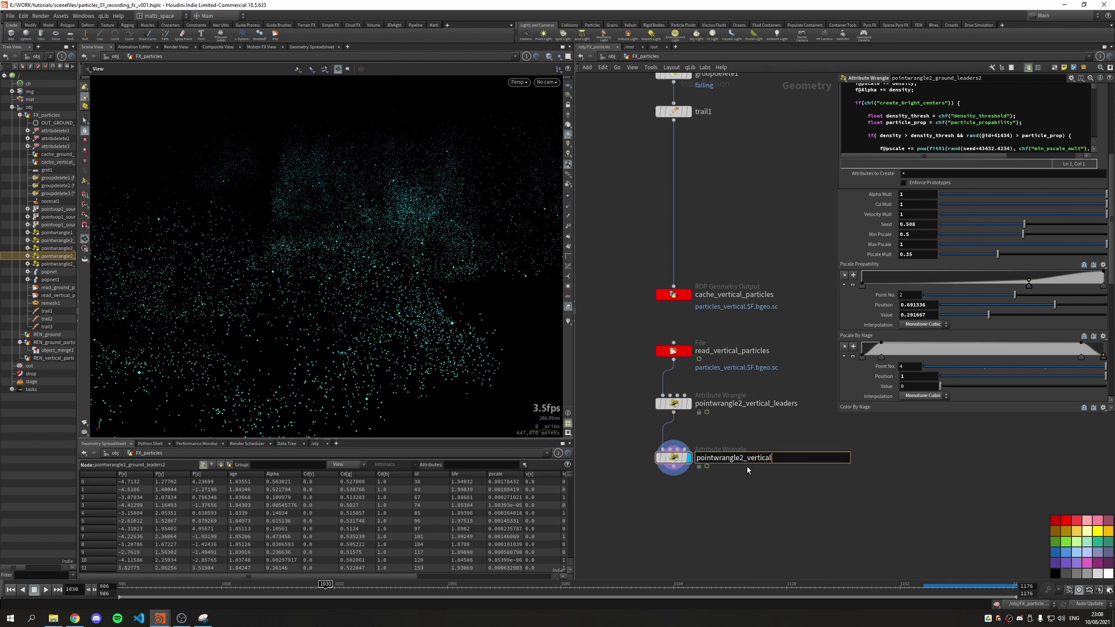
{"action": "key", "text": "Return"}
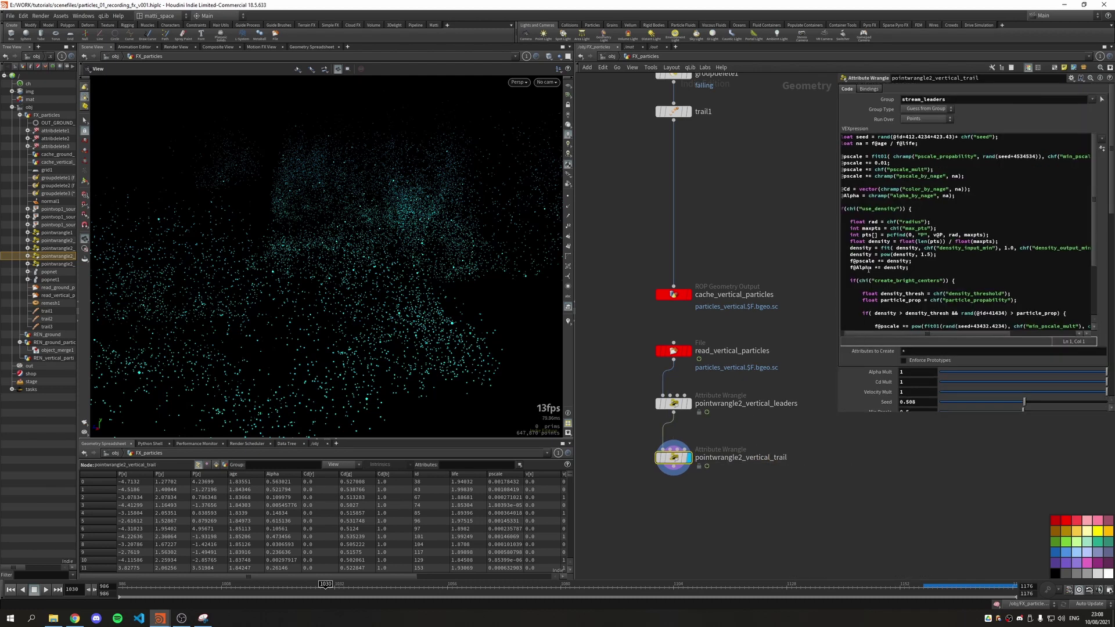
{"action": "double_click", "coordinate": [961, 99]}
{"action": "type", "text": "stream_trail"}
{"action": "key", "text": "Return"}
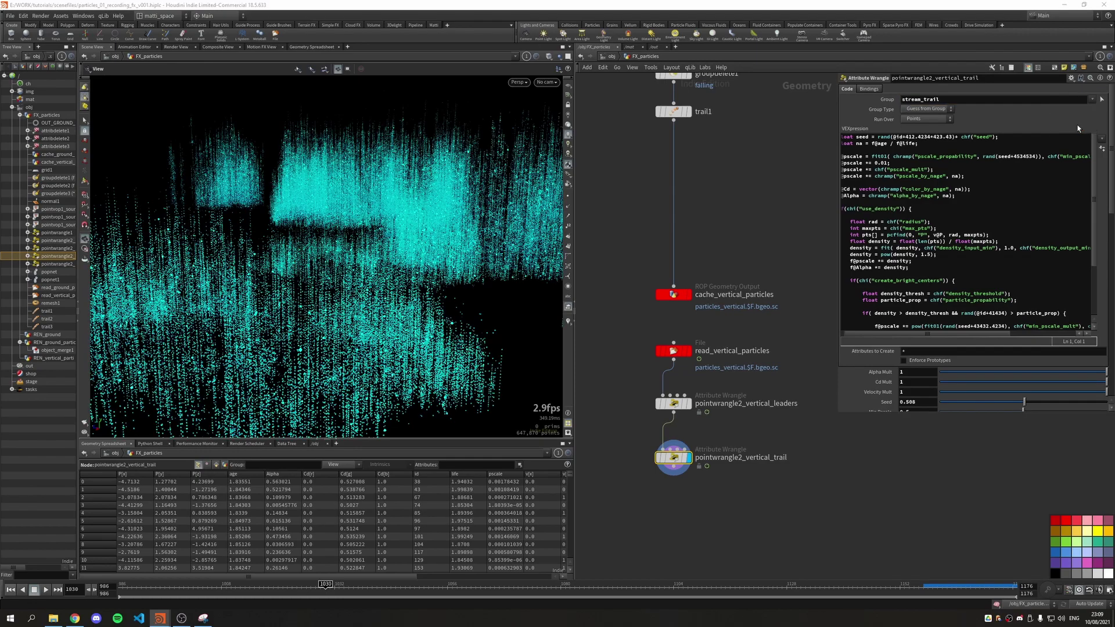
Set the vertical trail wrangle's Pscale Mult to 0.13.
{"action": "scroll", "coordinate": [941, 261], "scroll_direction": "down", "scroll_amount": 3}
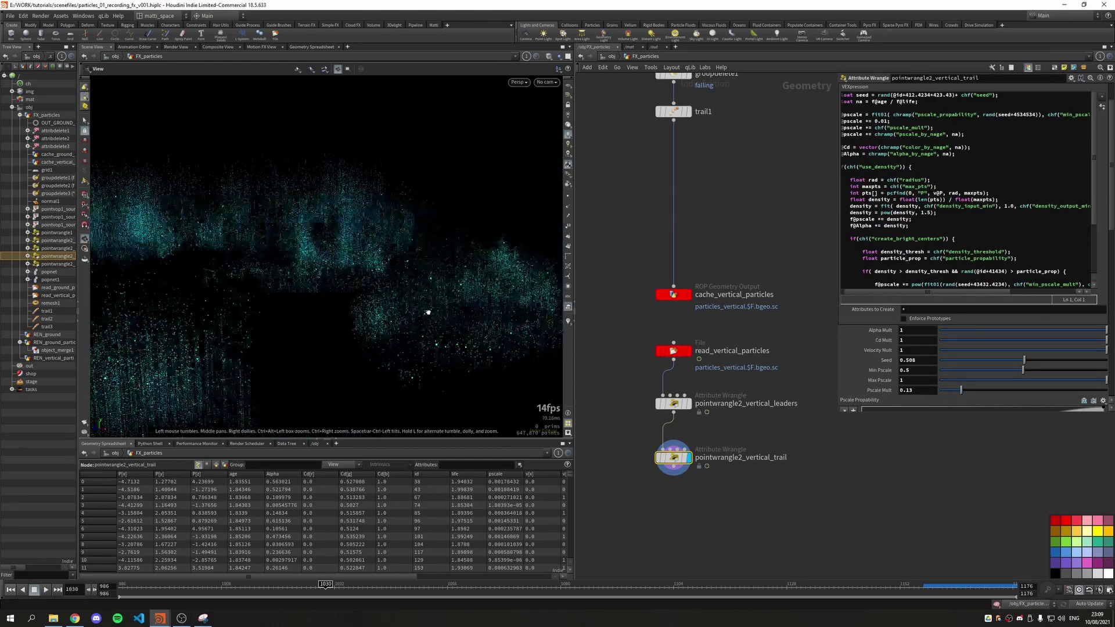
{"action": "left_click", "coordinate": [905, 388]}
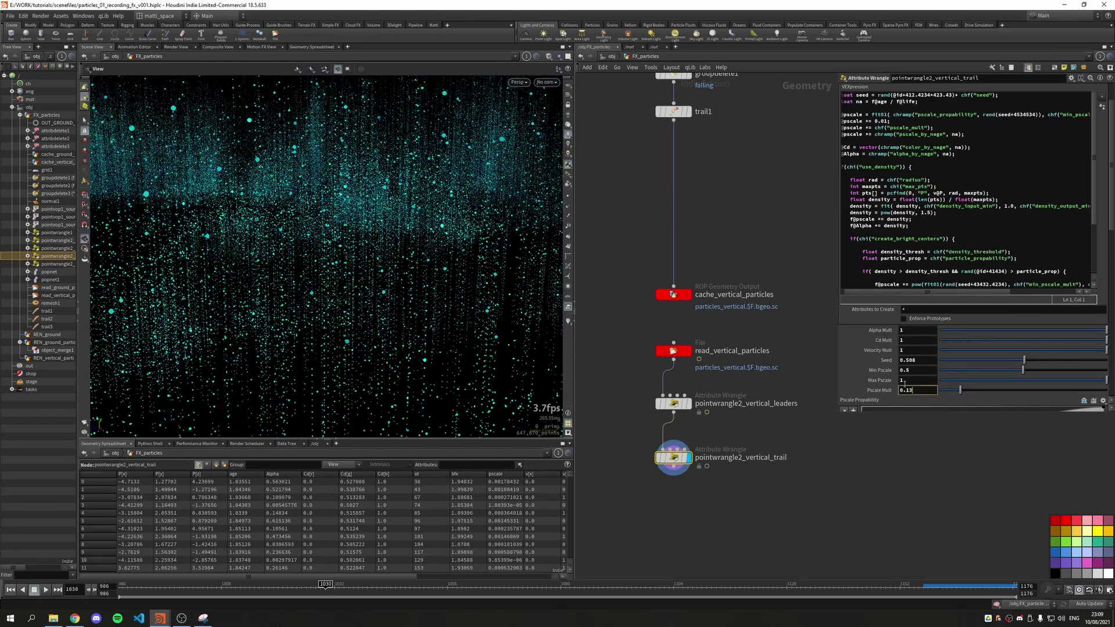
{"action": "scroll", "coordinate": [976, 261], "scroll_direction": "down", "scroll_amount": 10}
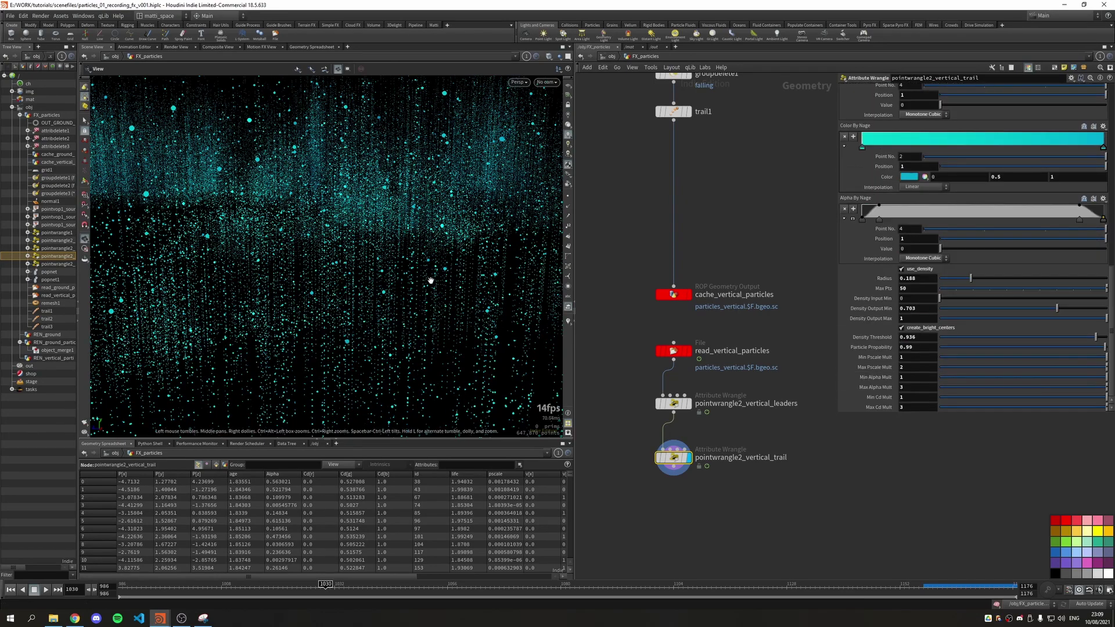
Set the vertical trail's density Radius to about 0.091, Density Output Min to about 0.745 and Max Pscale Mult to 3.
{"action": "type", "text": "6"}
{"action": "key", "text": "Return"}
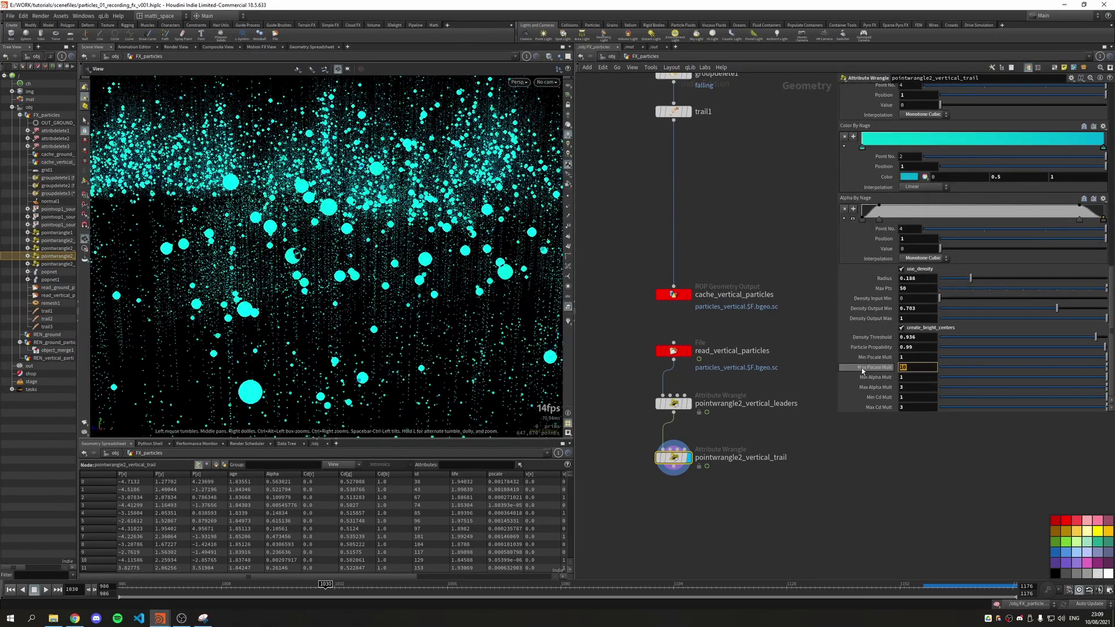
{"action": "left_click_drag", "start_coordinate": [957, 282], "coordinate": [954, 279]}
{"action": "mouse_move", "coordinate": [1057, 308]}
{"action": "left_mouse_down"}
{"action": "mouse_move", "coordinate": [1072, 311]}
{"action": "mouse_move", "coordinate": [1063, 309]}
{"action": "left_mouse_up"}
{"action": "double_click", "coordinate": [918, 367]}
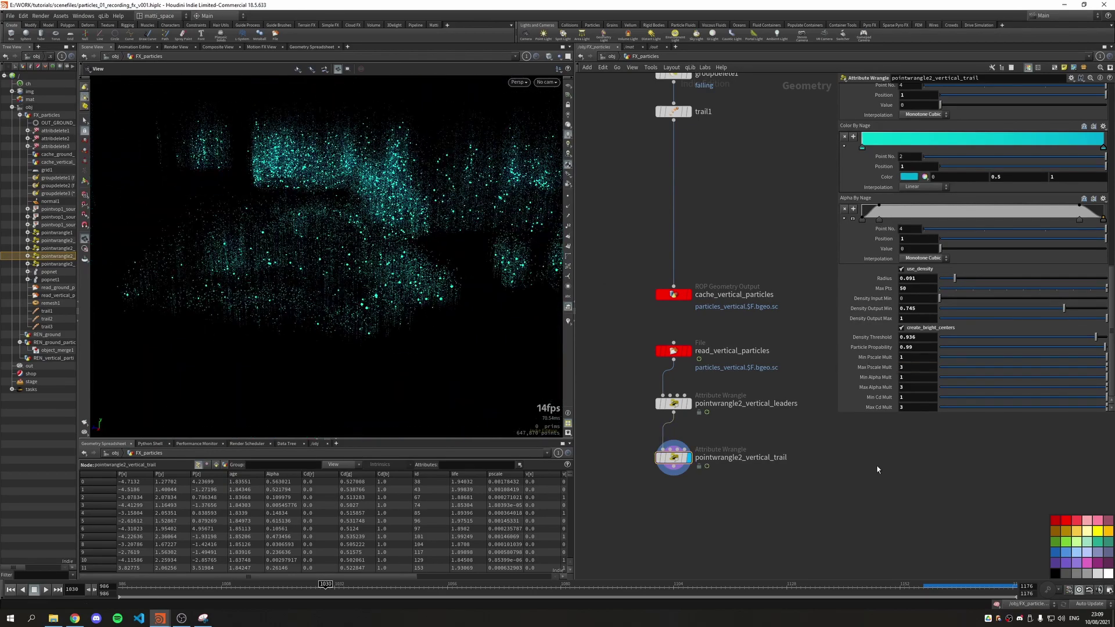
{"action": "type", "text": "3"}
{"action": "key", "text": "Return"}
{"action": "left_click_drag", "start_coordinate": [325, 261], "coordinate": [321, 312]}
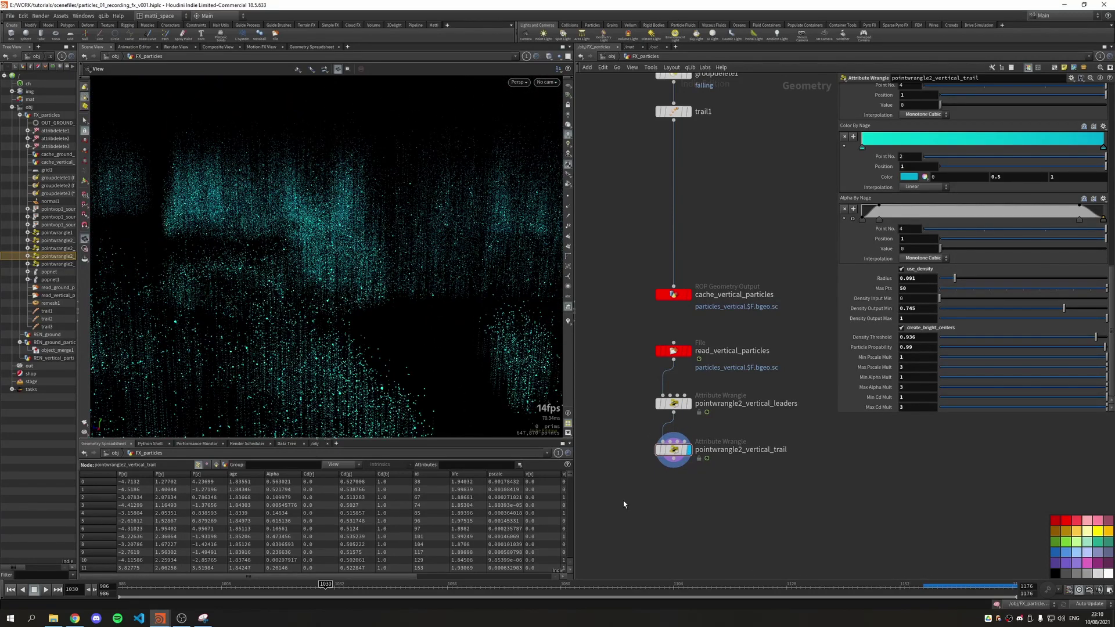
Duplicate the vertical trail wrangle below itself, rename the copy pointwrangle2_vertical_falling and set its group to stream_falling.
{"action": "left_click", "coordinate": [674, 465]}
{"action": "left_click", "coordinate": [676, 505]}
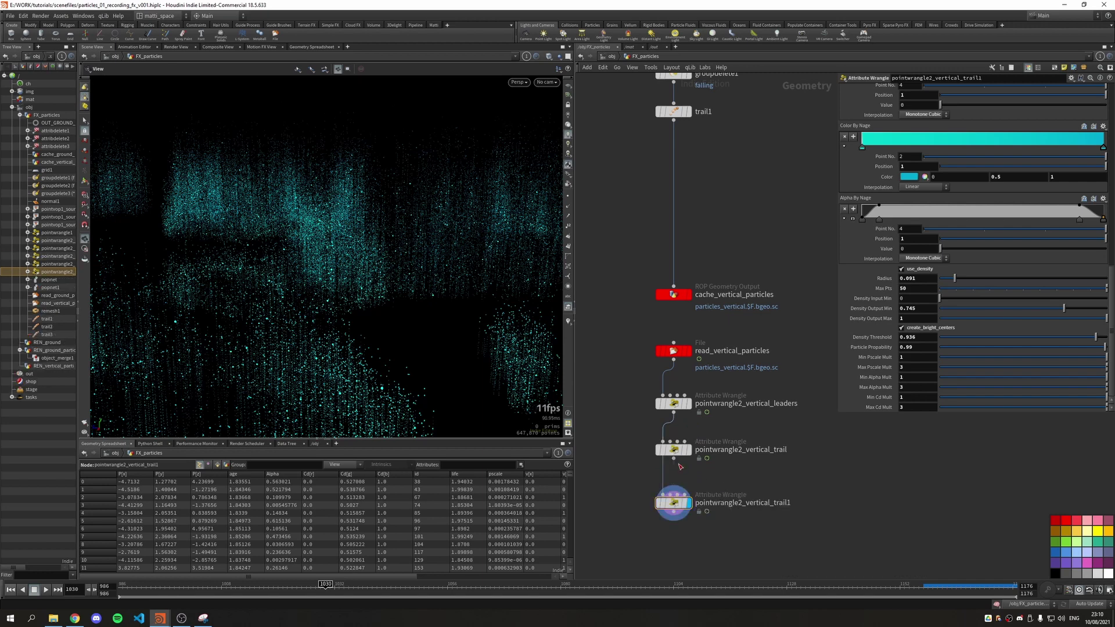
{"action": "scroll", "coordinate": [887, 342], "scroll_direction": "up", "scroll_amount": 5}
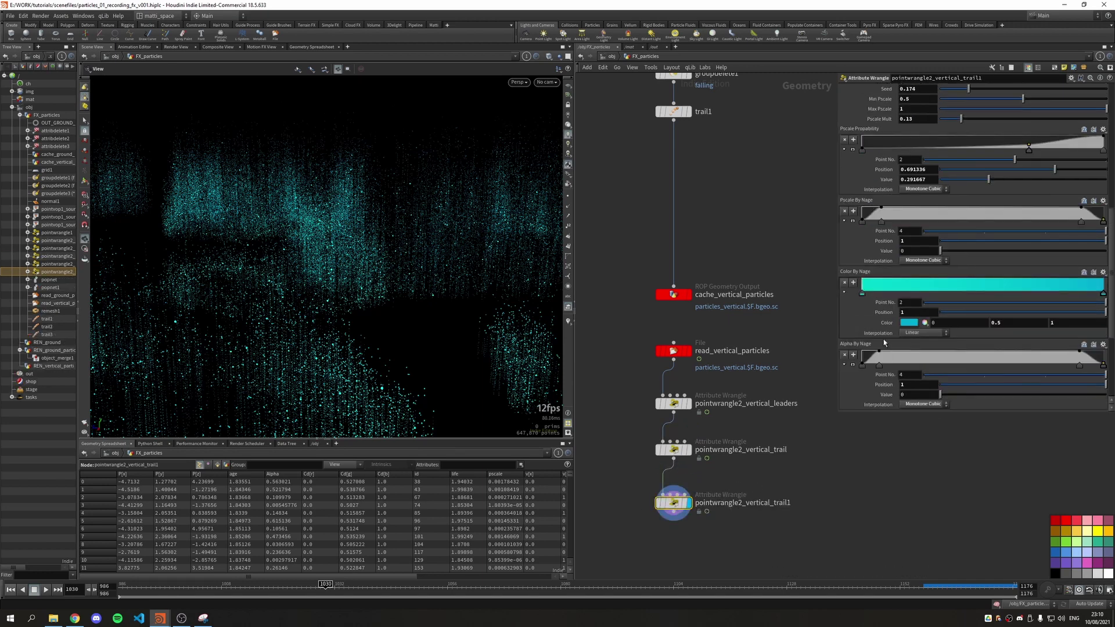
{"action": "scroll", "coordinate": [885, 343], "scroll_direction": "up", "scroll_amount": 5}
{"action": "double_click", "coordinate": [795, 507]}
{"action": "type", "text": "falling"}
{"action": "key", "text": "Return"}
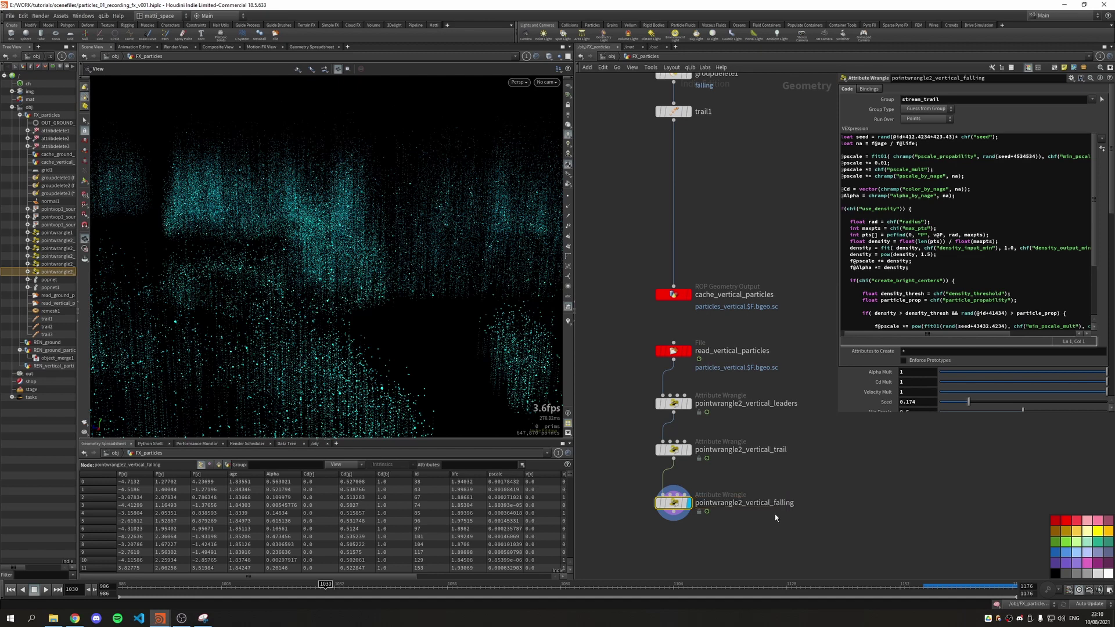
{"action": "left_click", "coordinate": [1093, 99]}
{"action": "left_click", "coordinate": [1075, 117]}
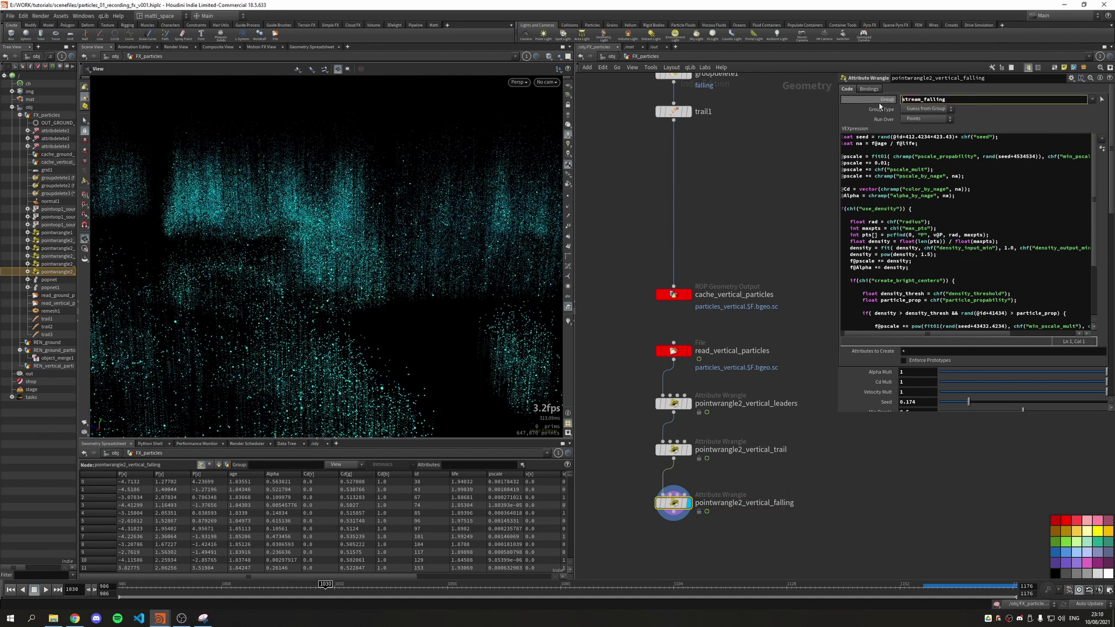
Recolor the falling wrangle's Color By Nage ramp from orange (1, 0.5, 0) to muted tan (about 0.614, 0.395, 0.176).
{"action": "scroll", "coordinate": [959, 262], "scroll_direction": "down", "scroll_amount": 4}
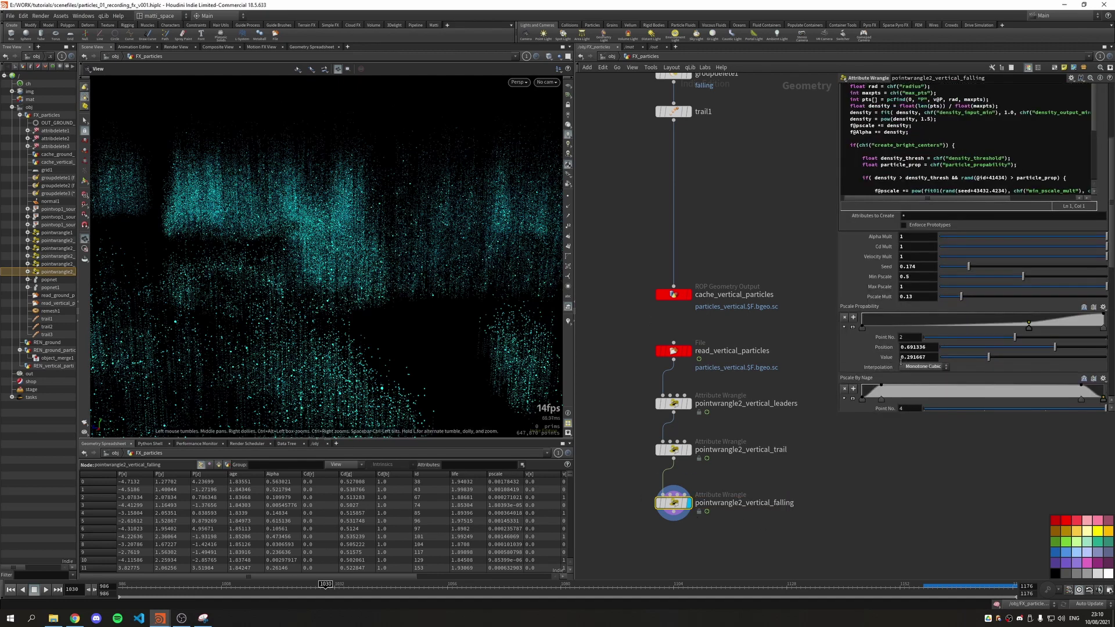
{"action": "scroll", "coordinate": [901, 366], "scroll_direction": "down", "scroll_amount": 2}
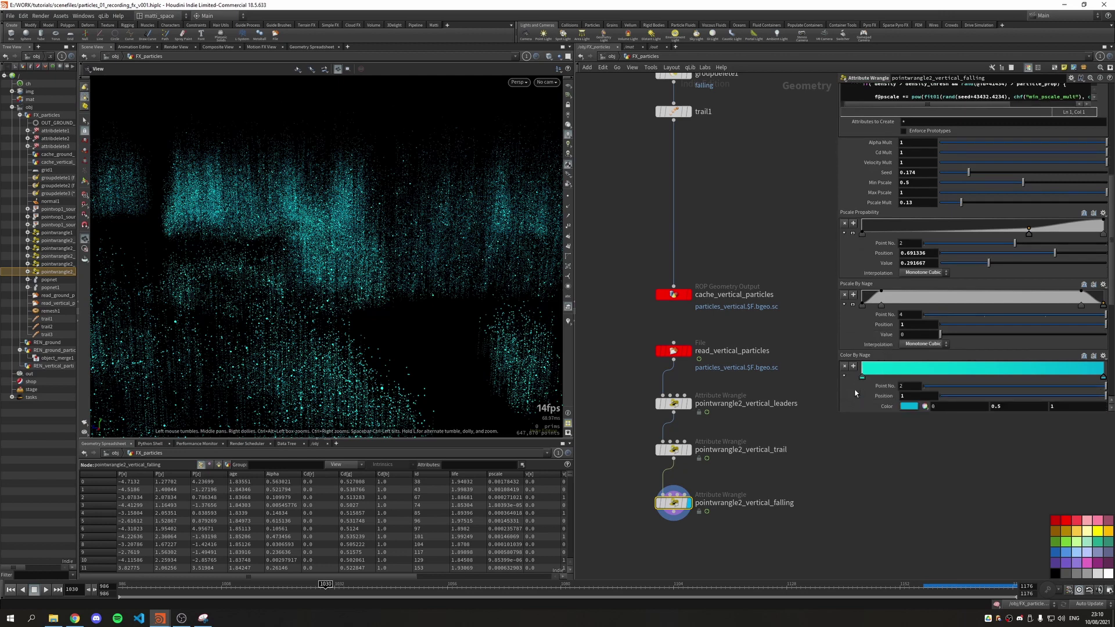
{"action": "double_click", "coordinate": [863, 376]}
{"action": "left_click", "coordinate": [583, 284]}
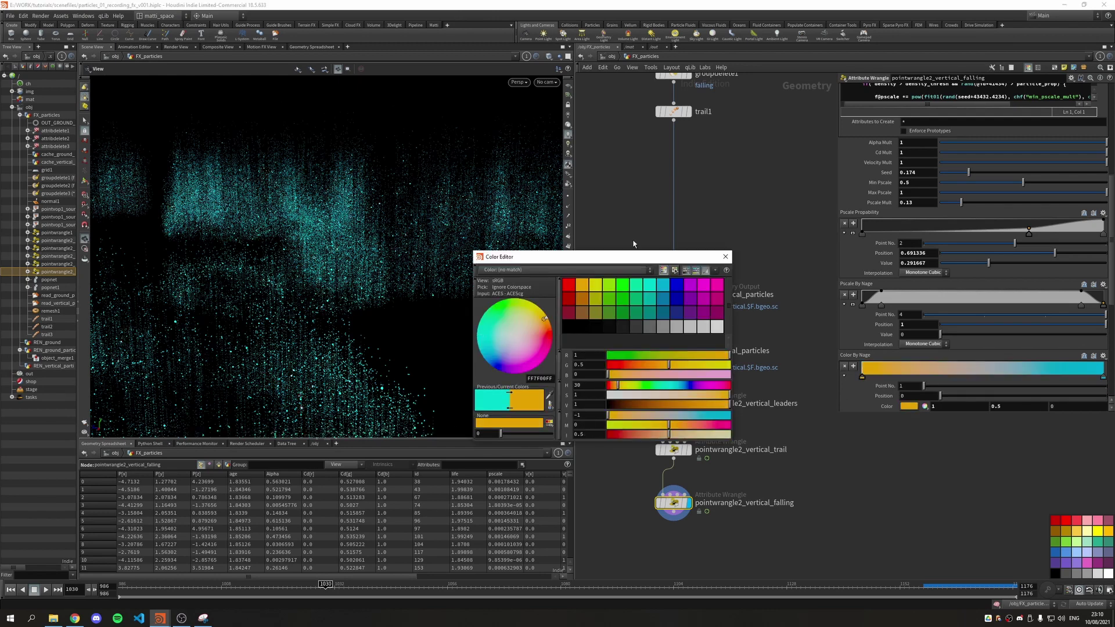
{"action": "left_click", "coordinate": [725, 256]}
{"action": "double_click", "coordinate": [1103, 377]}
{"action": "left_click", "coordinate": [583, 284]}
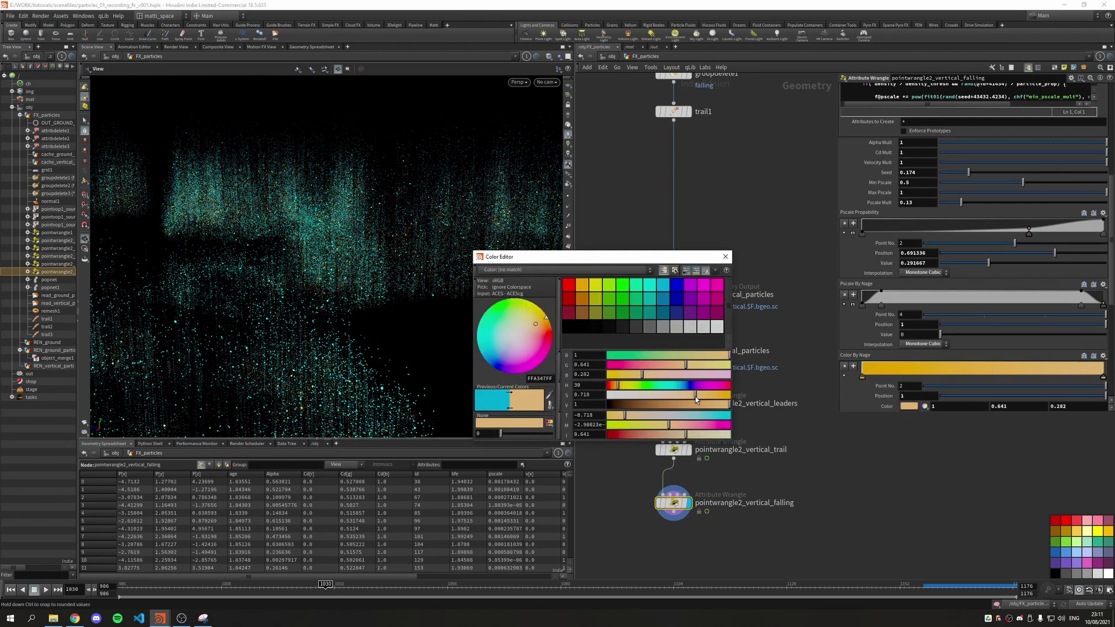
{"action": "left_click_drag", "start_coordinate": [692, 405], "coordinate": [683, 406]}
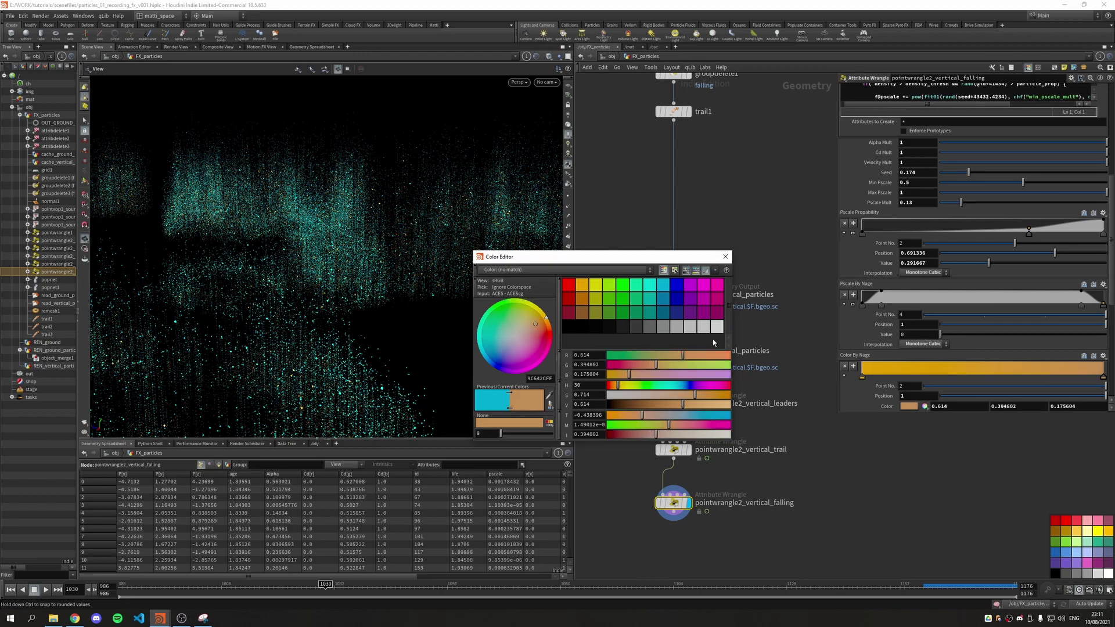
{"action": "left_click", "coordinate": [726, 256]}
Set the falling wrangle's Pscale Mult to 0.15 and move the node closer to the vertical trail wrangle.
{"action": "left_click", "coordinate": [904, 202]}
{"action": "type", "text": "0.1"}
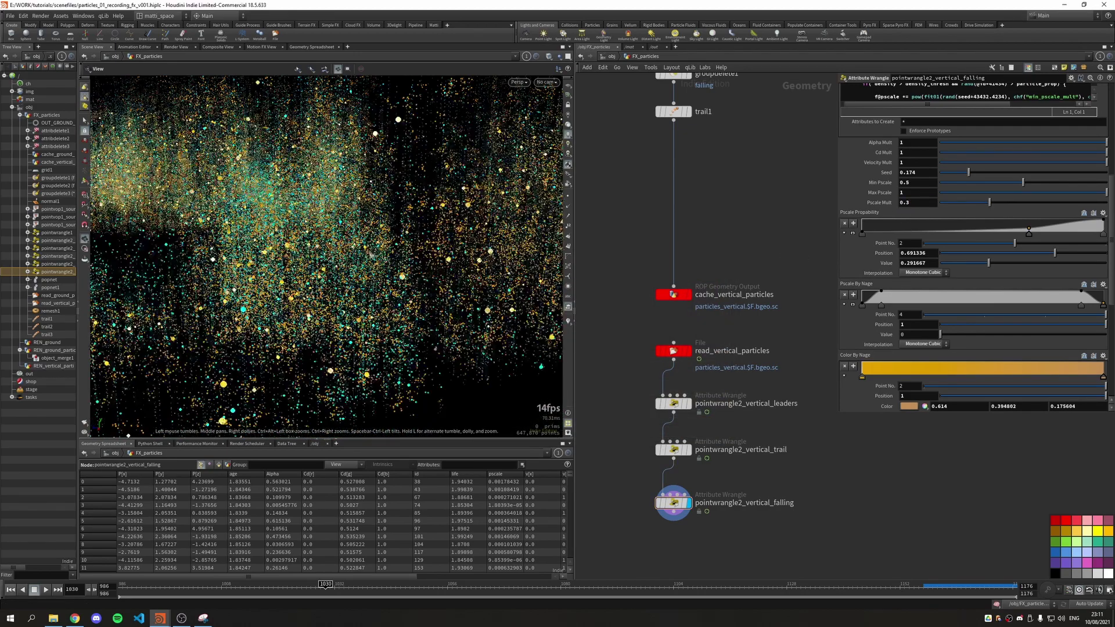
{"action": "type", "text": "5"}
{"action": "key", "text": "Return"}
{"action": "left_click_drag", "start_coordinate": [674, 503], "coordinate": [674, 493]}
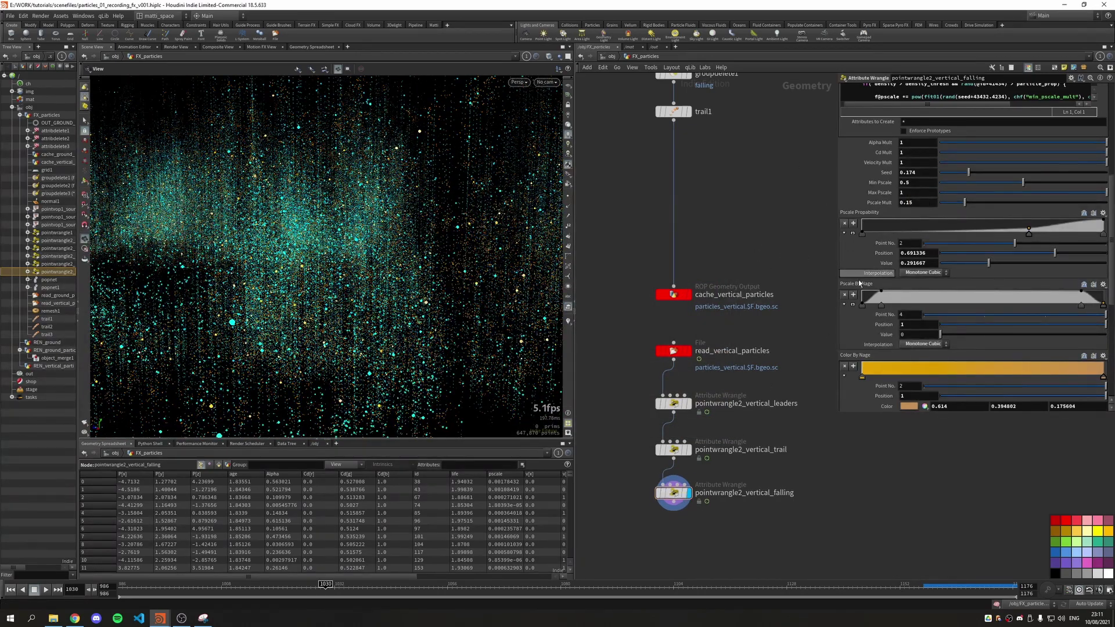
Copy the ground branch's attribute delete, group delete and output null, and connect the copies below the vertical falling wrangle.
{"action": "scroll", "coordinate": [976, 261], "scroll_direction": "down", "scroll_amount": 5}
{"action": "left_click_drag", "start_coordinate": [360, 273], "coordinate": [316, 291]}
{"action": "scroll", "coordinate": [685, 465], "scroll_direction": "down", "scroll_amount": 5}
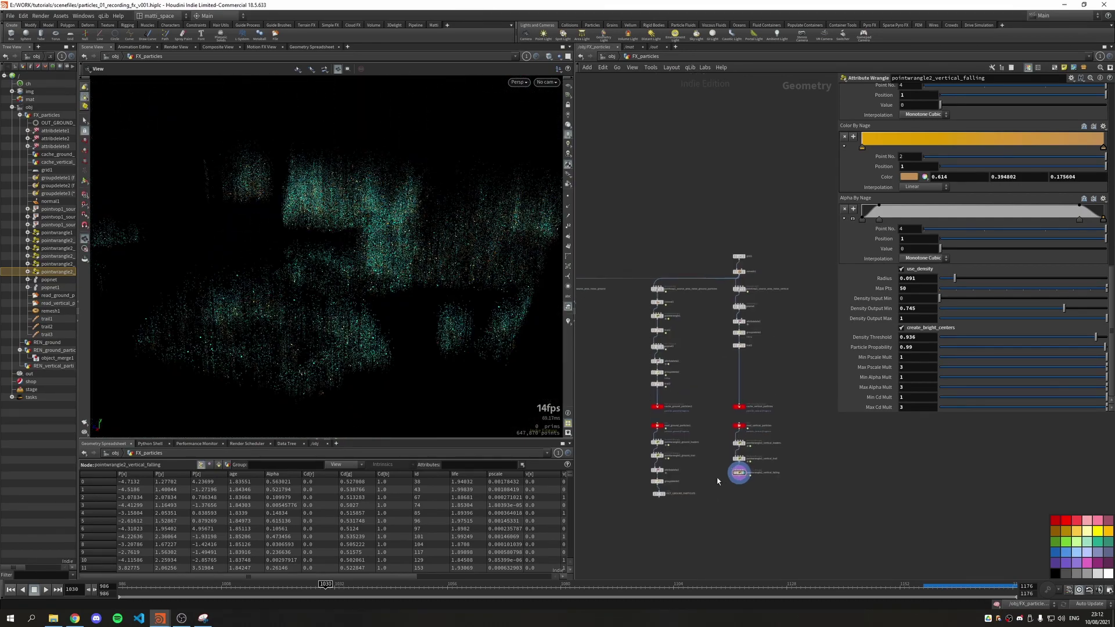
{"action": "scroll", "coordinate": [685, 500], "scroll_direction": "up", "scroll_amount": 4}
{"action": "left_click_drag", "start_coordinate": [604, 407], "coordinate": [650, 489]}
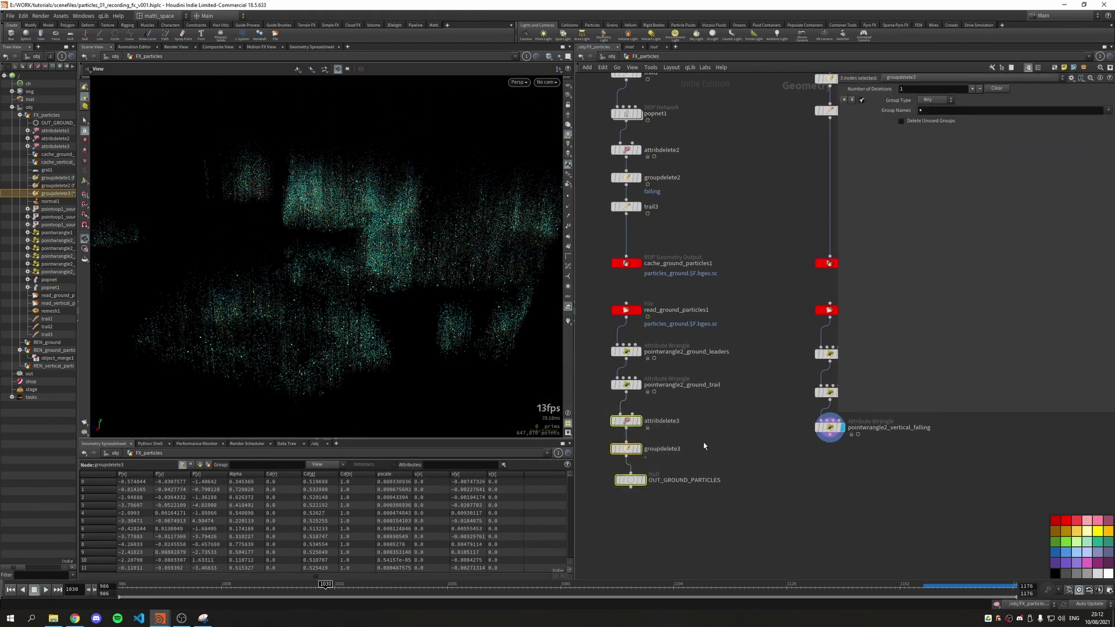
{"action": "key", "text": "ctrl+c"}
{"action": "key", "text": "ctrl+v"}
{"action": "left_click", "coordinate": [825, 466]}
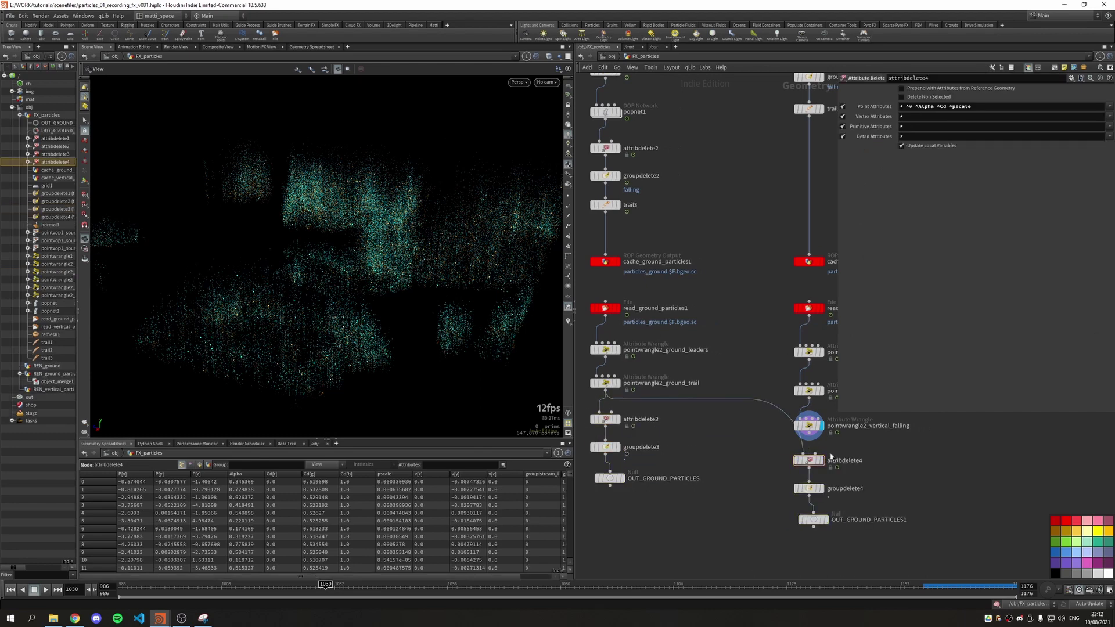
{"action": "left_click_drag", "start_coordinate": [813, 444], "coordinate": [809, 456]}
Rename the vertical branch's pasted output null OUT_VERTICAL_PARTICLES.
{"action": "double_click", "coordinate": [868, 520]}
{"action": "type", "text": "OUT_VERTICAL_PARTICLES"}
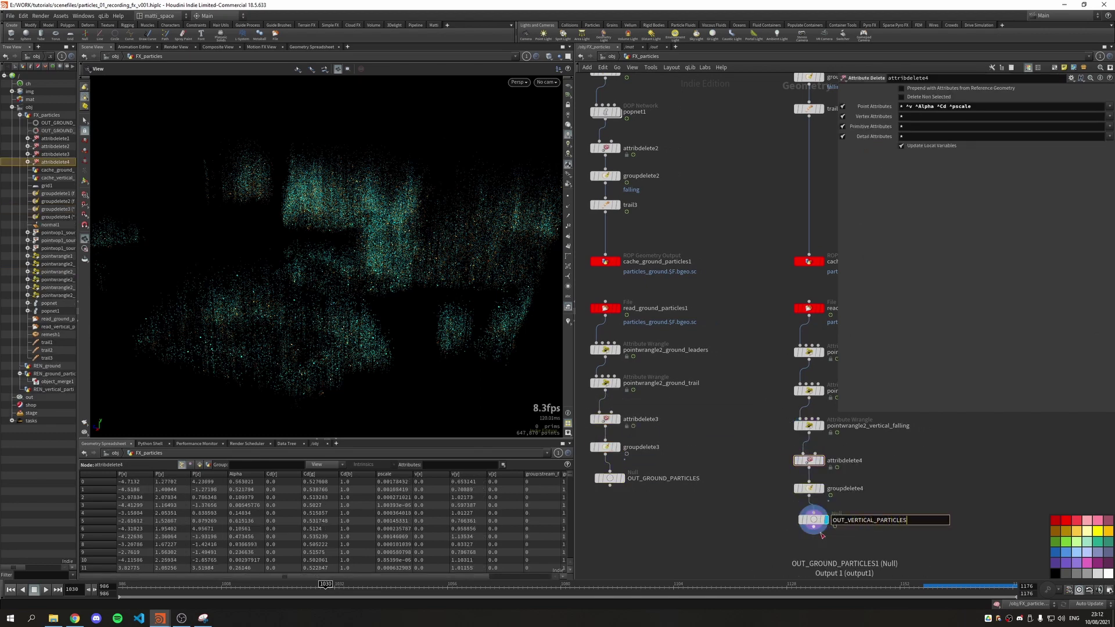
{"action": "key", "text": "Return"}
Bring OUT_VERTICAL_PARTICLES into the REN_vertical_particles object through an Object Merge node.
{"action": "key", "text": "ctrl+c"}
{"action": "key", "text": "u"}
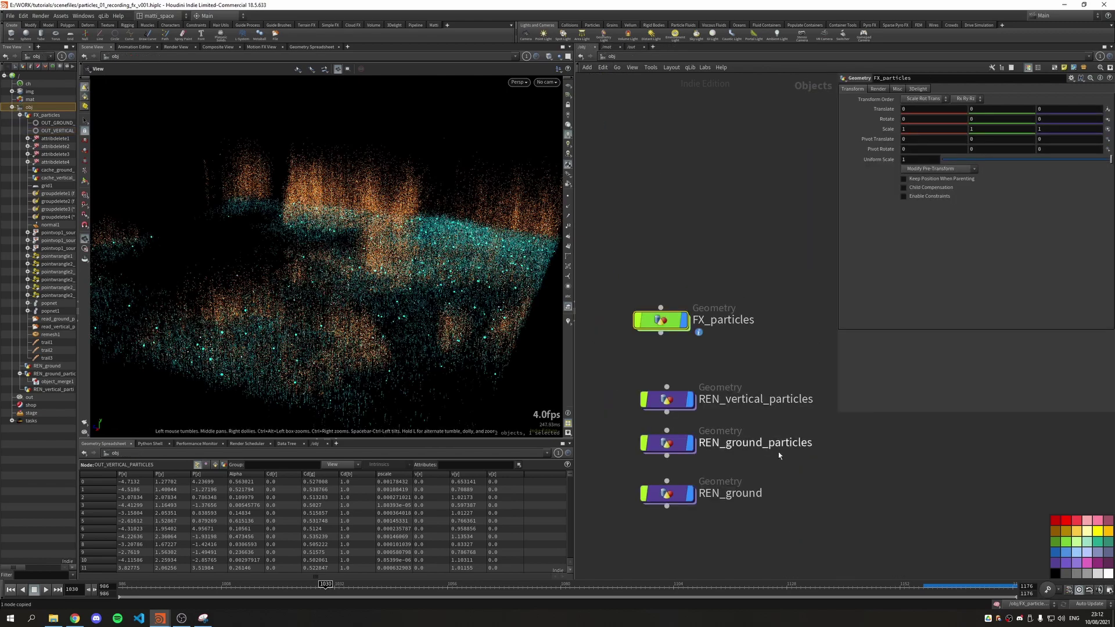
{"action": "double_click", "coordinate": [668, 396]}
{"action": "key", "text": "ctrl+v"}
{"action": "left_click", "coordinate": [687, 374]}
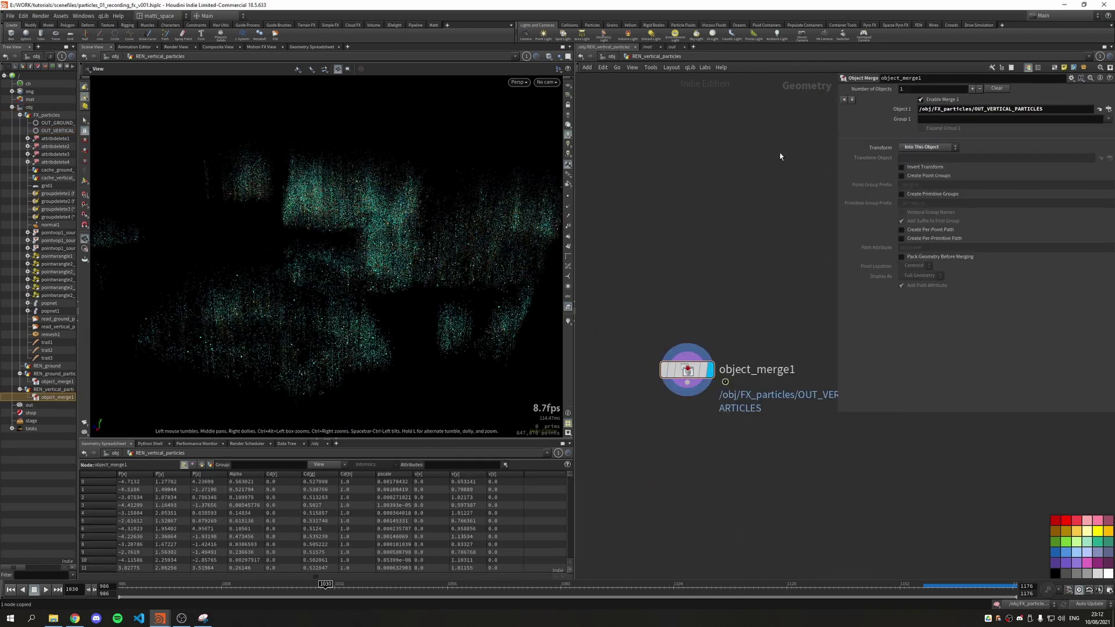
Return to the FX_particles network and view the finished vertical particle branch.
{"action": "key", "text": "u"}
{"action": "left_click_drag", "start_coordinate": [438, 262], "coordinate": [399, 256]}
{"action": "double_click", "coordinate": [661, 321]}
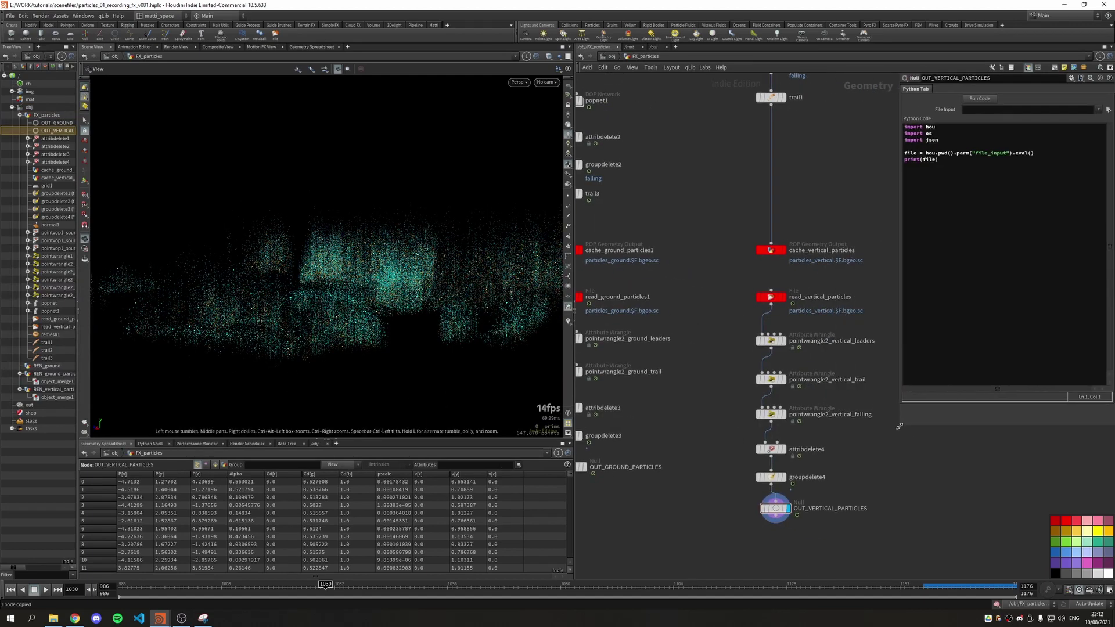
{"action": "middle_click_drag", "start_coordinate": [866, 444], "coordinate": [849, 427]}
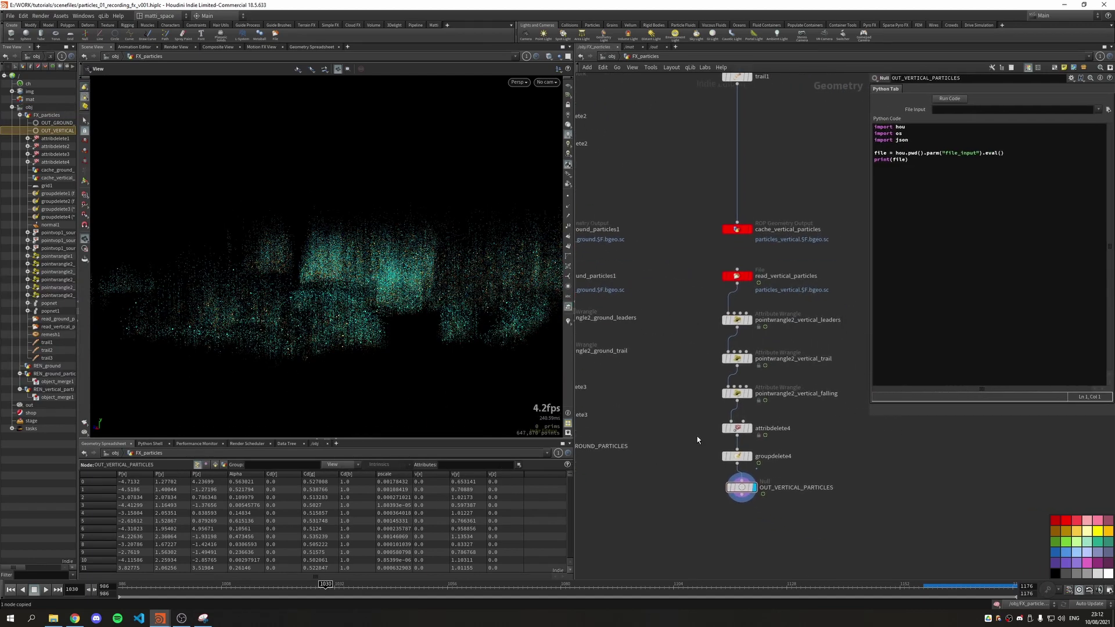